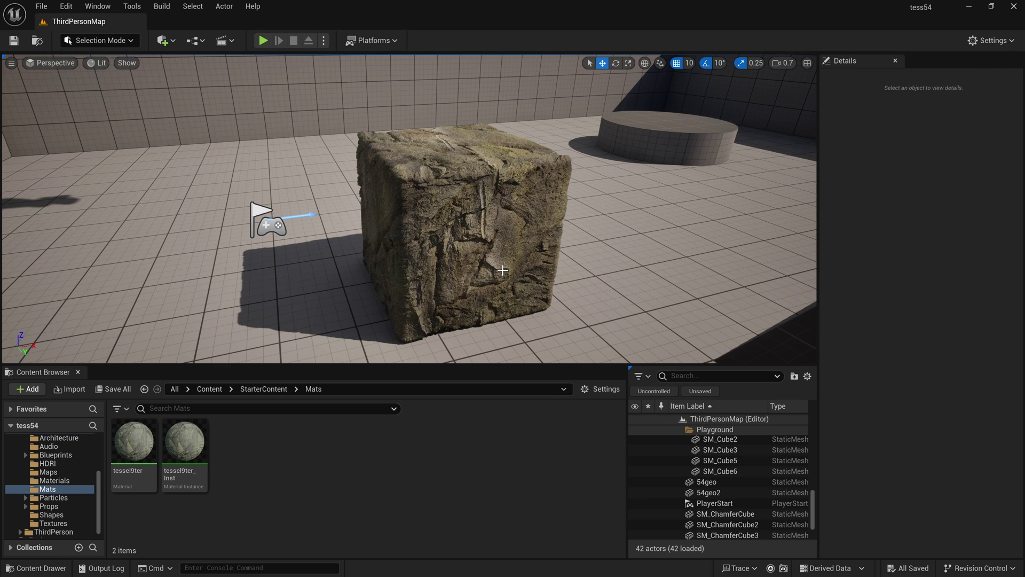
# Step: Swing the directional light around the rock-textured cube and examine how its displaced surface catches the light
pyautogui.click(474, 261)
pyautogui.press('Escape')
pyautogui.click(476, 275)
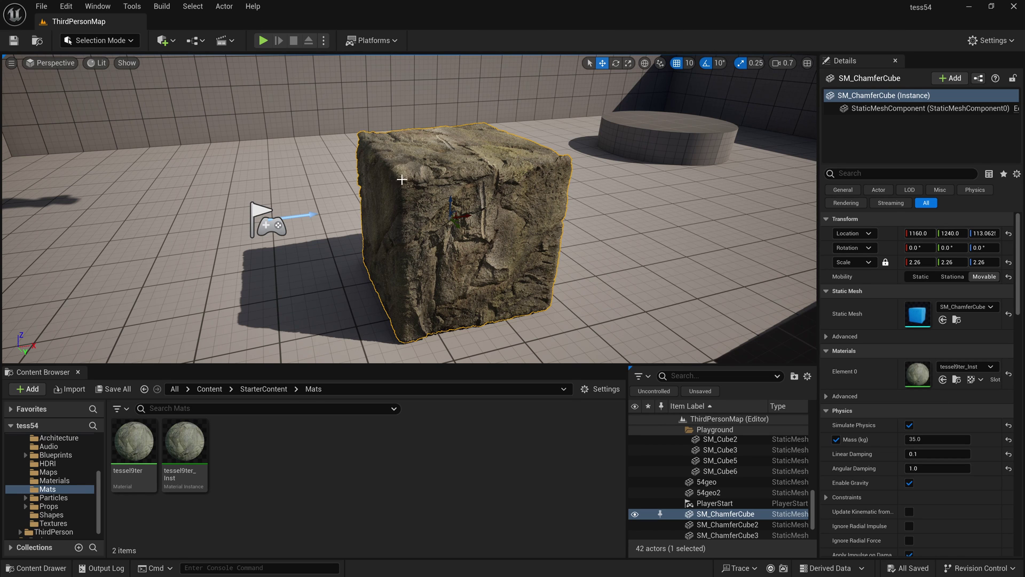
pyautogui.click(614, 200)
pyautogui.hotkey('ctrl', 'l')
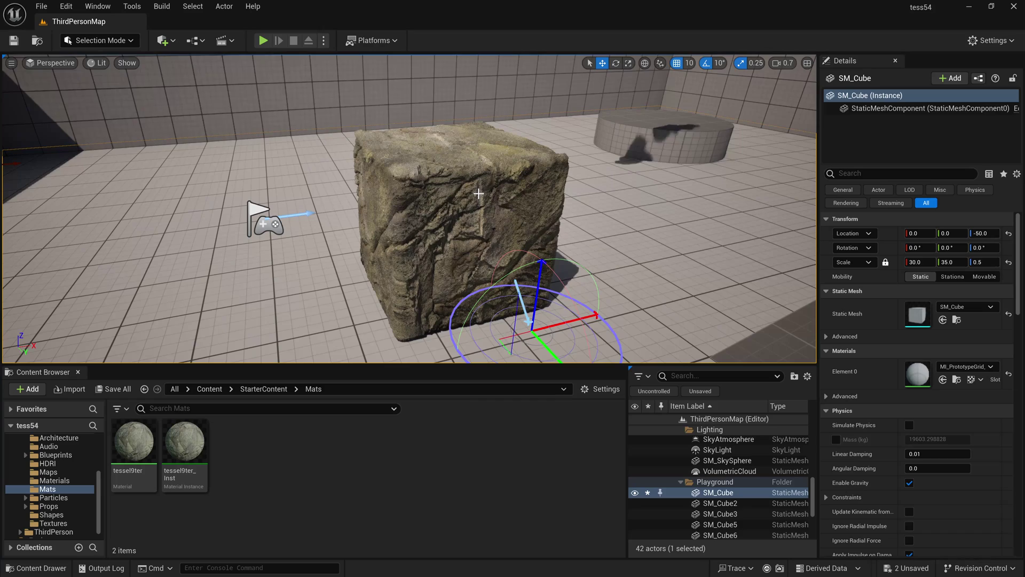
pyautogui.scroll(1, 469, 231)
pyautogui.scroll(3, 469, 231)
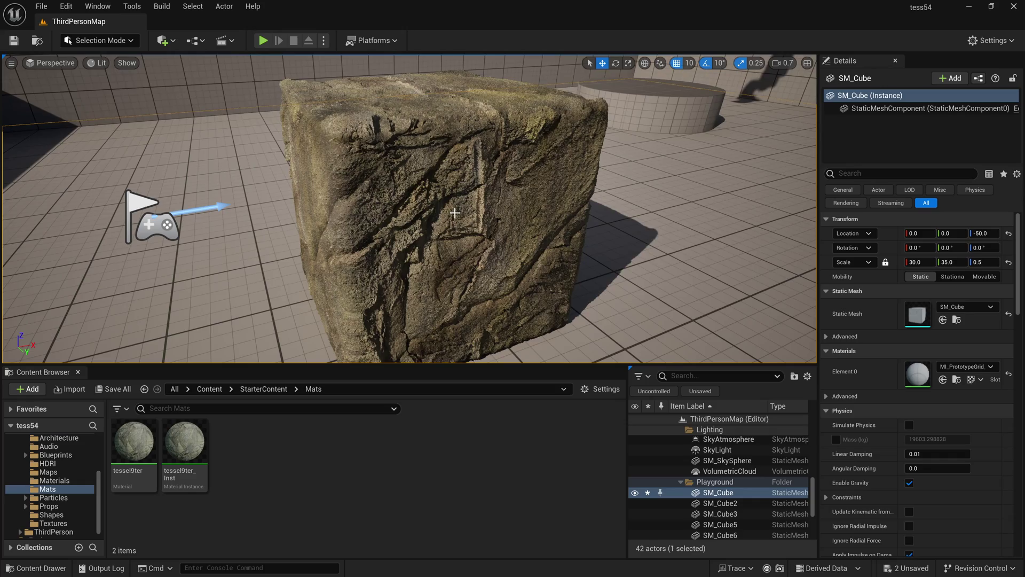
pyautogui.hotkey('ctrl', 'l')
# Step: Find the rock-textured 5.4r mesh floating above the level and focus the view on it
pyautogui.moveTo(551, 215); pyautogui.dragTo(507, 158, button='right')
pyautogui.scroll(-1, 438, 251)
pyautogui.press('s')
pyautogui.press('d')
pyautogui.press('q')
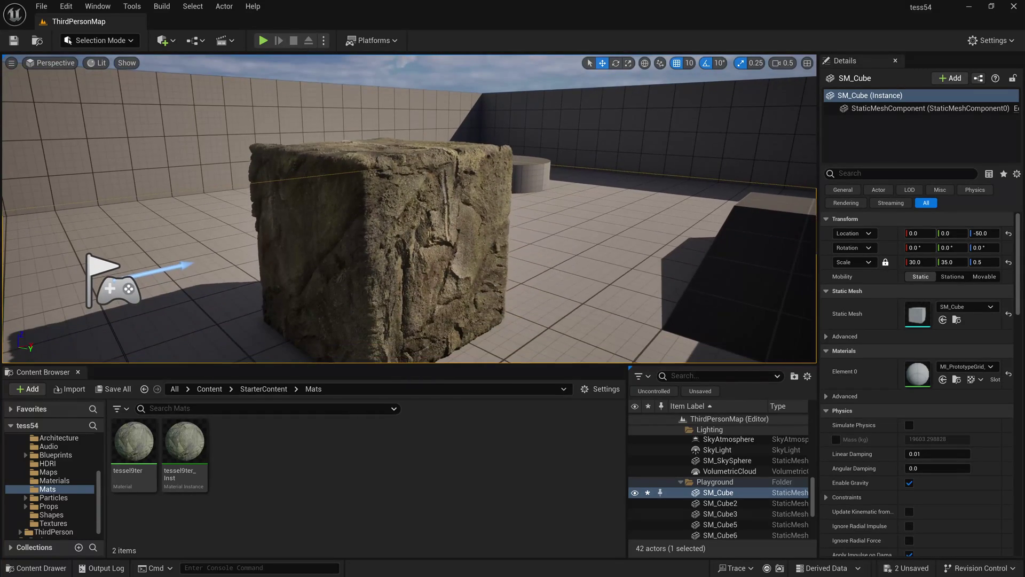
pyautogui.moveTo(578, 199); pyautogui.dragTo(332, 173, button='right')
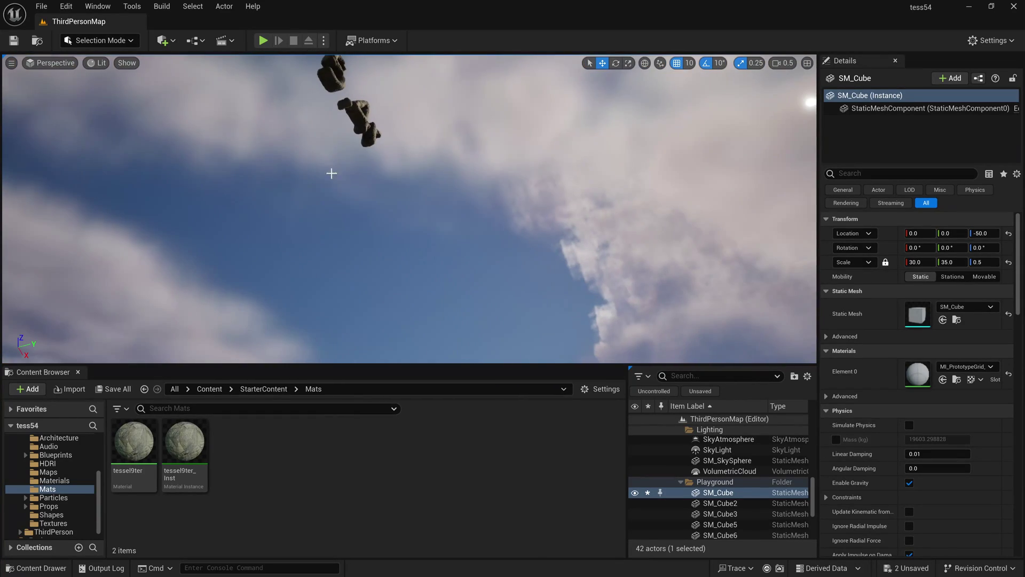
pyautogui.click(362, 120)
pyautogui.press('f')
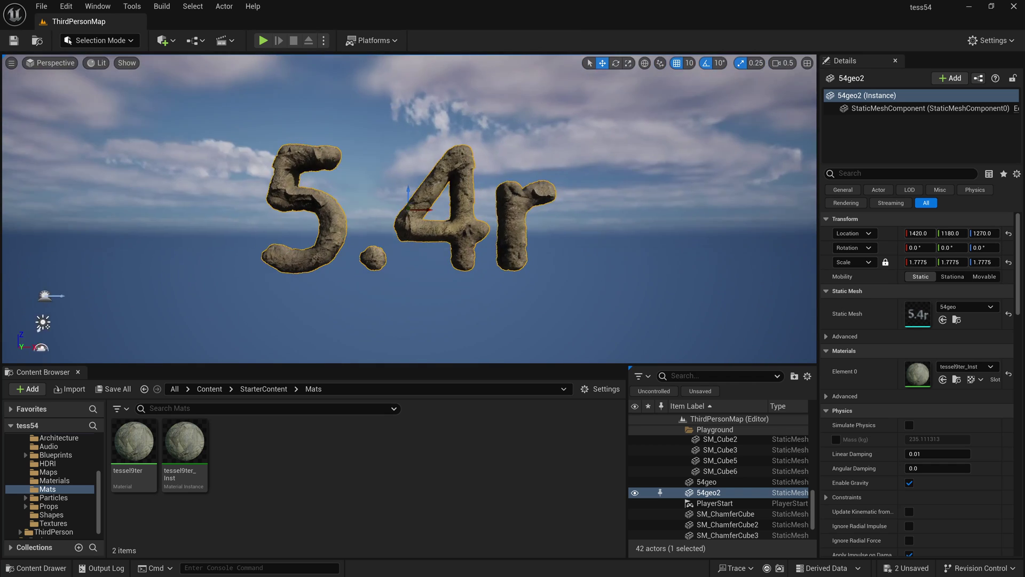
# Step: Examine the rock displacement on the 5.4r mesh up close, leaving nothing selected
pyautogui.keyDown('alt'); pyautogui.moveTo(451, 183); pyautogui.dragTo(430, 204); pyautogui.keyUp('alt')
pyautogui.press('Escape')
pyautogui.scroll(2, 451, 184)
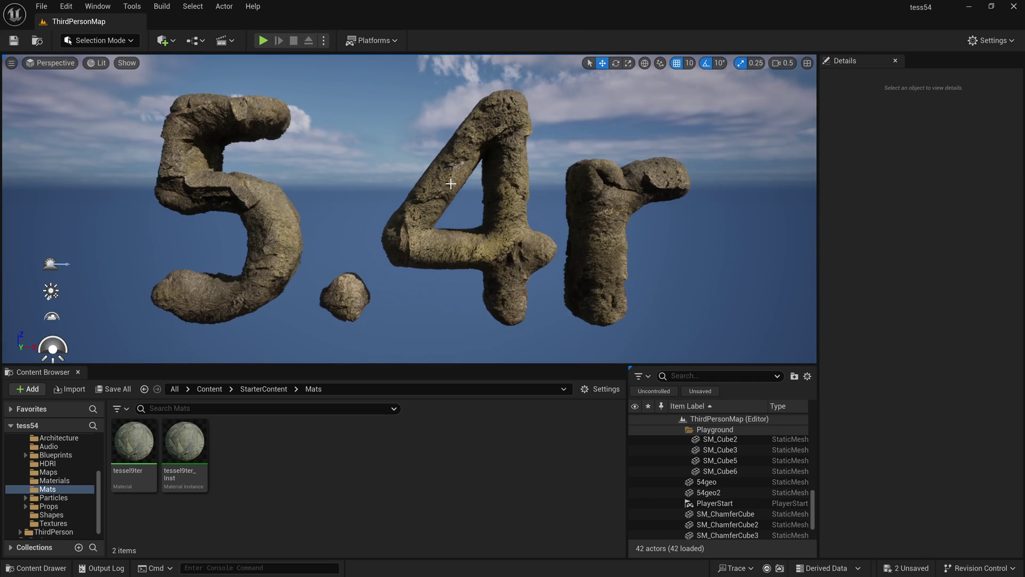
pyautogui.scroll(-1, 451, 183)
pyautogui.click(394, 229)
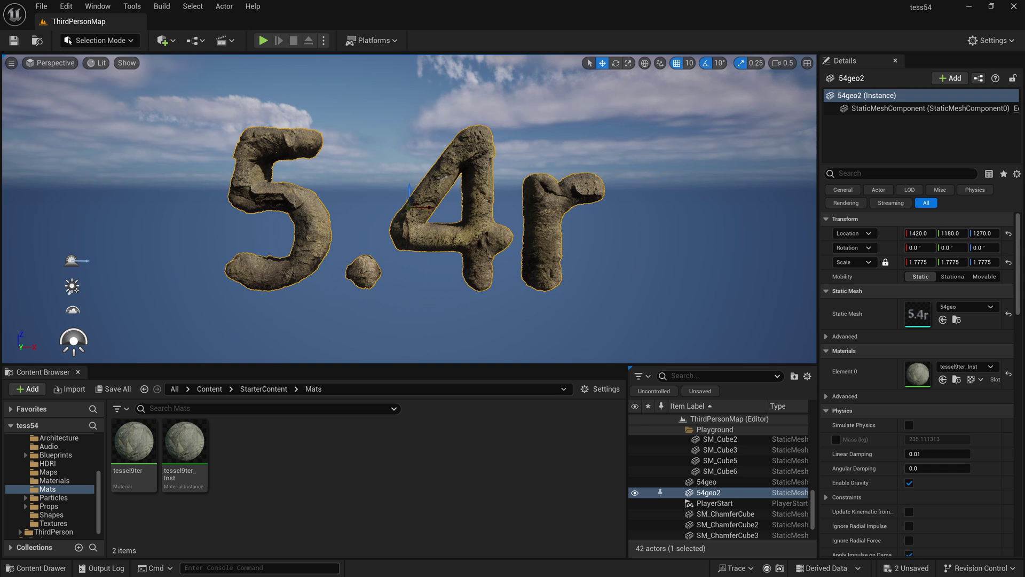
pyautogui.click(460, 260)
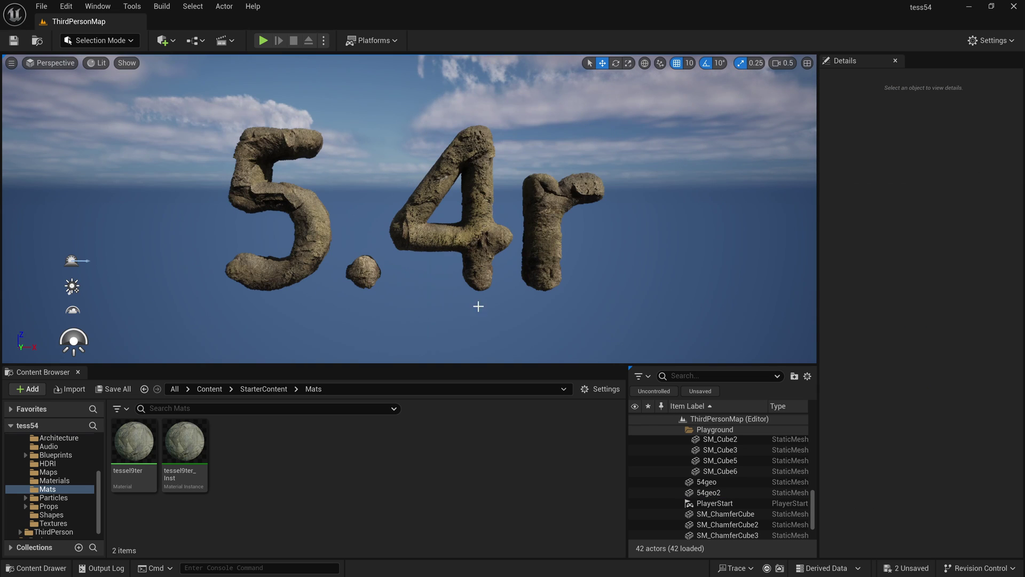
# Step: Switch the viewport to the Nanite visualization Overview mode
pyautogui.click(94, 65)
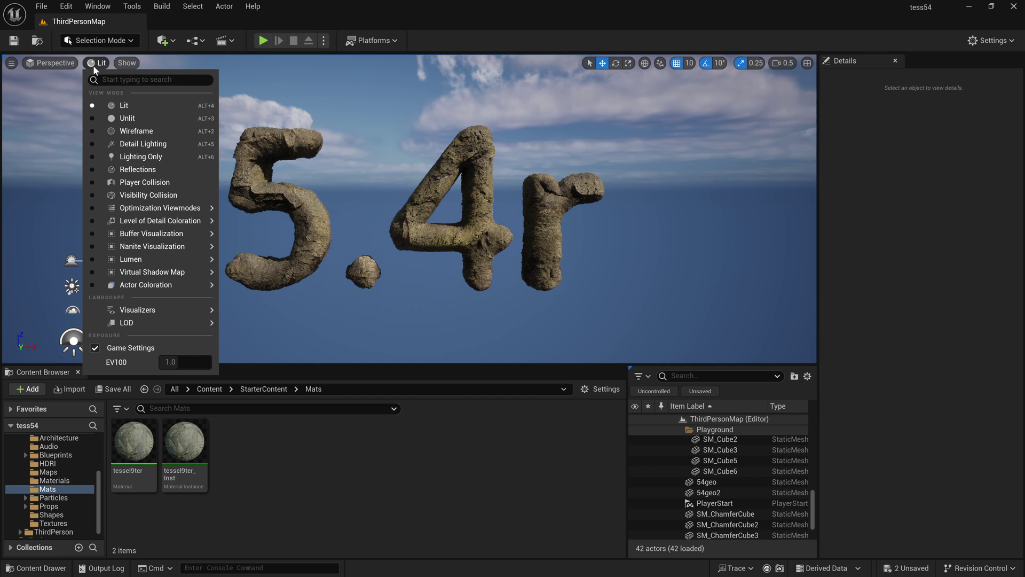
pyautogui.moveTo(161, 253)
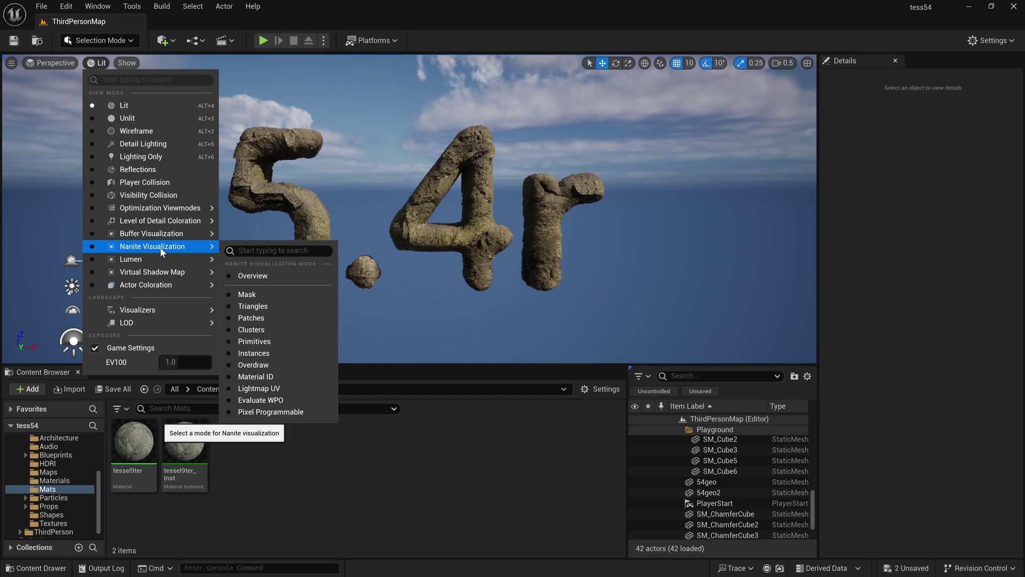
pyautogui.click(257, 273)
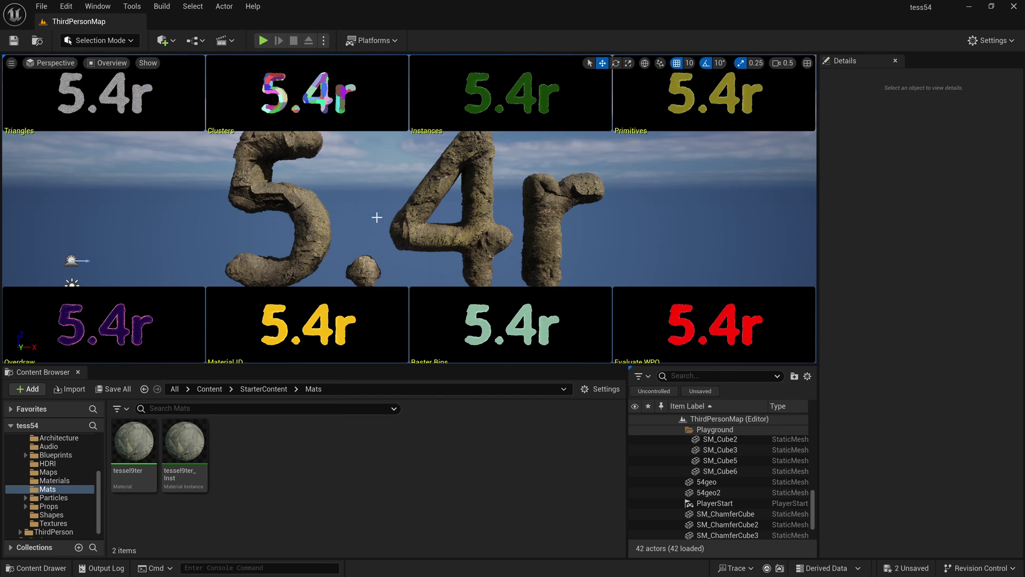
# Step: Inspect the 5.4r mesh up close in the Nanite overview and return the viewport to Lit mode
pyautogui.press('w')
pyautogui.moveTo(376, 218); pyautogui.dragTo(375, 176, button='right')
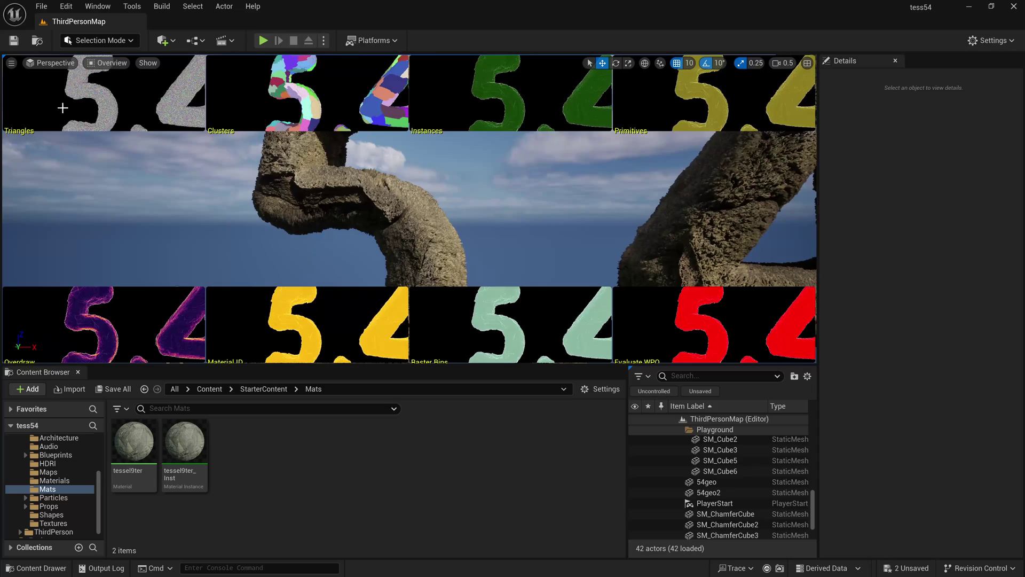
pyautogui.press('w')
pyautogui.moveTo(246, 180); pyautogui.dragTo(288, 185, button='right')
pyautogui.press('s')
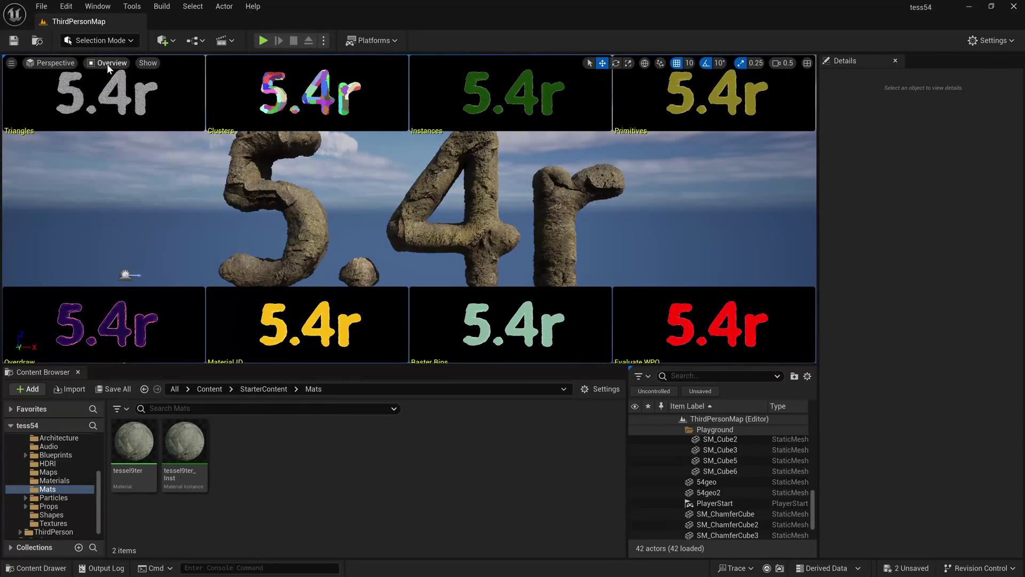
pyautogui.click(108, 64)
pyautogui.click(125, 108)
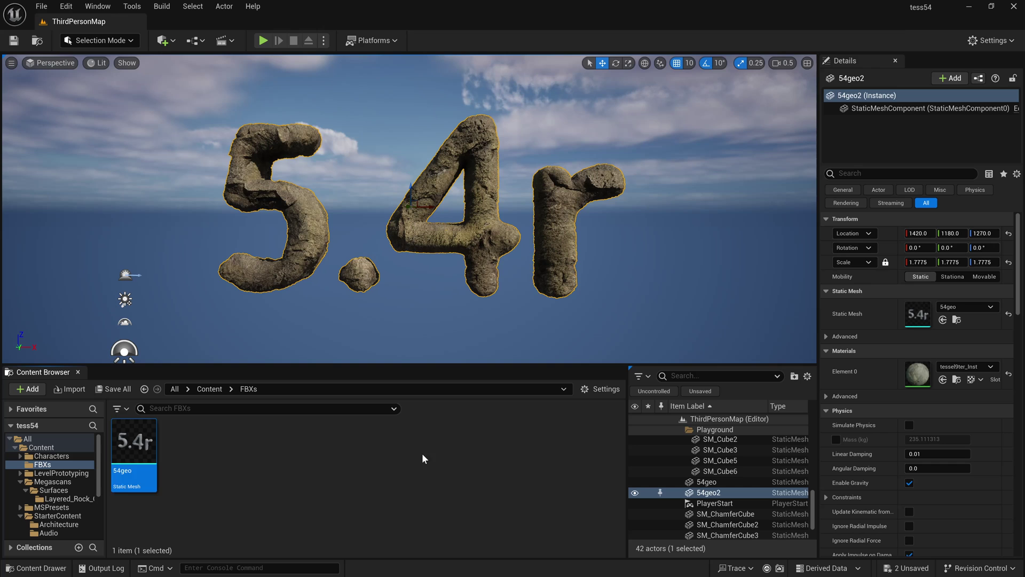
# Step: Turn off Nanite tessellation with the console command r.Nanite.Tessellation = 0 and check the 5.4r mesh
pyautogui.click(422, 458)
pyautogui.press('`')
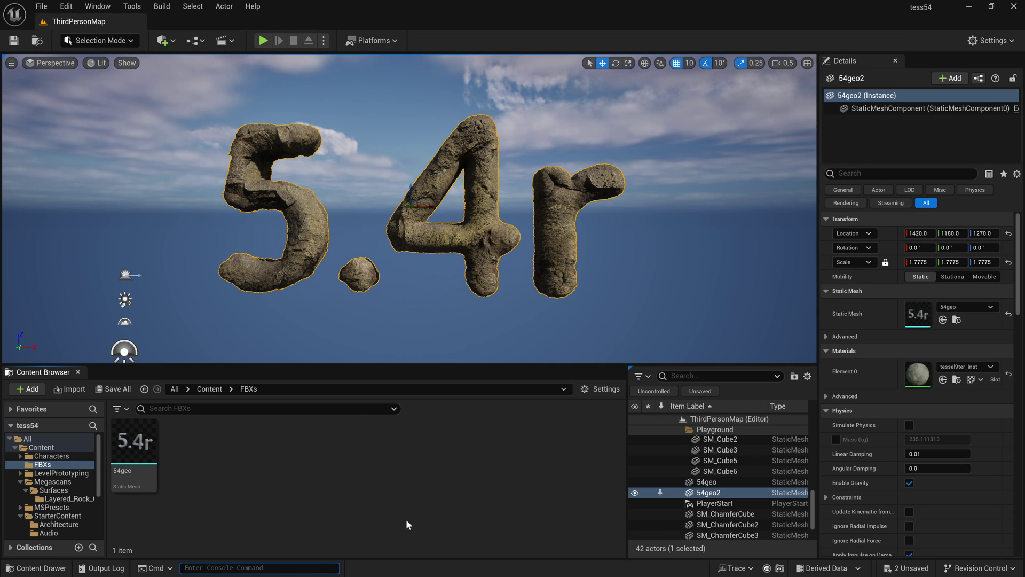
pyautogui.press('Up')
pyautogui.press('BackSpace')
pyautogui.write('0')
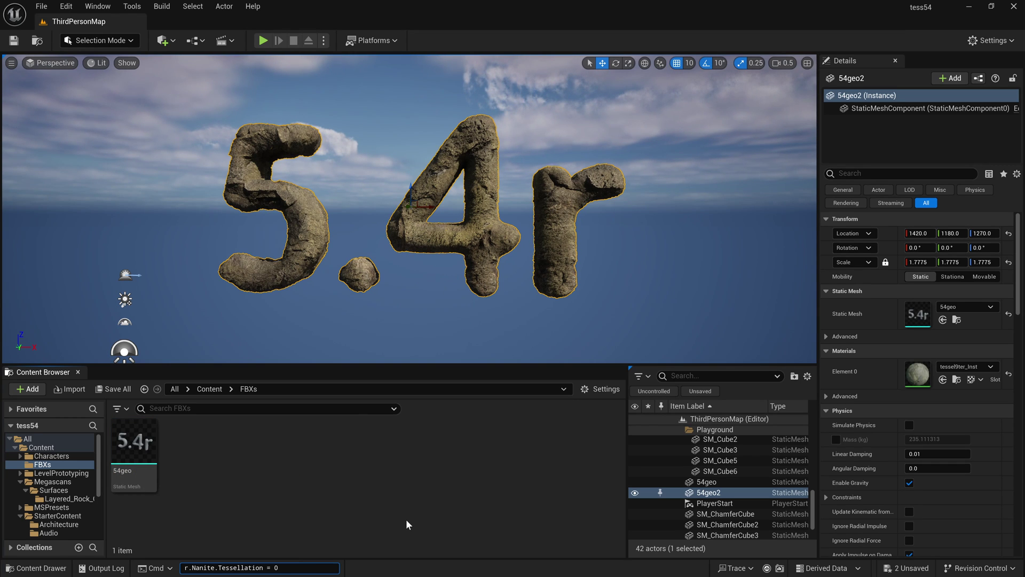
pyautogui.press('Return')
pyautogui.moveTo(491, 230); pyautogui.dragTo(508, 226, button='right')
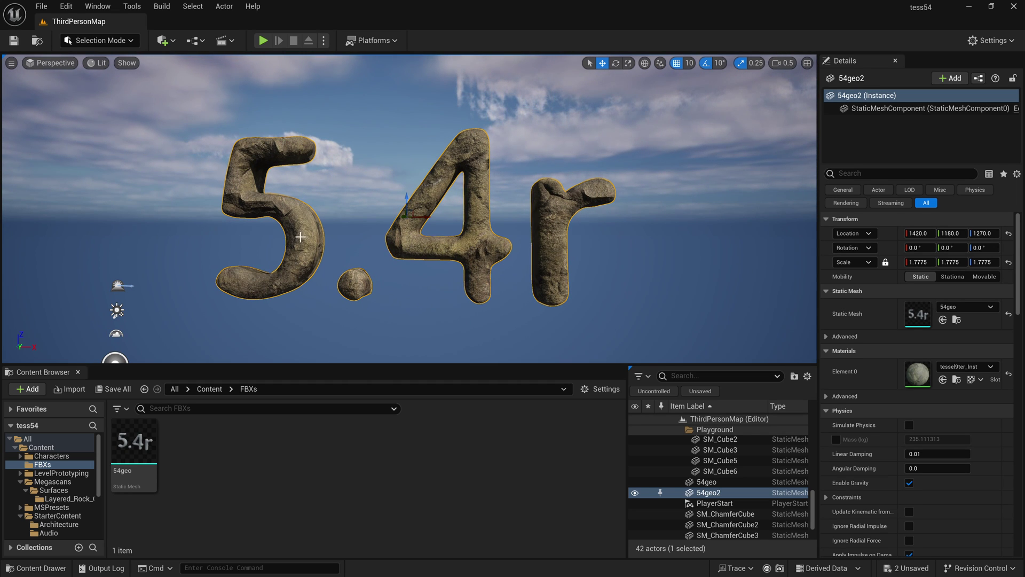
# Step: Select the rock-textured chamfer cube, focus on it, and inspect its surface without tessellation
pyautogui.moveTo(508, 248); pyautogui.dragTo(444, 326, button='right')
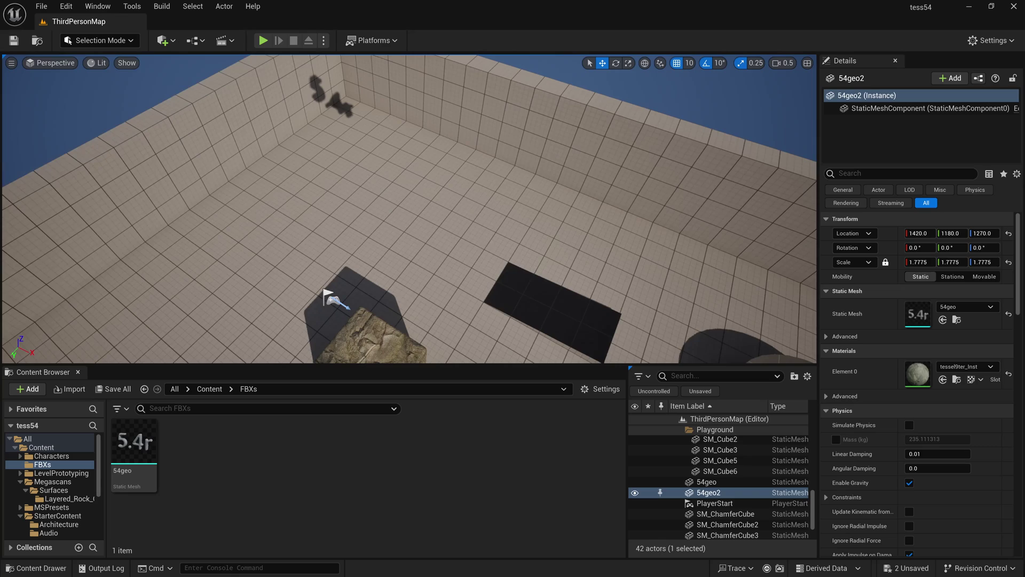
pyautogui.click(396, 337)
pyautogui.press('f')
pyautogui.keyDown('alt'); pyautogui.moveTo(428, 305); pyautogui.dragTo(502, 209); pyautogui.keyUp('alt')
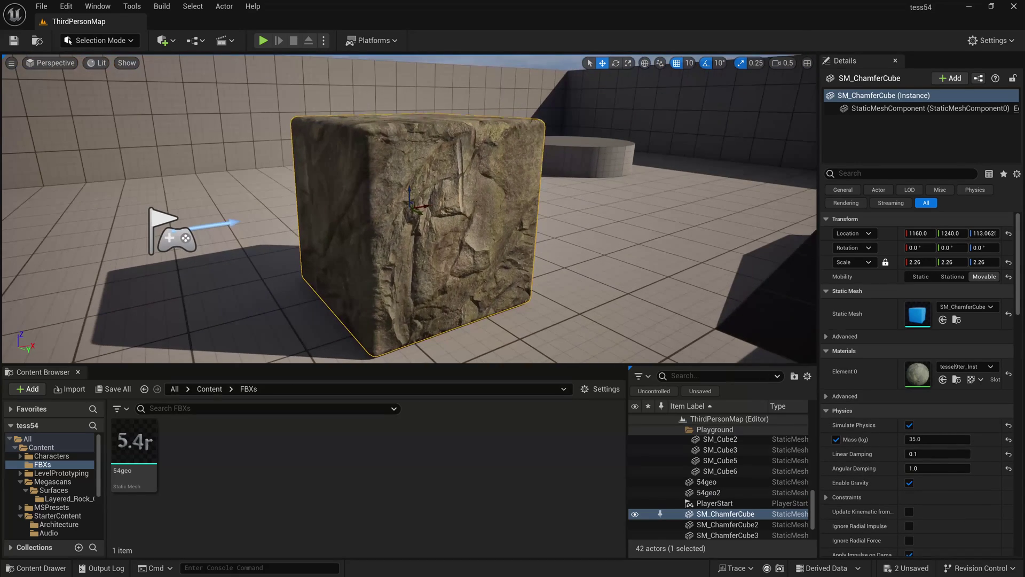
pyautogui.keyDown('alt'); pyautogui.moveTo(464, 278); pyautogui.dragTo(451, 278); pyautogui.keyUp('alt')
# Step: Turn Nanite tessellation back on with the console command r.Nanite.Tessellation = 1
pyautogui.click(273, 567)
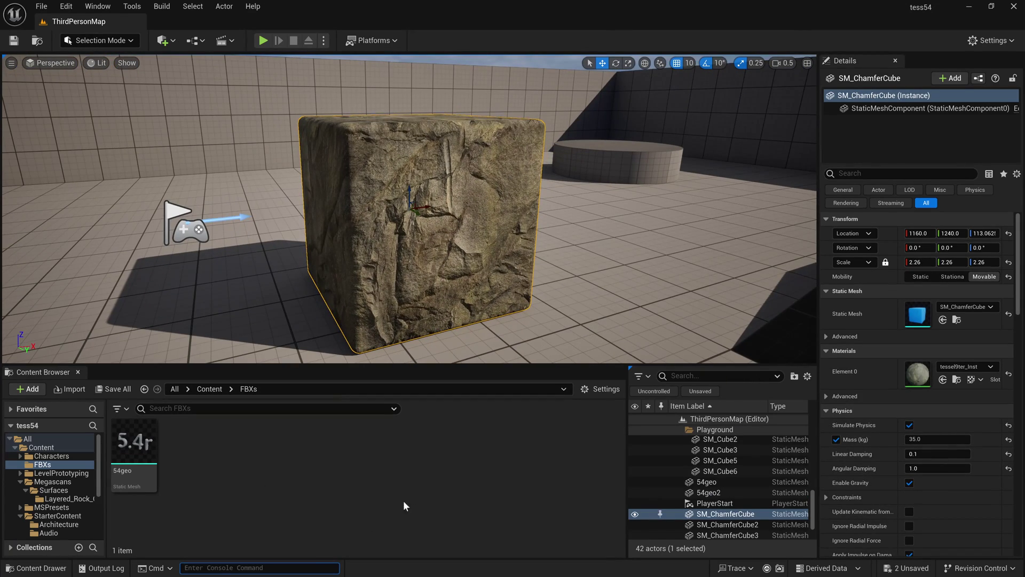
pyautogui.press('Up')
pyautogui.press('BackSpace')
pyautogui.write('1')
pyautogui.press('Return')
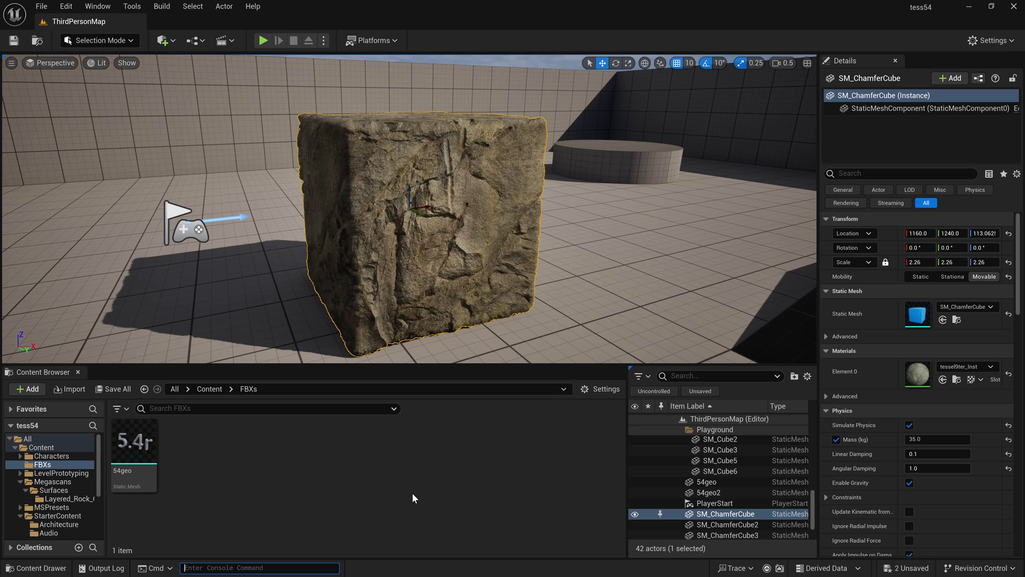
# Step: Rotate the directional light around the tessellated cube and clear the selection
pyautogui.moveTo(488, 290); pyautogui.dragTo(480, 286, button='right')
pyautogui.hotkey('ctrl', 'l')
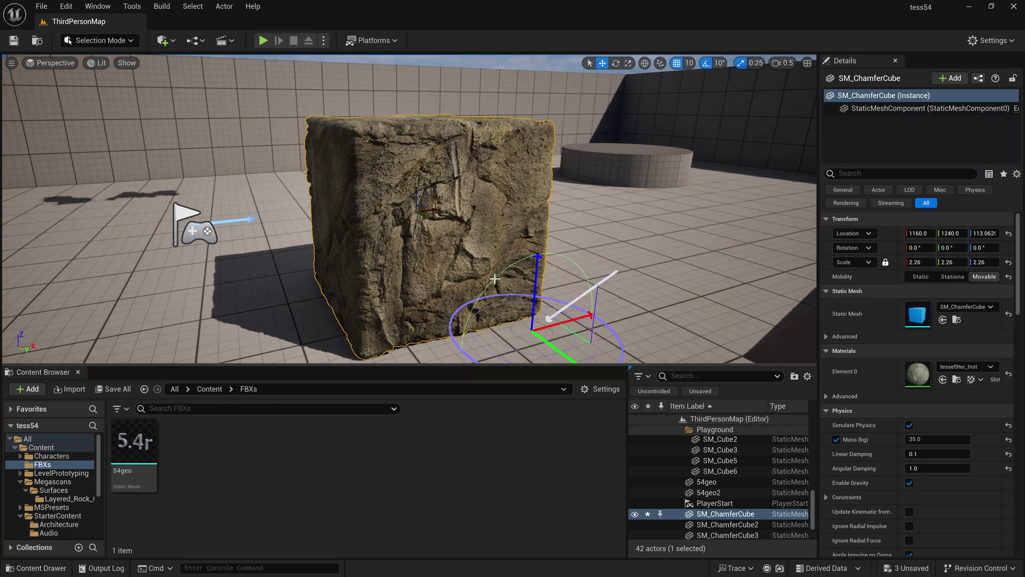
pyautogui.hotkey('ctrl', 'l')
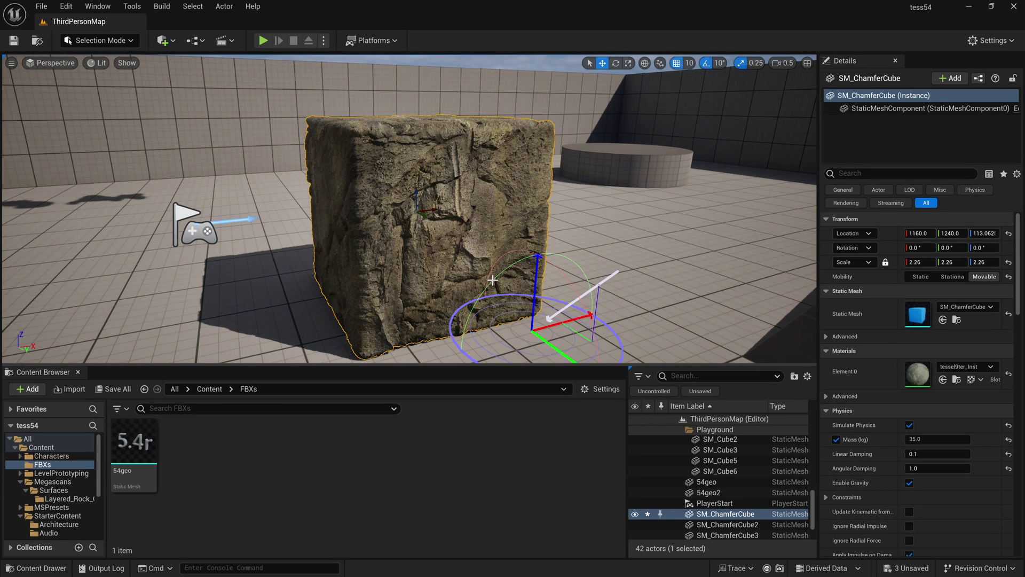
pyautogui.press('Escape')
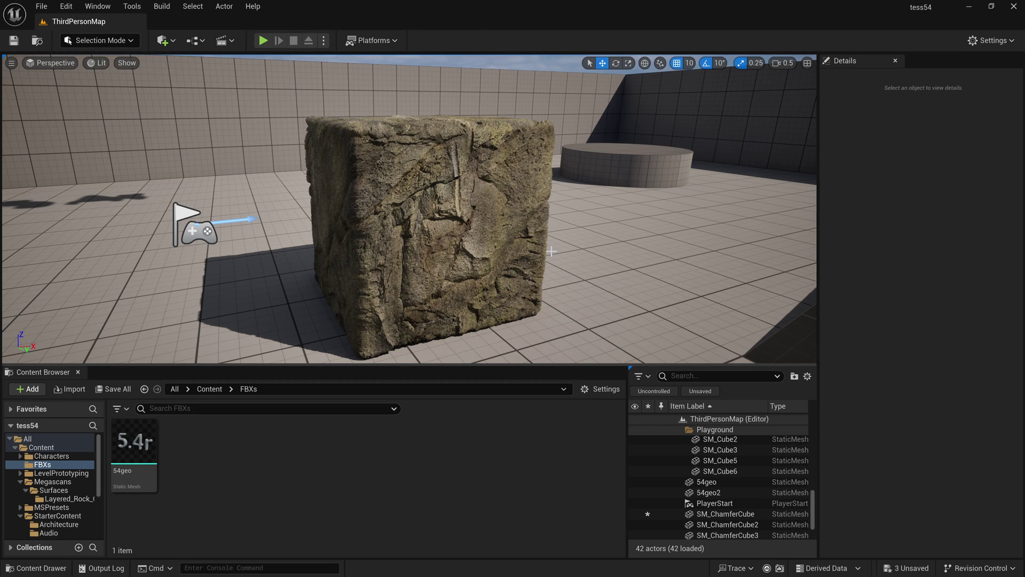
# Step: Close the tess54 project, saving the modified DirectionalLight, SM_ChamferCube and SM_Cube
pyautogui.click(1012, 8)
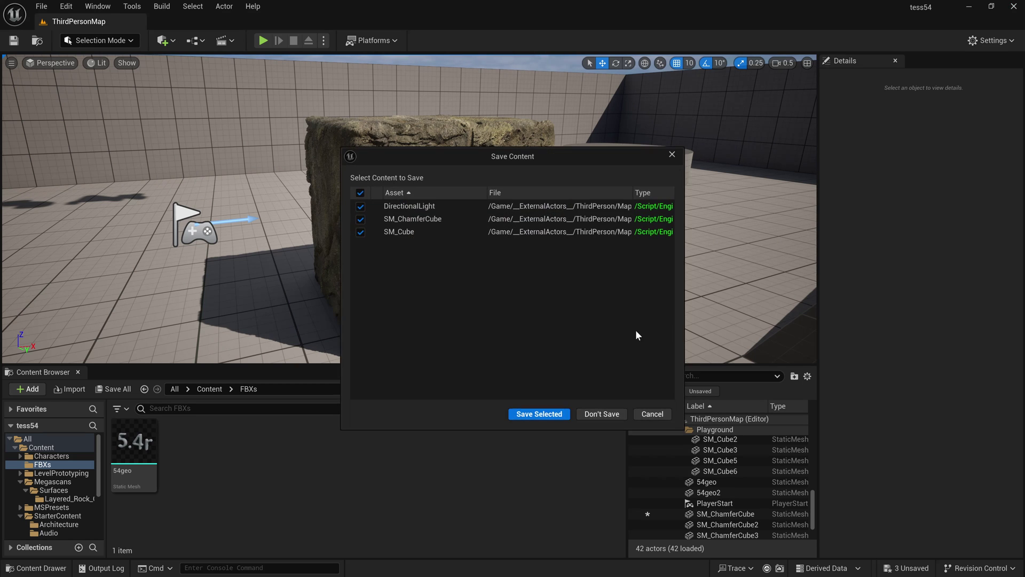
pyautogui.click(535, 412)
# Step: Switch to the Epic Games Launcher, launch Unreal Engine 5.4.0 Preview from the library, and minimise the launcher
pyautogui.hotkey('alt', 'Tab')
pyautogui.hotkey('alt', 'Tab')
pyautogui.hotkey('alt', 'Tab')
pyautogui.hotkey('alt', 'Tab')
pyautogui.hotkey('alt', 'Tab')
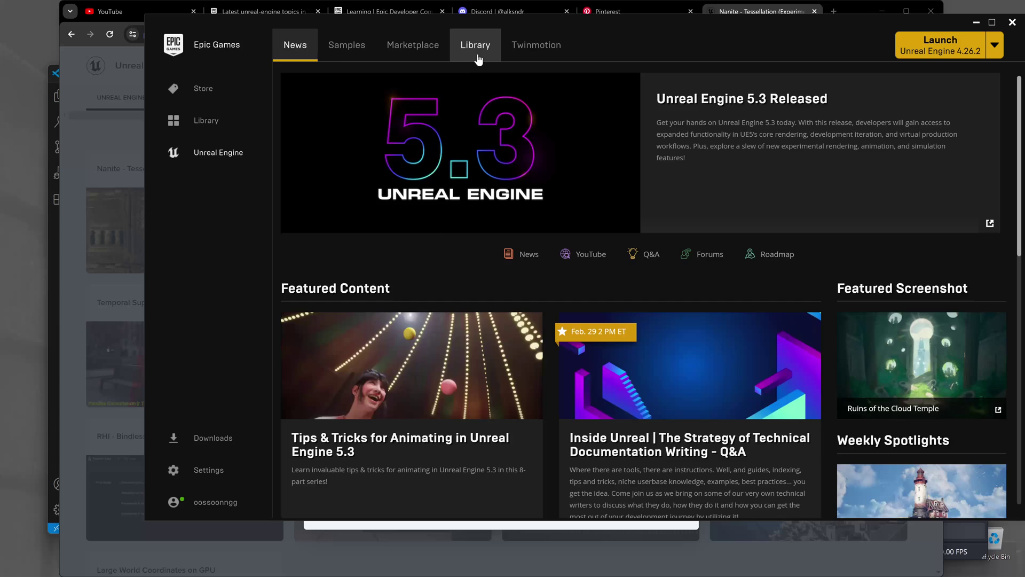
pyautogui.click(475, 45)
pyautogui.click(633, 156)
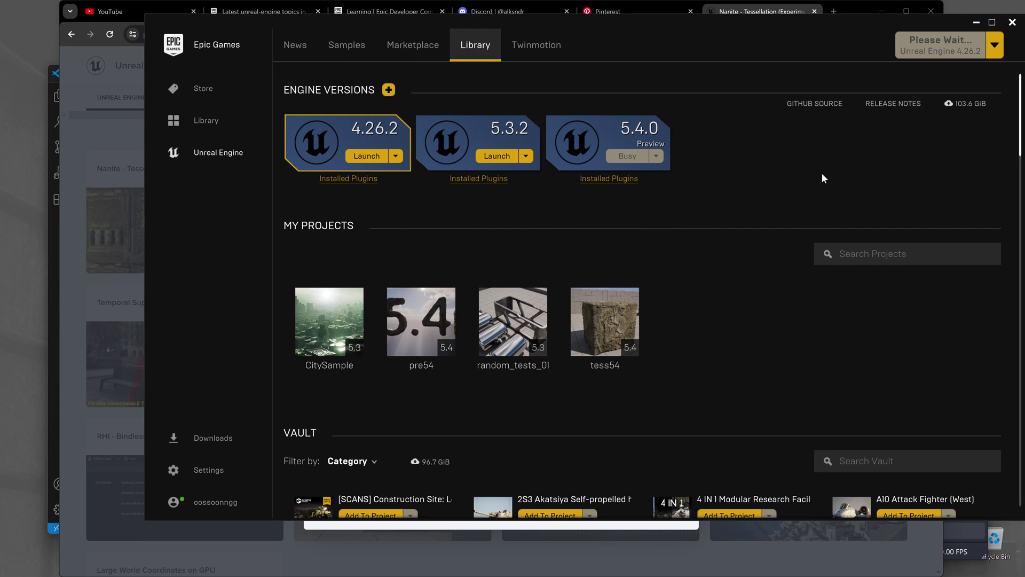
pyautogui.click(977, 23)
pyautogui.click(758, 131)
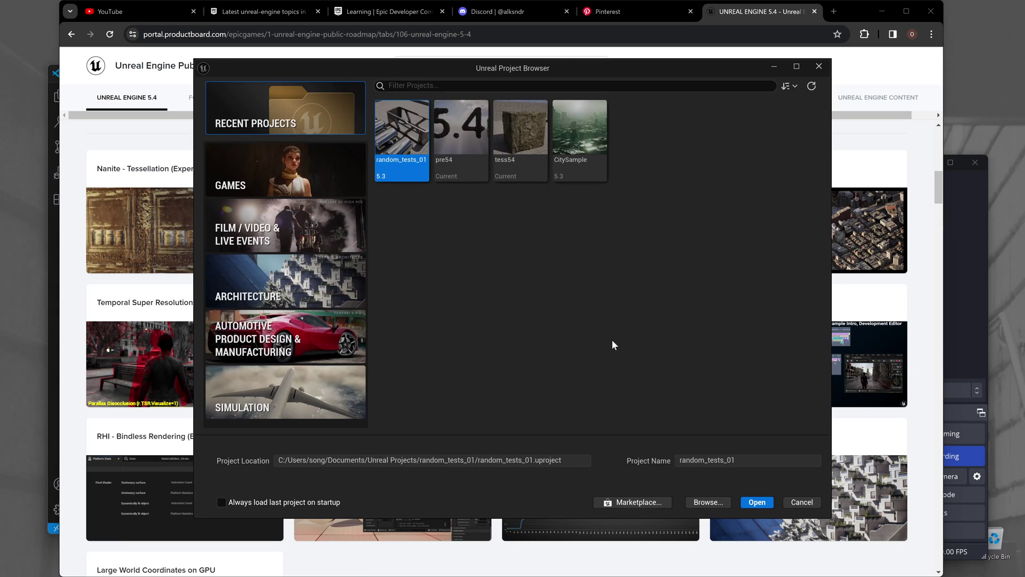
# Step: Create a new Games project from the Third Person template, named YTtesstut54
pyautogui.click(318, 172)
pyautogui.click(526, 115)
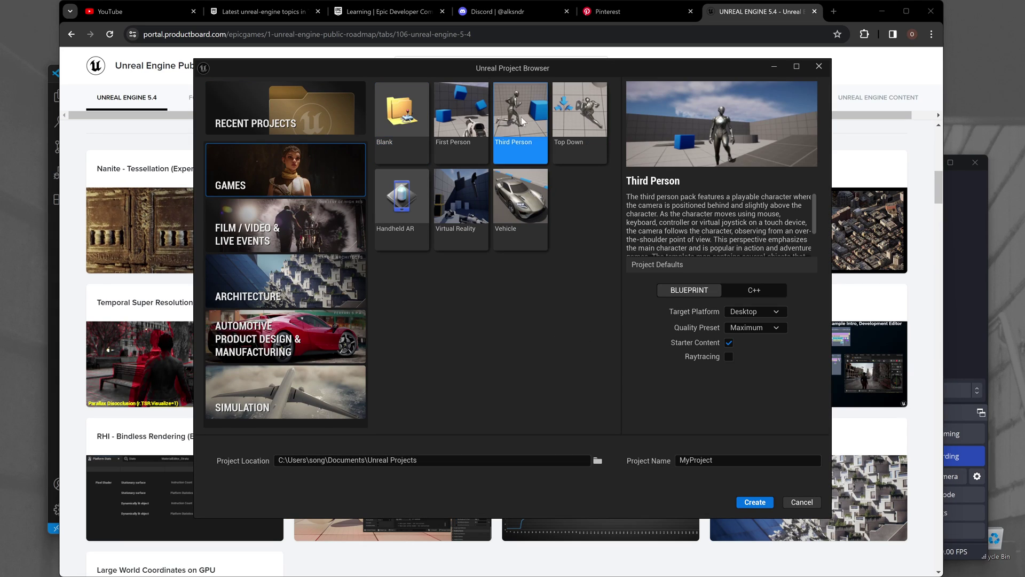
pyautogui.click(752, 470)
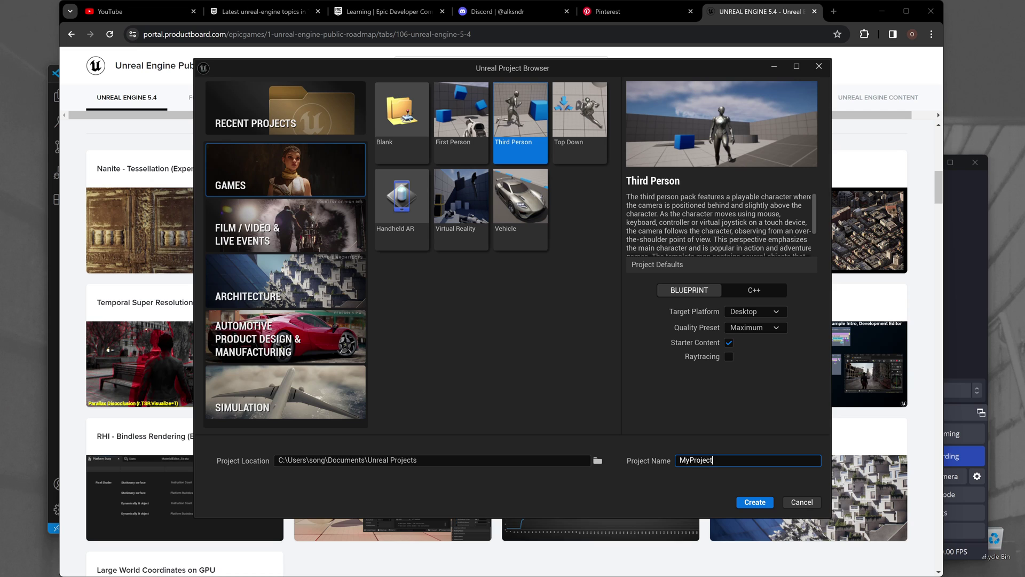
pyautogui.hotkey('ctrl', 'a')
pyautogui.write('YTte')
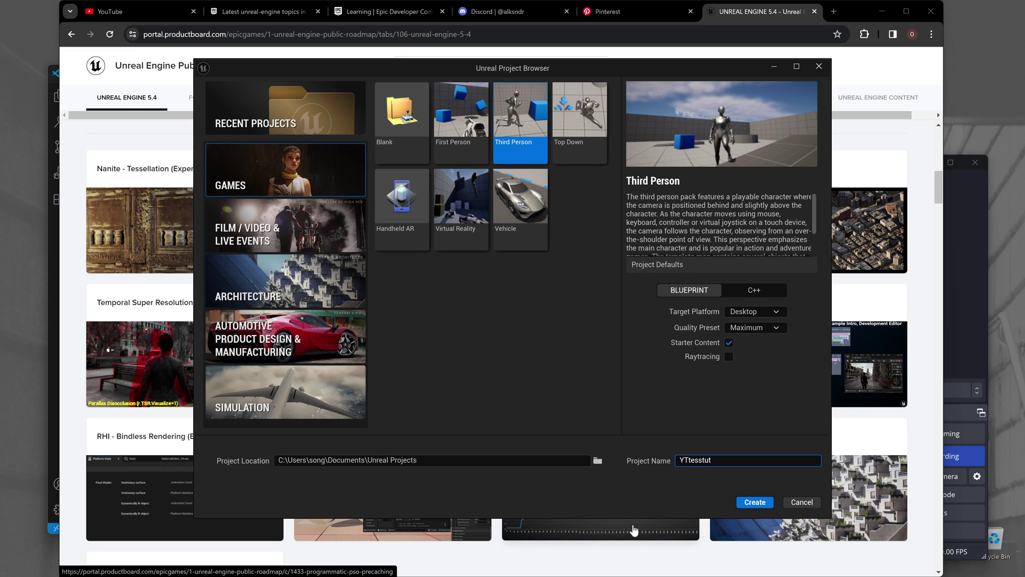
pyautogui.click(746, 504)
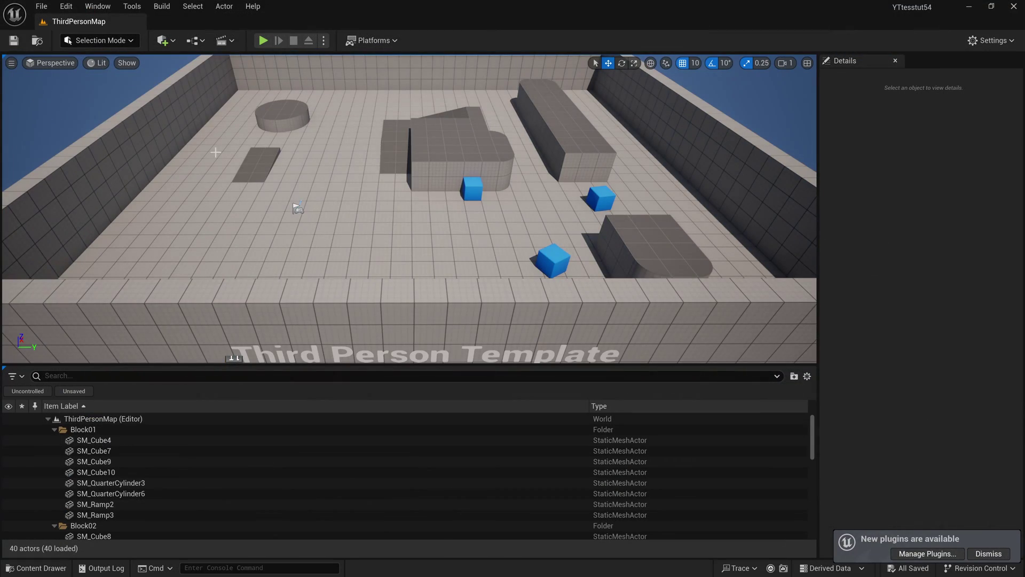
# Step: Load the saved user layout hexa-A gemedev for the editor
pyautogui.moveTo(471, 307); pyautogui.dragTo(447, 306, button='right')
pyautogui.moveTo(370, 331); pyautogui.dragTo(398, 333, button='right')
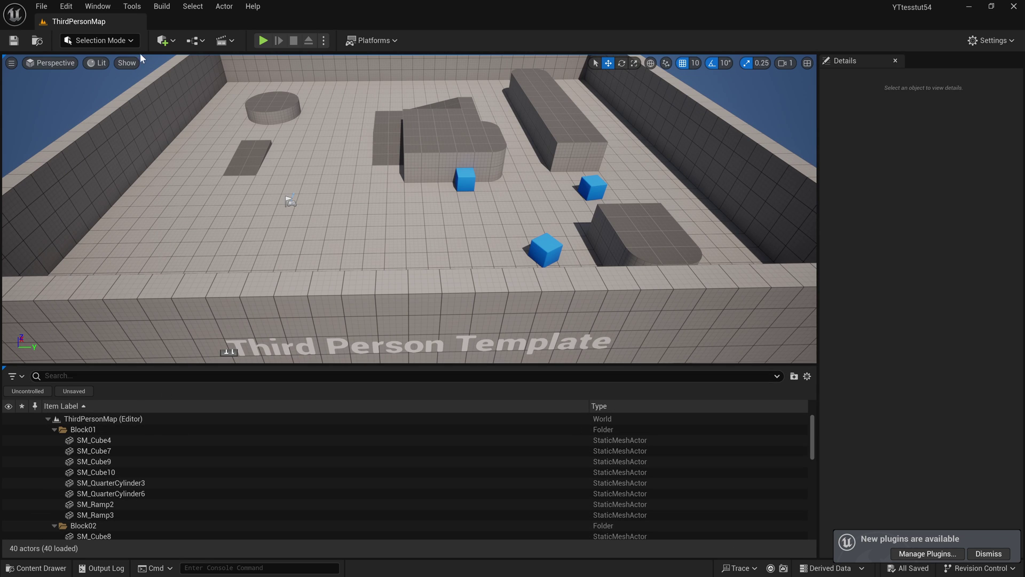
pyautogui.click(98, 6)
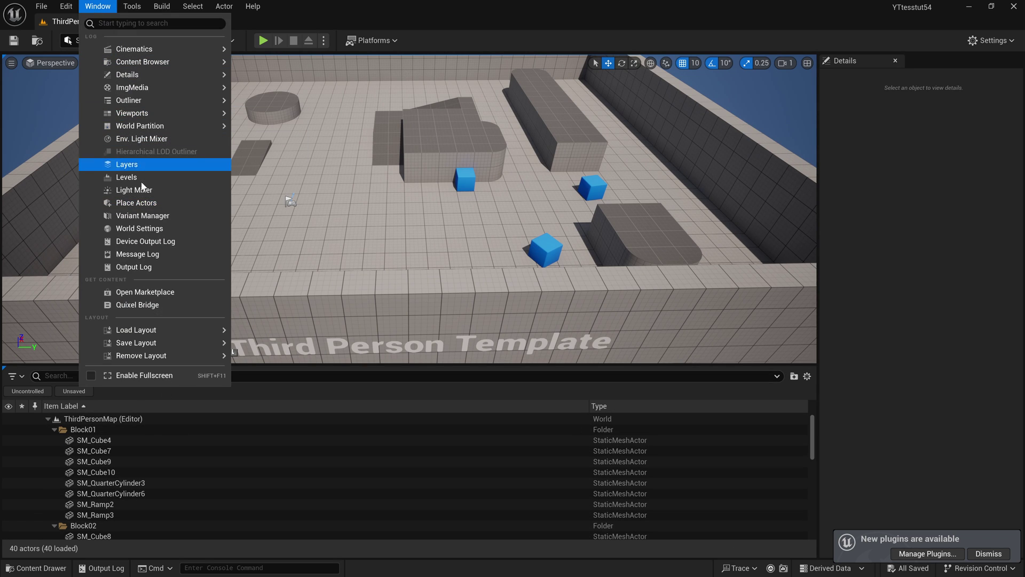
pyautogui.moveTo(172, 329)
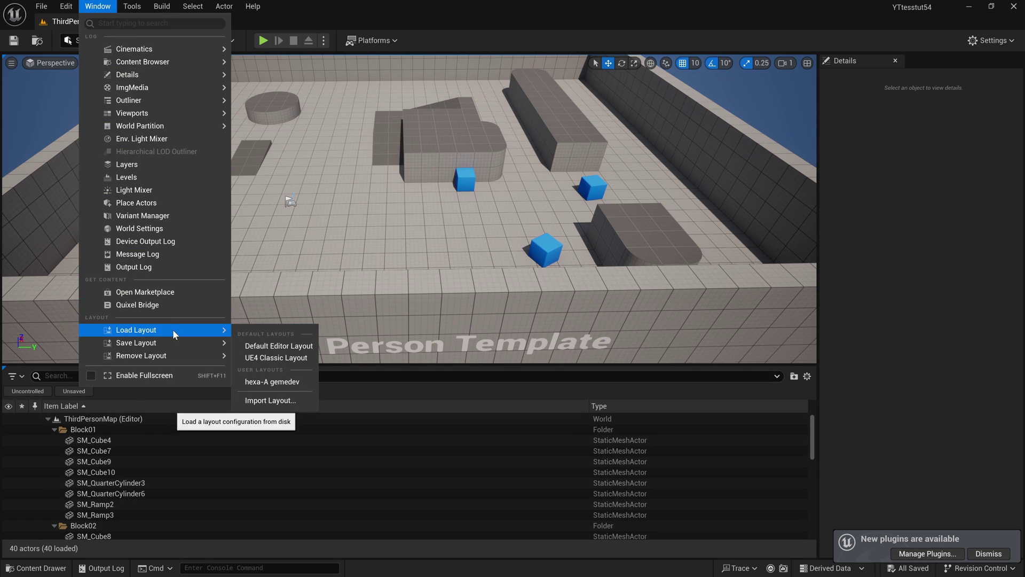
pyautogui.click(277, 382)
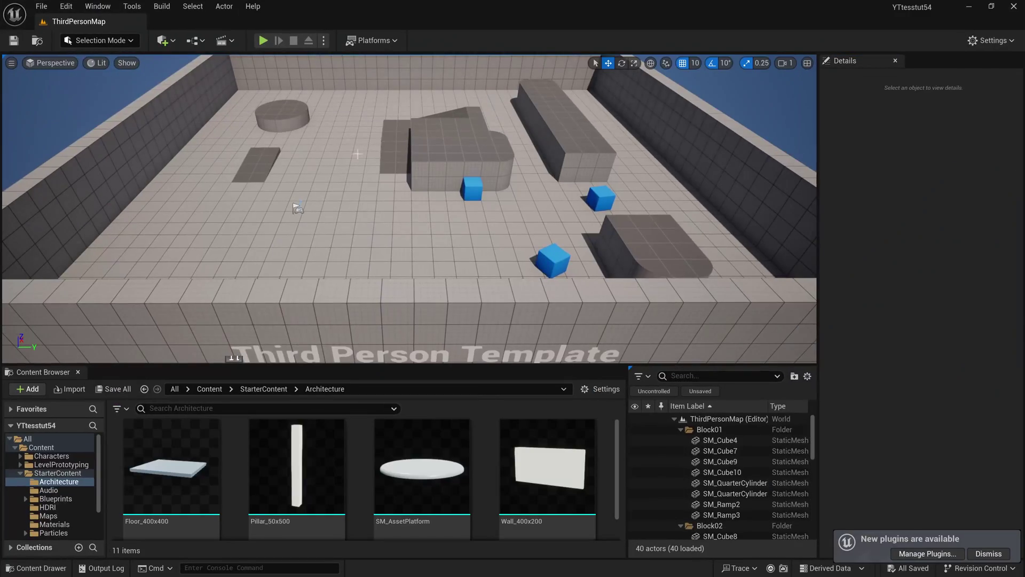
pyautogui.click(462, 161)
pyautogui.press('f')
pyautogui.press('Escape')
pyautogui.keyDown('alt'); pyautogui.moveTo(447, 222); pyautogui.dragTo(430, 263); pyautogui.keyUp('alt')
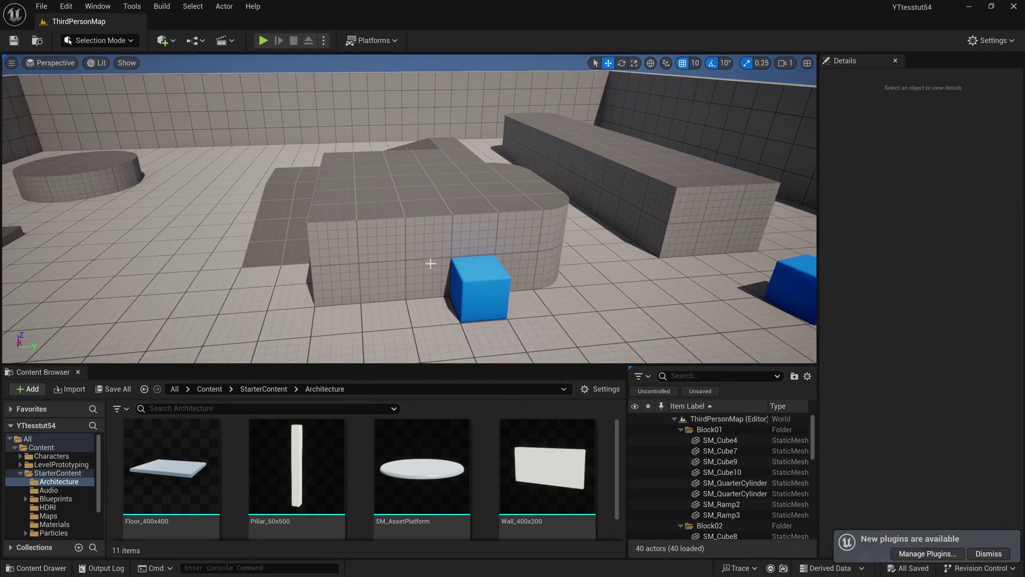
pyautogui.moveTo(421, 268); pyautogui.dragTo(390, 292, button='right')
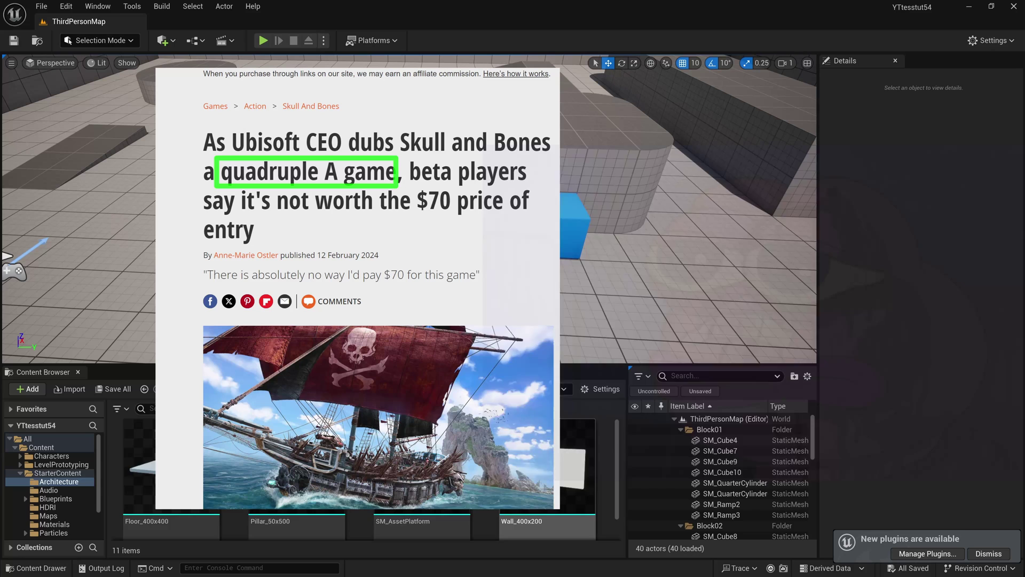
# Step: Enable Use Fixed Frame Rate in the project settings, set the Fixed Frame Rate to 60, and close the settings
pyautogui.click(66, 6)
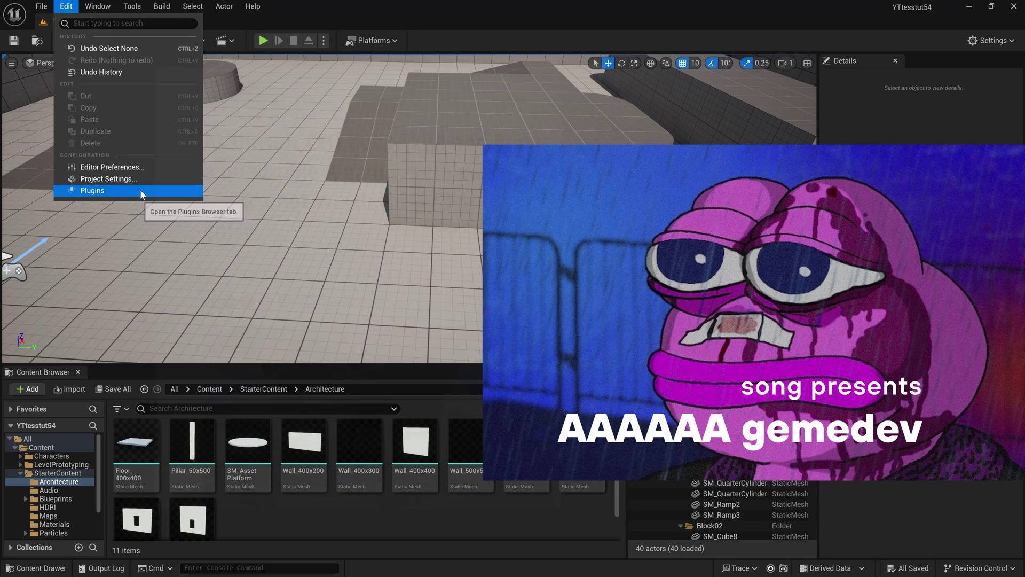
pyautogui.click(141, 180)
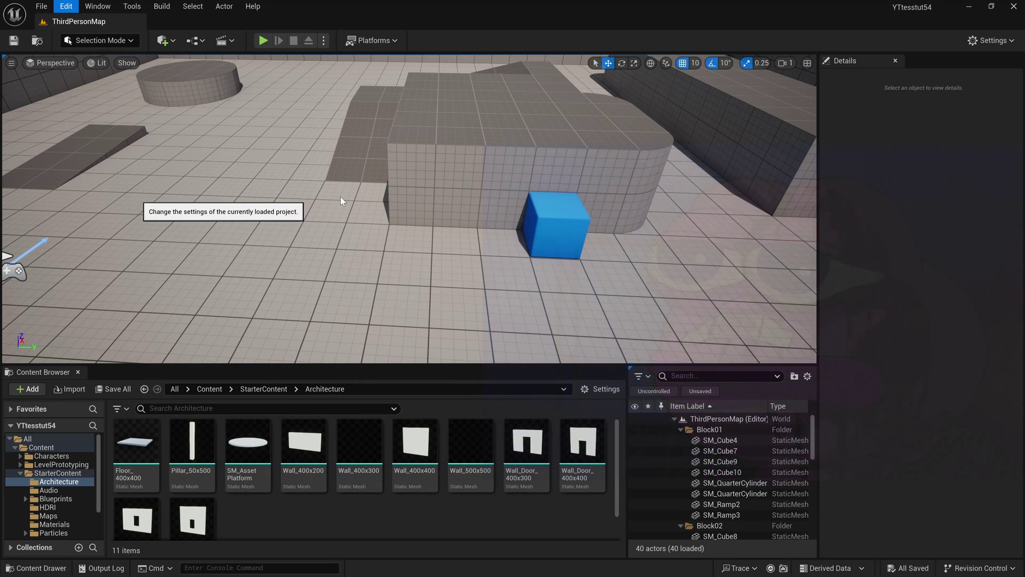
pyautogui.write('framer')
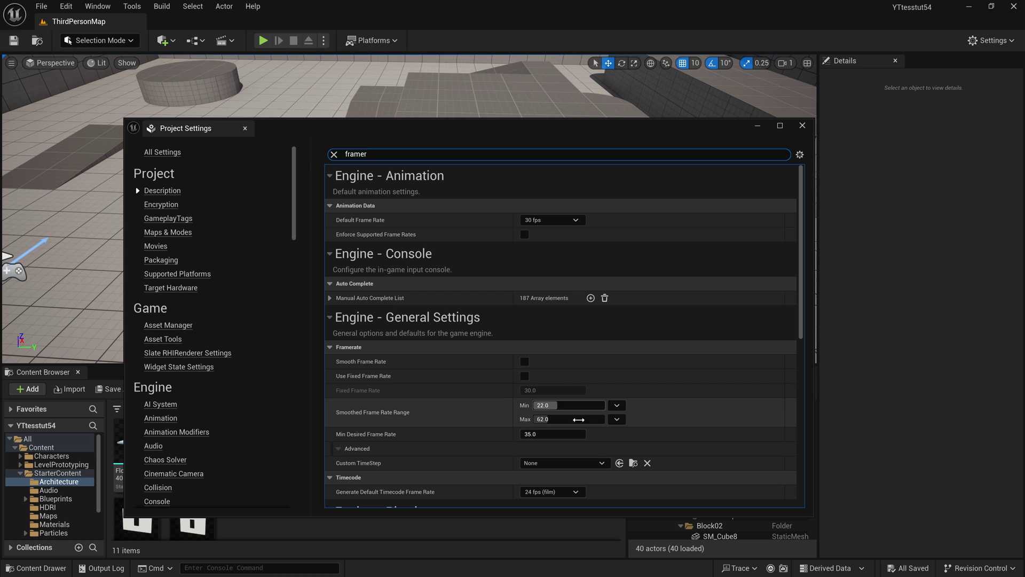
pyautogui.click(524, 376)
pyautogui.click(543, 392)
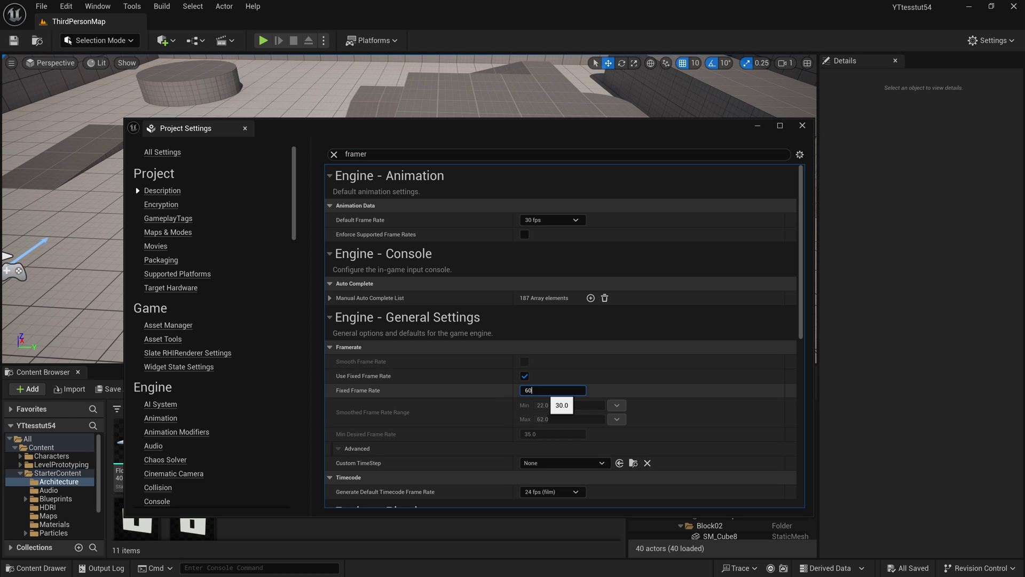
pyautogui.press('Return')
pyautogui.click(803, 126)
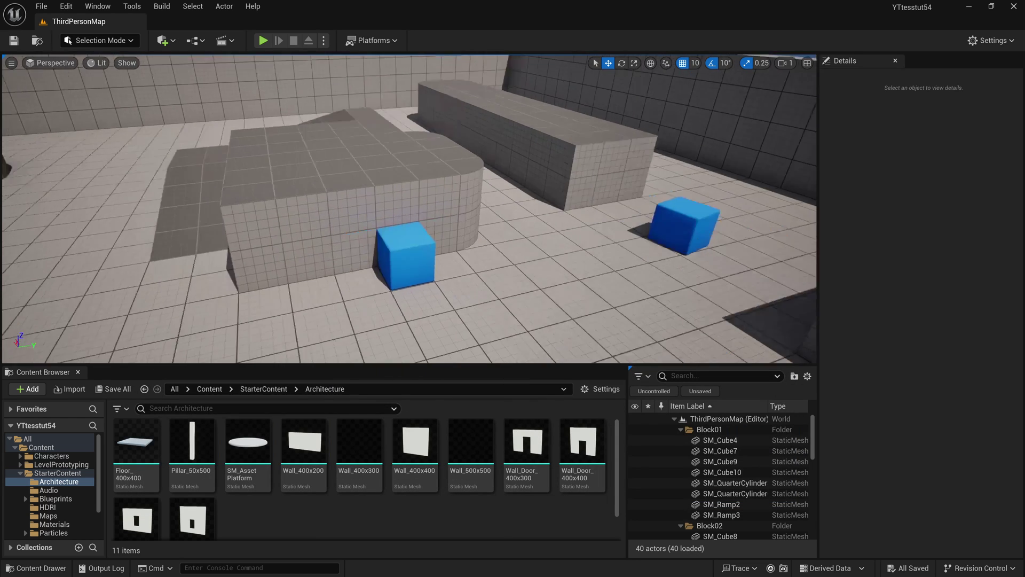
# Step: Select the blue SM_ChamferCube standing against the rounded block and frame it in the viewport
pyautogui.moveTo(689, 184); pyautogui.dragTo(689, 240)
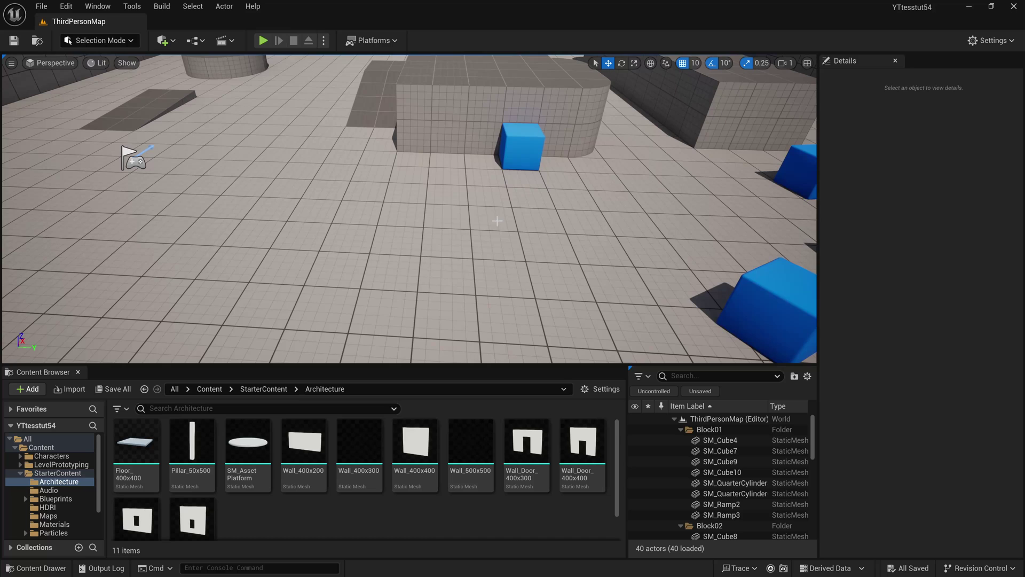
pyautogui.moveTo(513, 212); pyautogui.dragTo(490, 170, button='right')
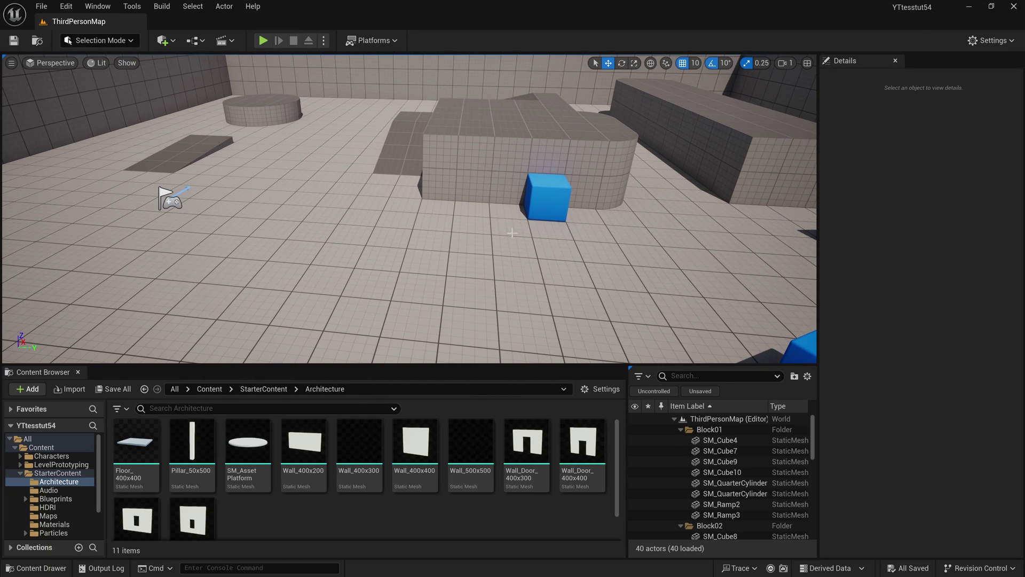
pyautogui.click(551, 217)
pyautogui.press('f')
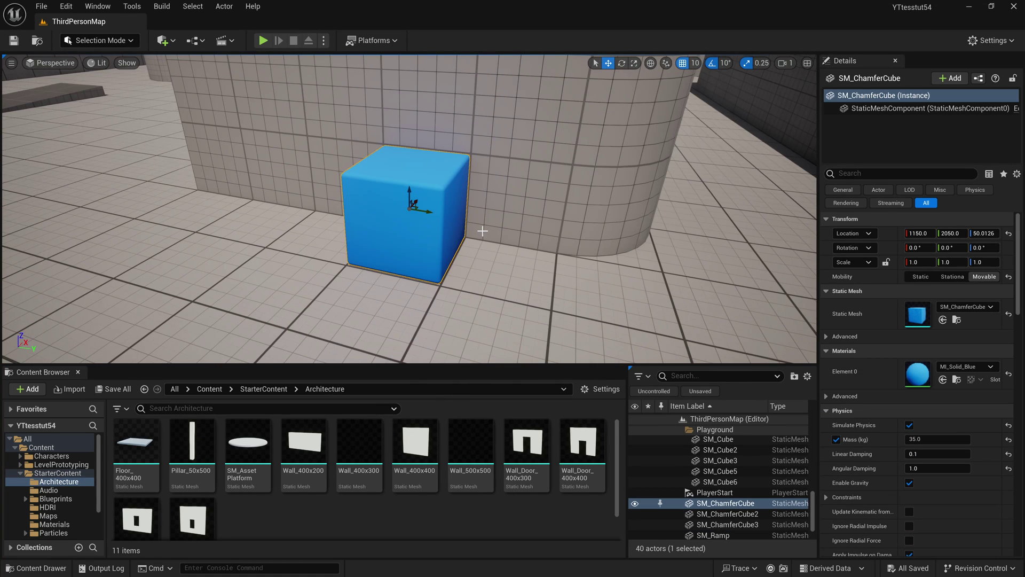
# Step: Find the Nanite Displaced Mesh plugin by searching for nanite, enable it, and accept the beta plugin prompt
pyautogui.click(66, 6)
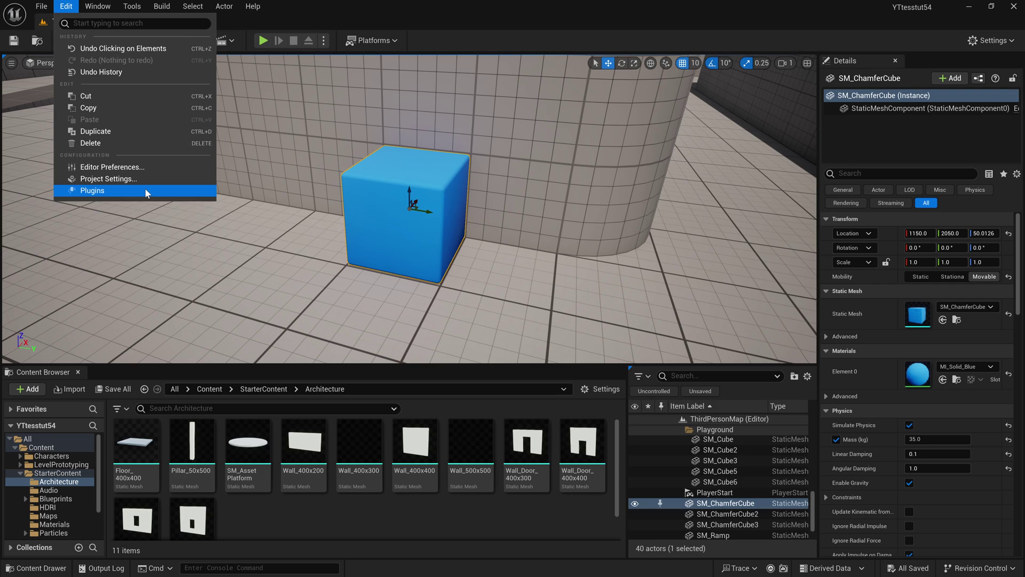
pyautogui.click(145, 188)
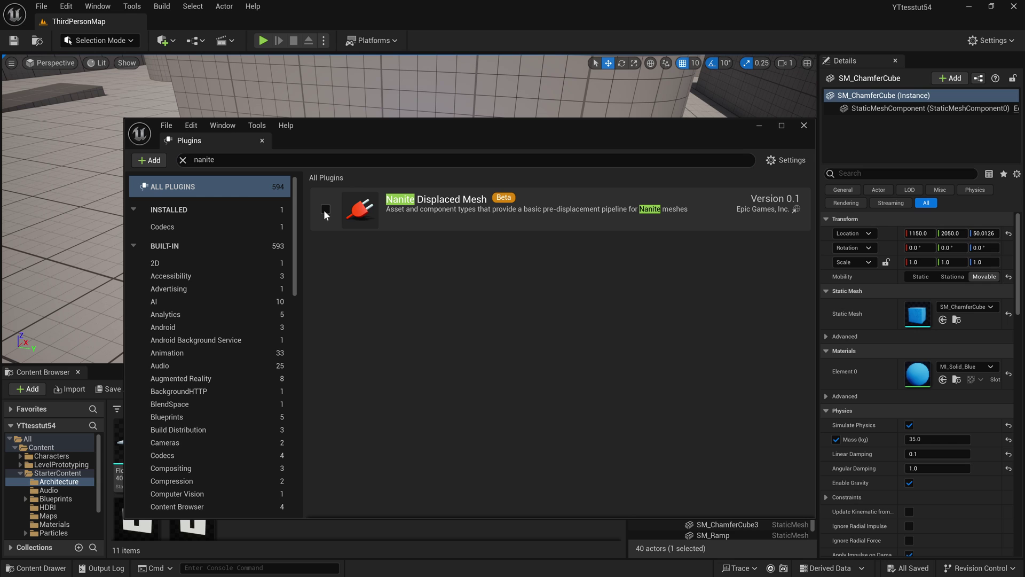
pyautogui.click(325, 209)
pyautogui.click(594, 323)
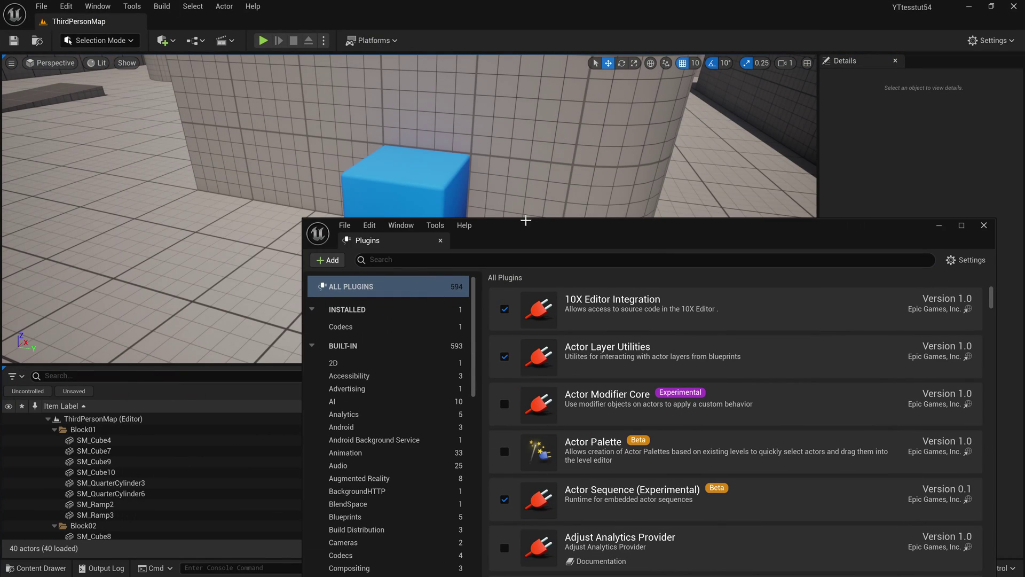
# Step: Close the Plugins window and exit the YTtesstut54 project editor
pyautogui.moveTo(560, 229); pyautogui.dragTo(490, 197)
pyautogui.click(919, 197)
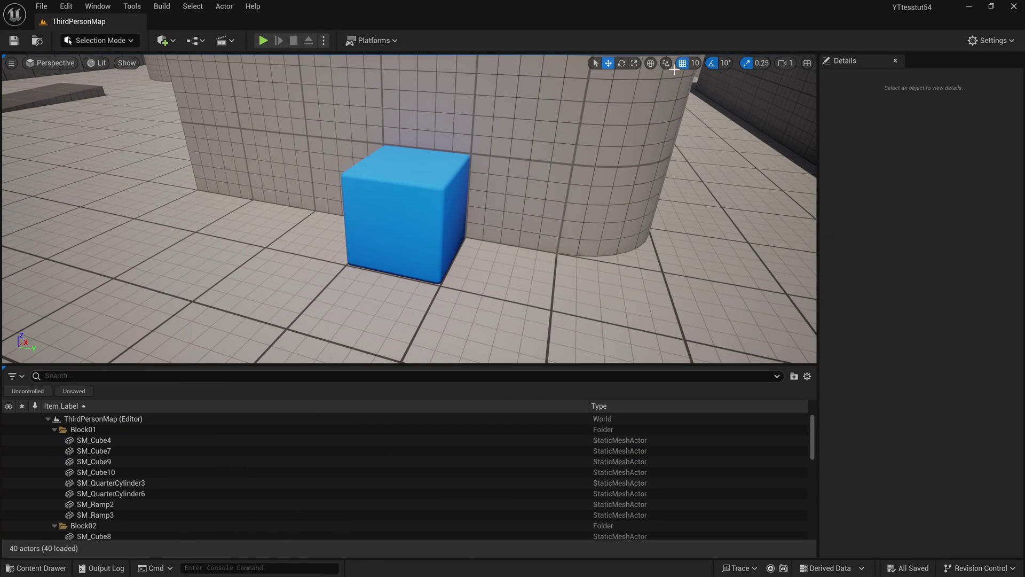
pyautogui.click(1014, 7)
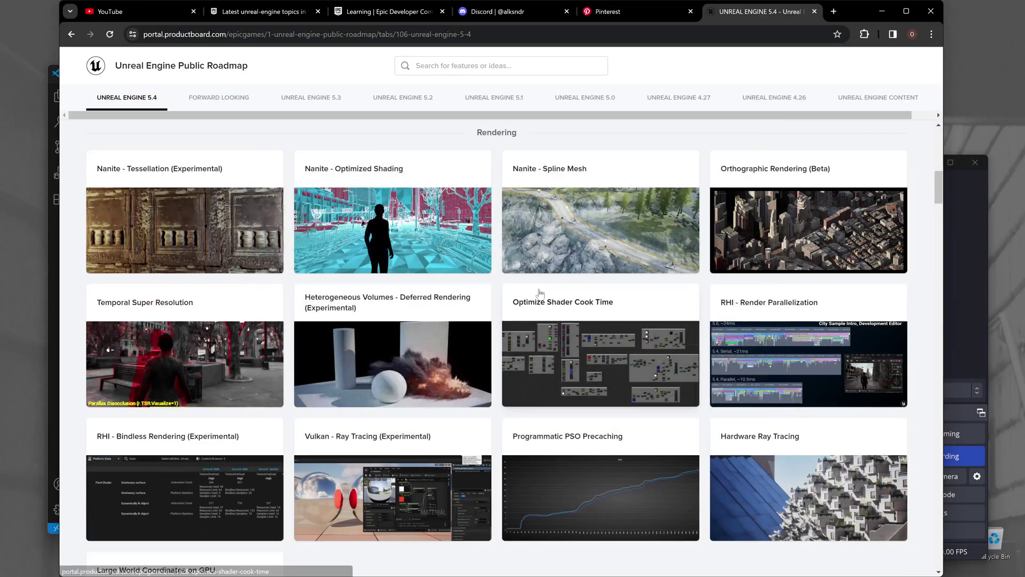
# Step: Switch to File Explorer and open DefaultEngine.ini from the YTtesstut54 project's Config folder in Visual Studio Code, allowing the untrusted file
pyautogui.hotkey('alt', 'Tab')
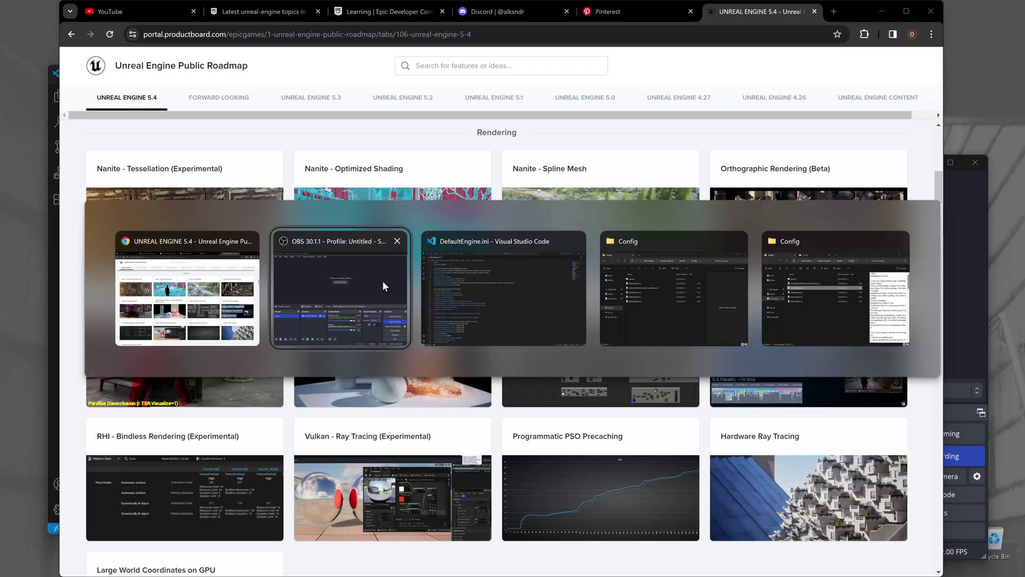
pyautogui.click(642, 287)
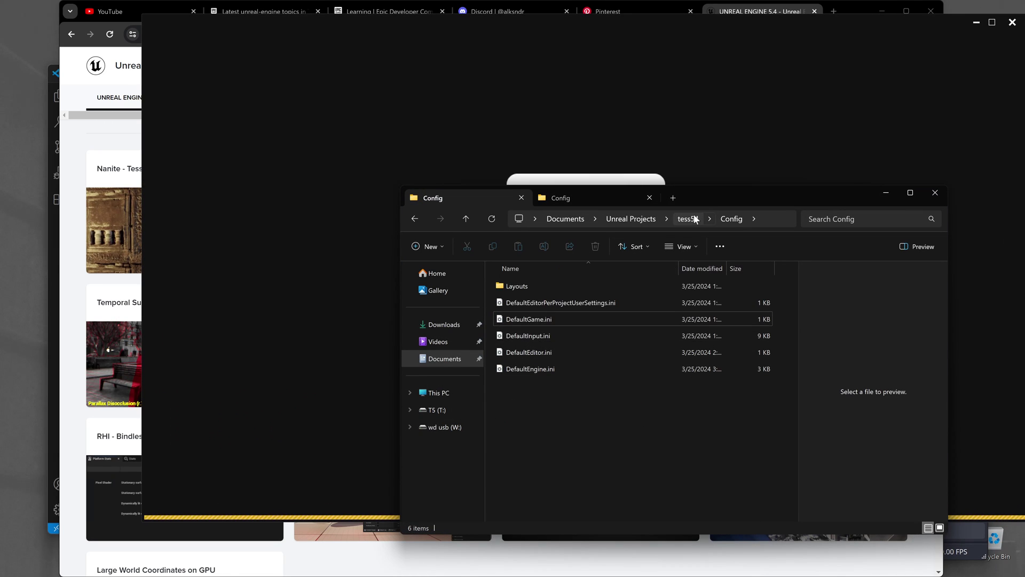
pyautogui.click(688, 219)
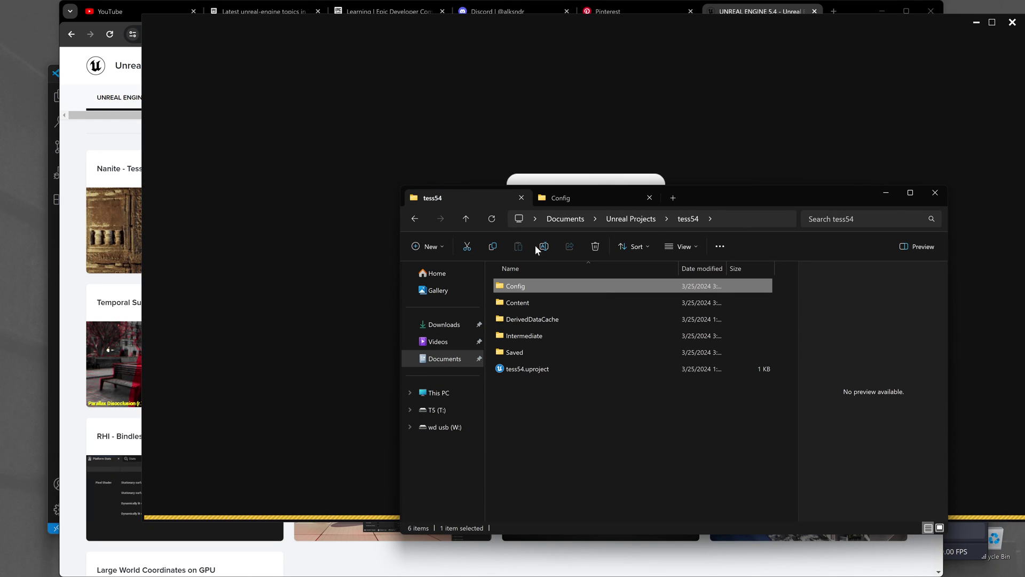
pyautogui.click(649, 219)
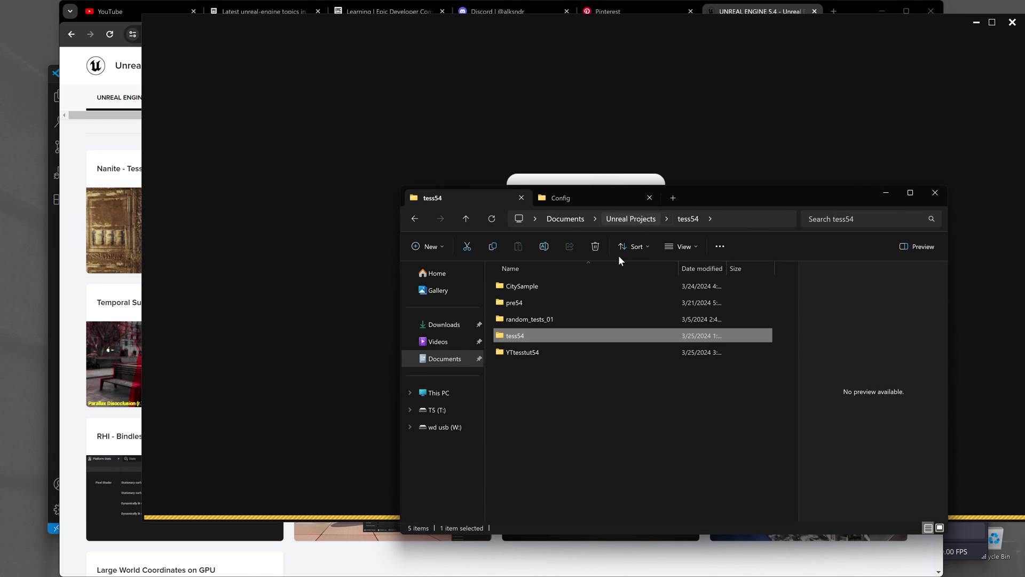
pyautogui.doubleClick(542, 352)
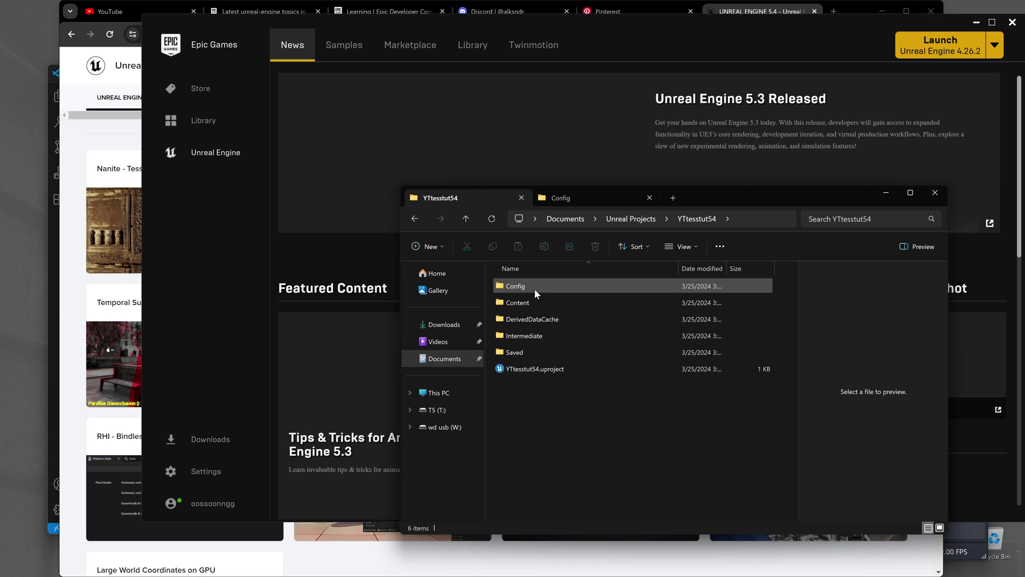
pyautogui.doubleClick(536, 288)
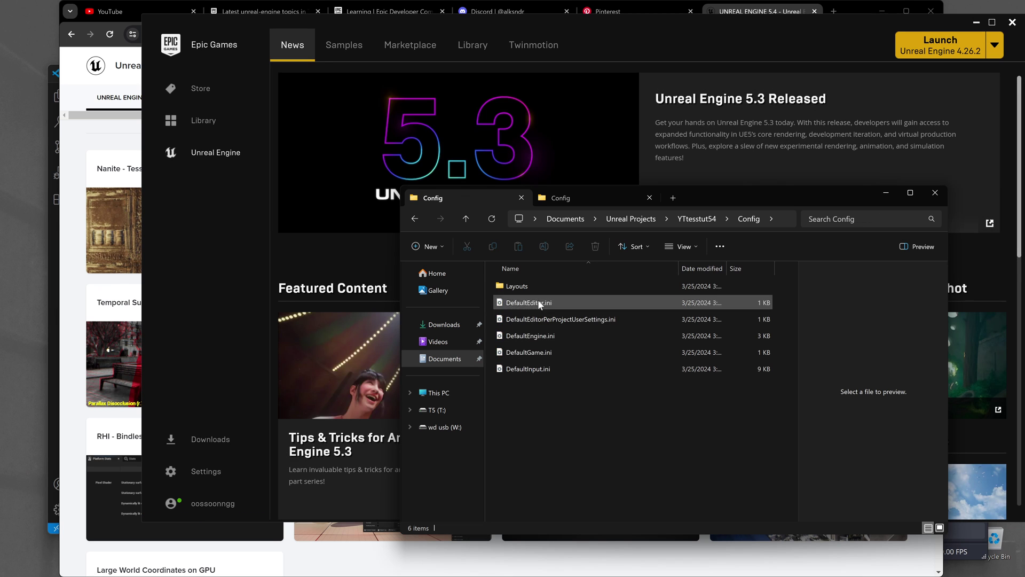
pyautogui.doubleClick(508, 336)
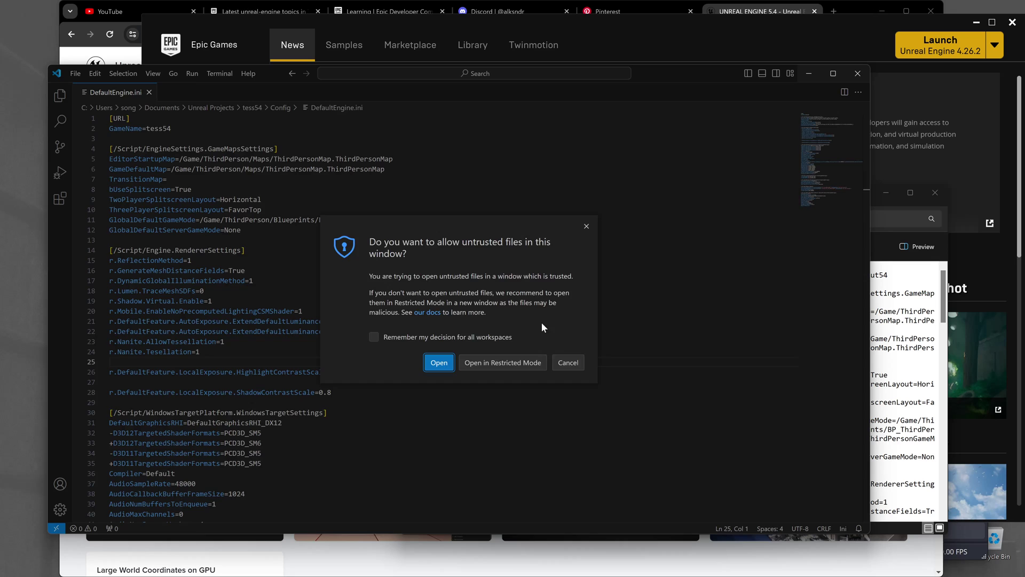
pyautogui.press('Return')
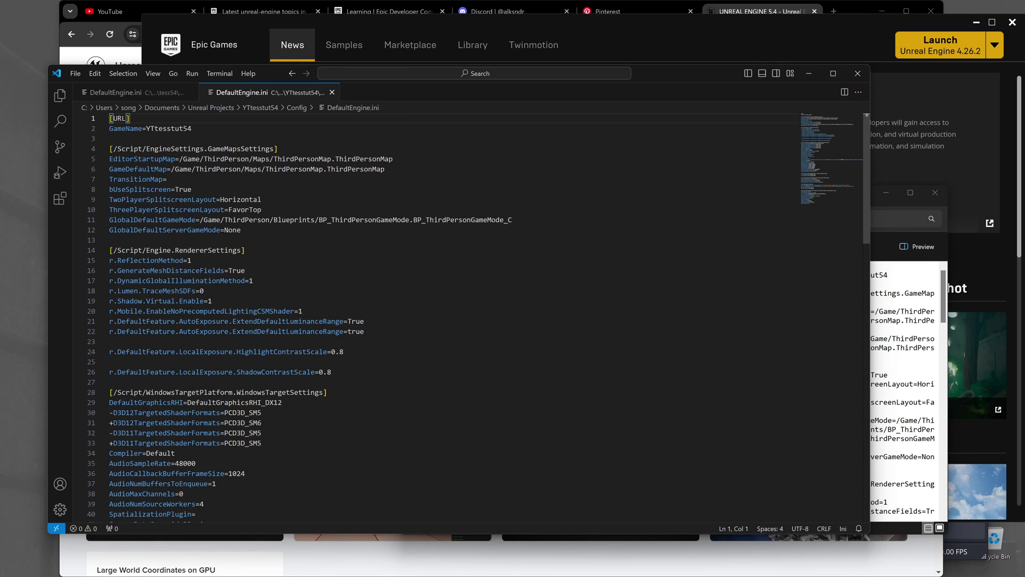
# Step: Copy r.Nanite.AllowTessellation=1 and r.Nanite.Tesellation=1 from tess54's DefaultEngine.ini into the RendererSettings section of YTtesstut54's DefaultEngine.ini and save it
pyautogui.moveTo(245, 250); pyautogui.dragTo(109, 250)
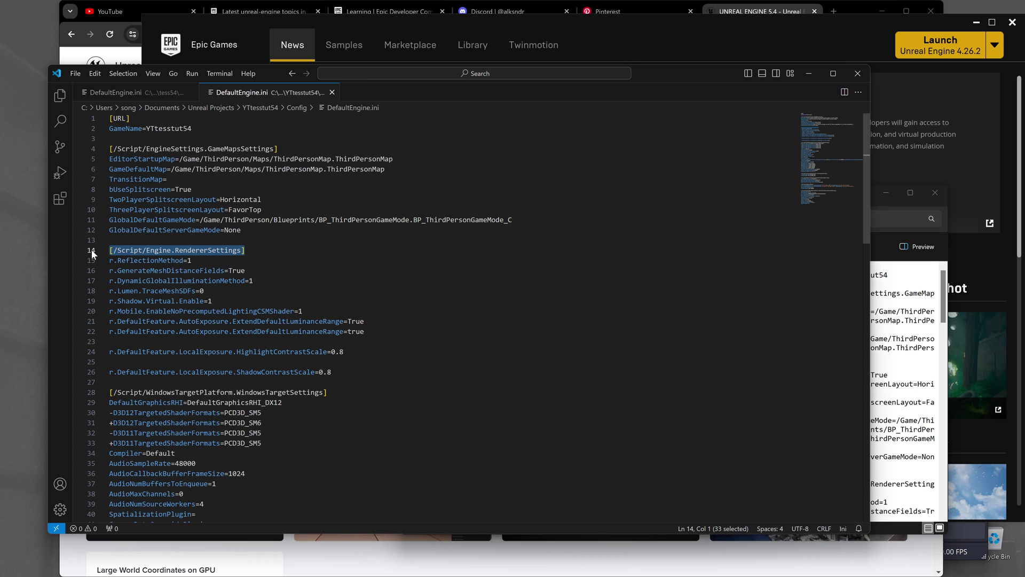
pyautogui.click(141, 97)
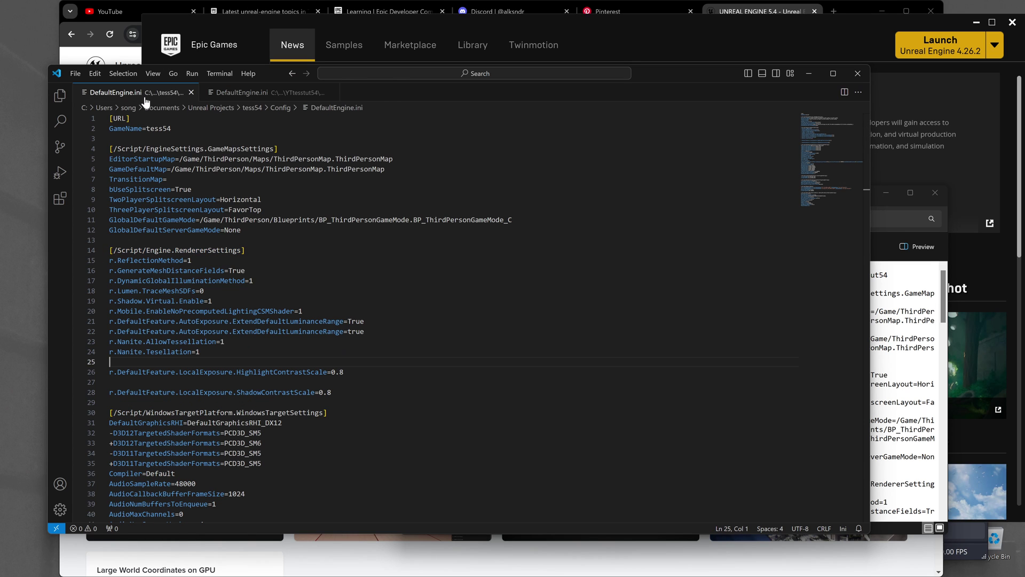
pyautogui.moveTo(200, 351); pyautogui.dragTo(109, 341)
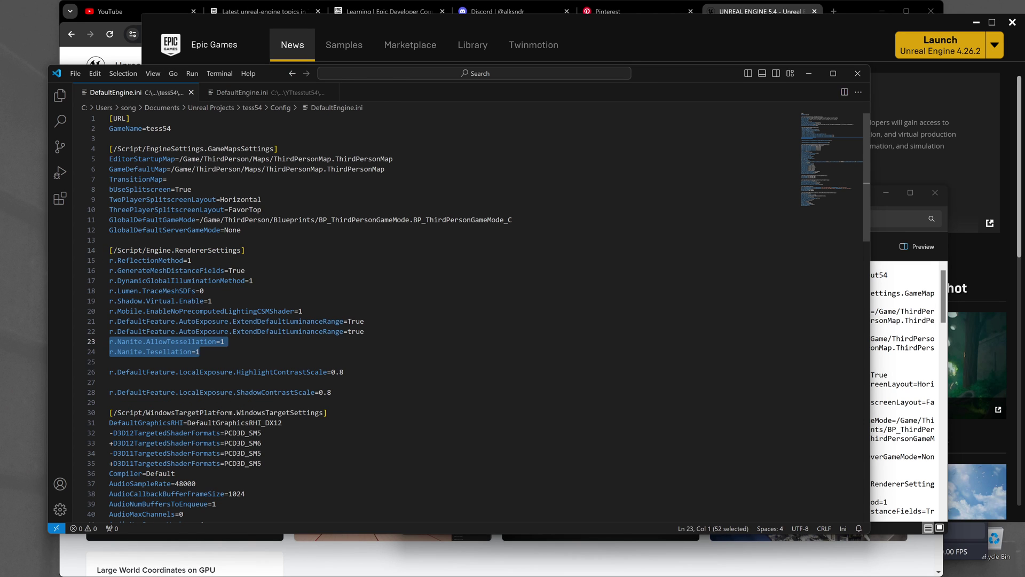
pyautogui.click(200, 351)
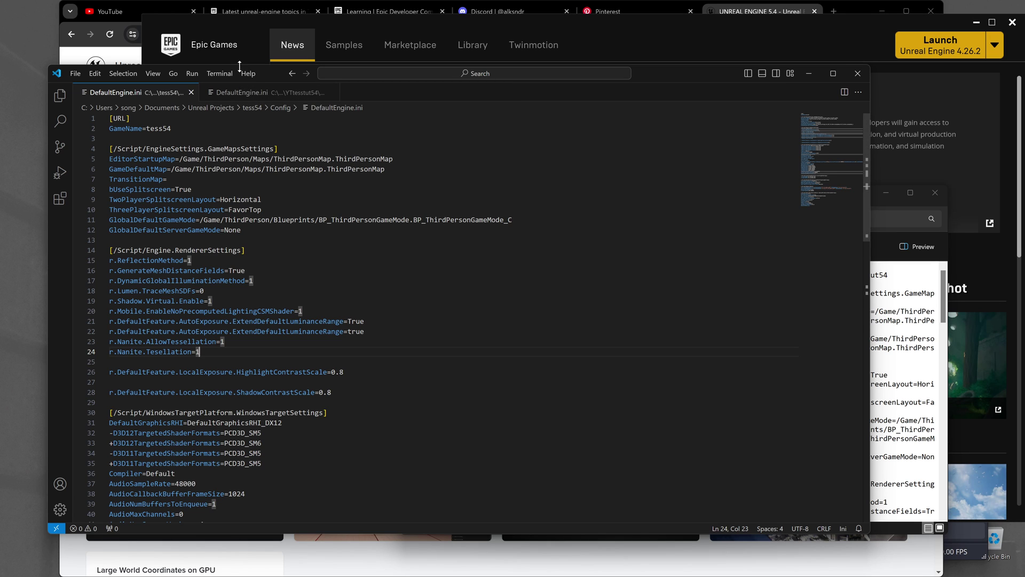
pyautogui.hotkey('ctrl', 'Tab')
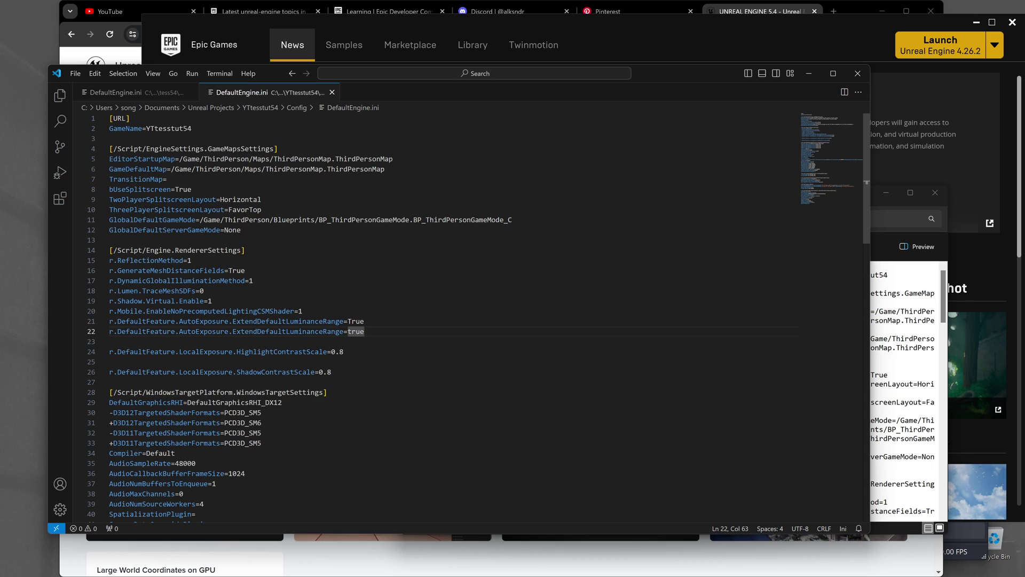
pyautogui.write('r.Nanite.AllowTessellation=1 r.Nanite.Tesselation=1')
pyautogui.hotkey('ctrl', 's')
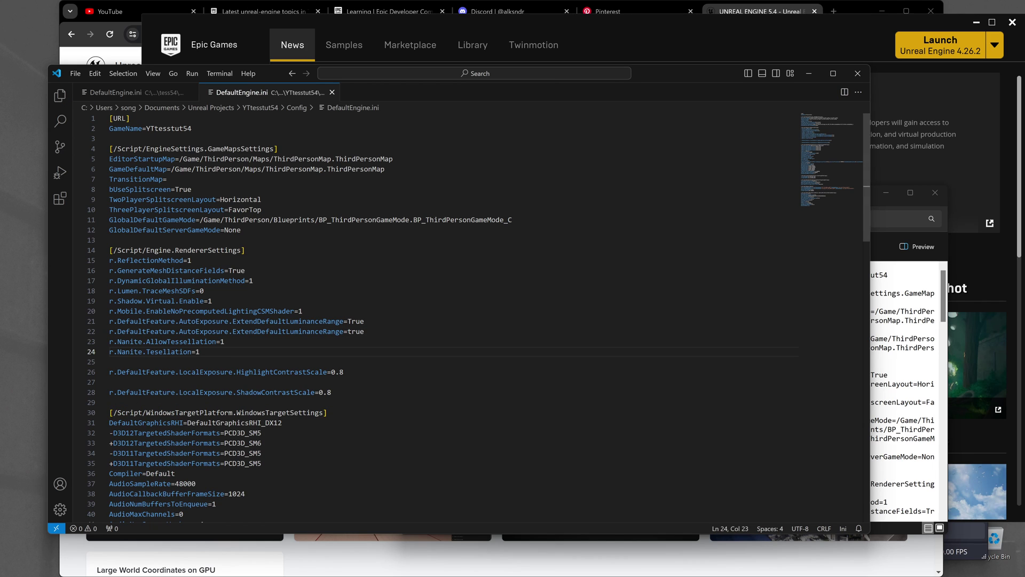
pyautogui.moveTo(199, 352); pyautogui.dragTo(110, 352)
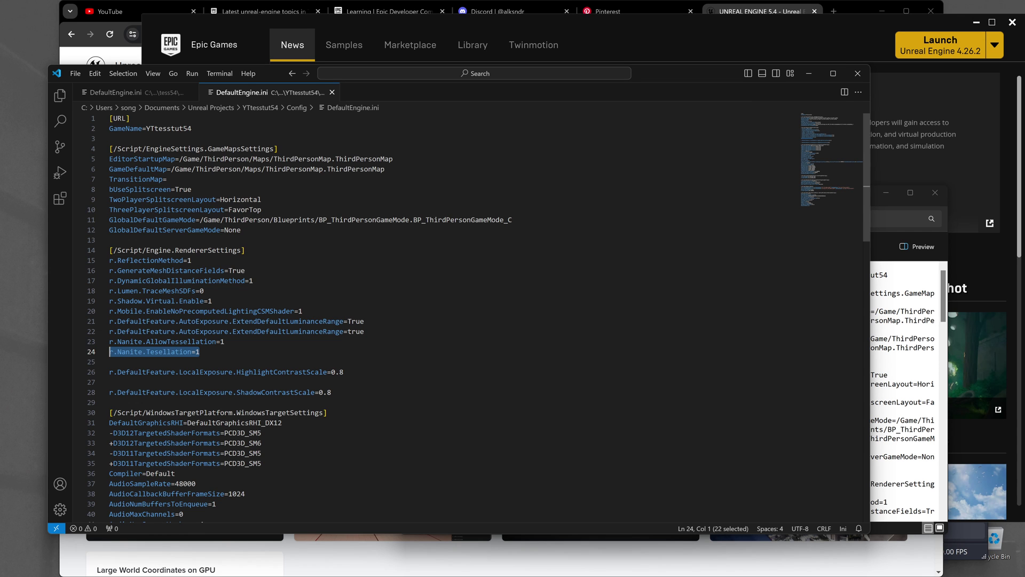
# Step: Reopen the YTtesstut54 project from the Epic Games Launcher's library and load the hexa-A gemedev user layout
pyautogui.click(470, 46)
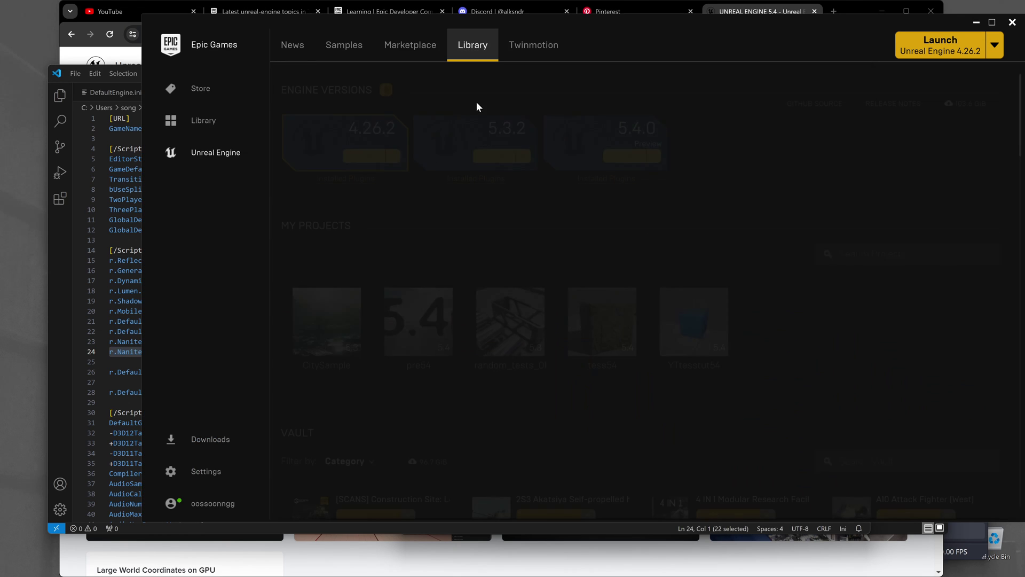
pyautogui.doubleClick(695, 323)
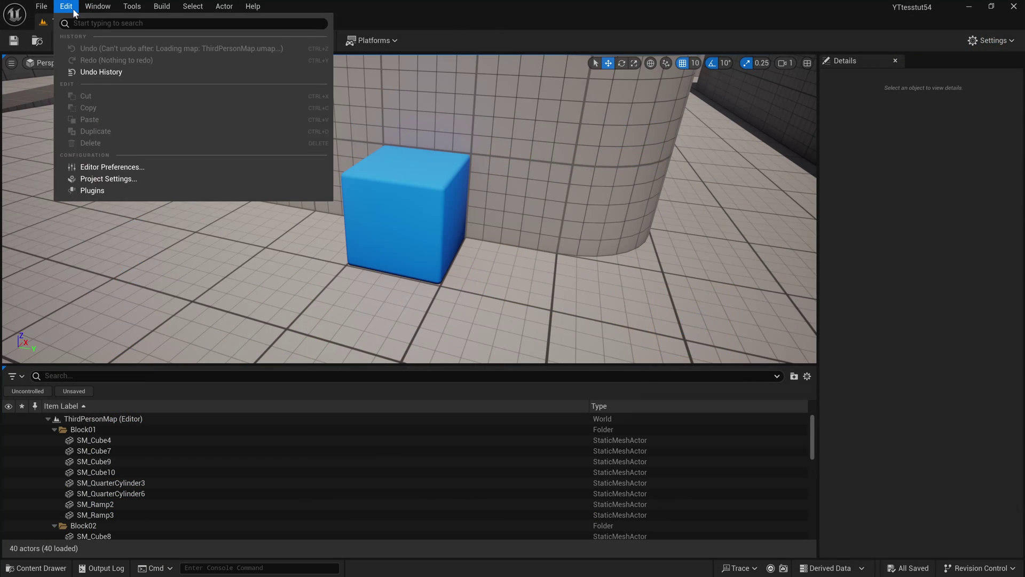
pyautogui.moveTo(97, 6)
pyautogui.moveTo(179, 329)
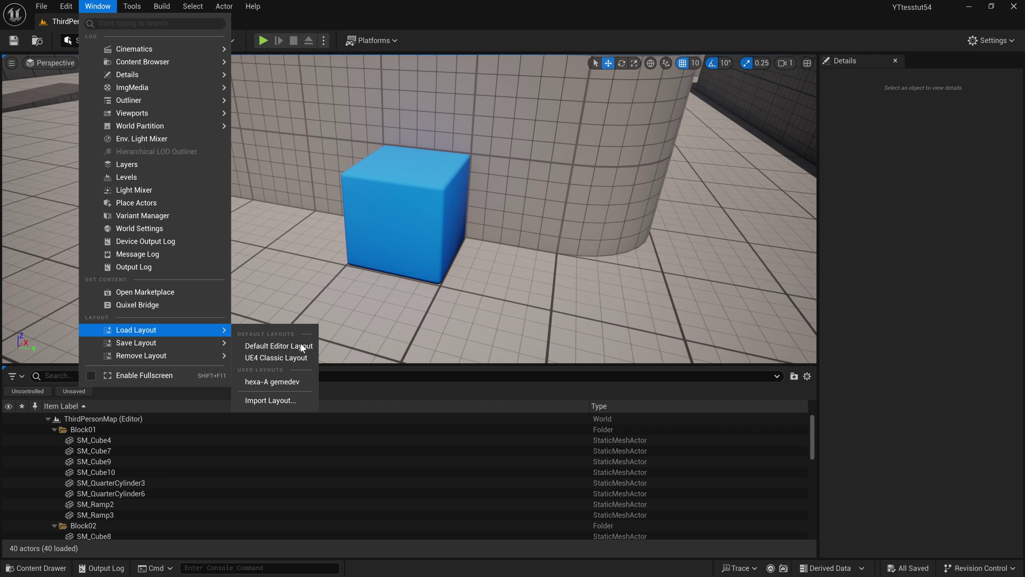
pyautogui.click(295, 381)
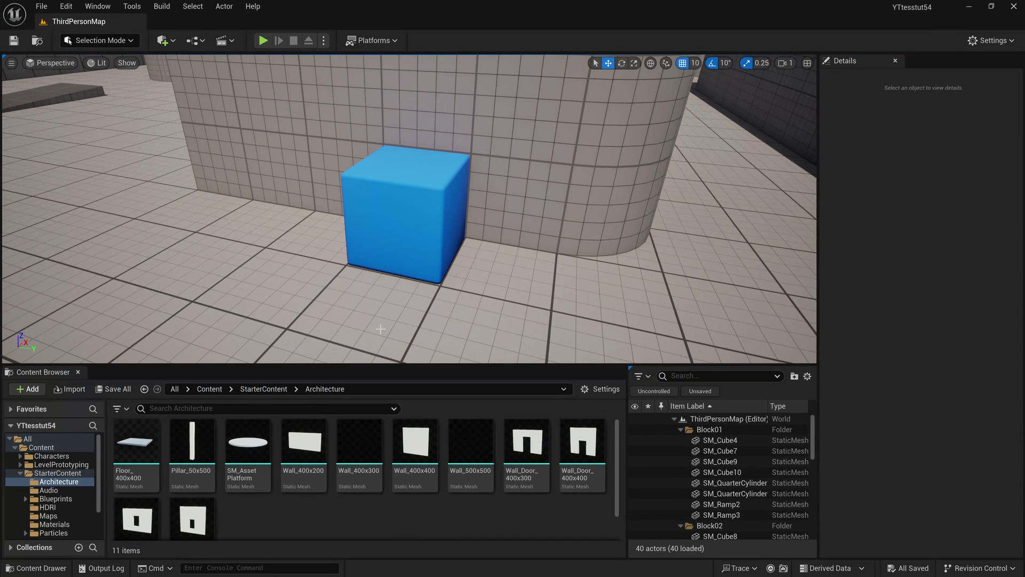
# Step: Create a folder named tessMat in the project's root Content folder and open it
pyautogui.click(368, 240)
pyautogui.hotkey('ctrl', 'b')
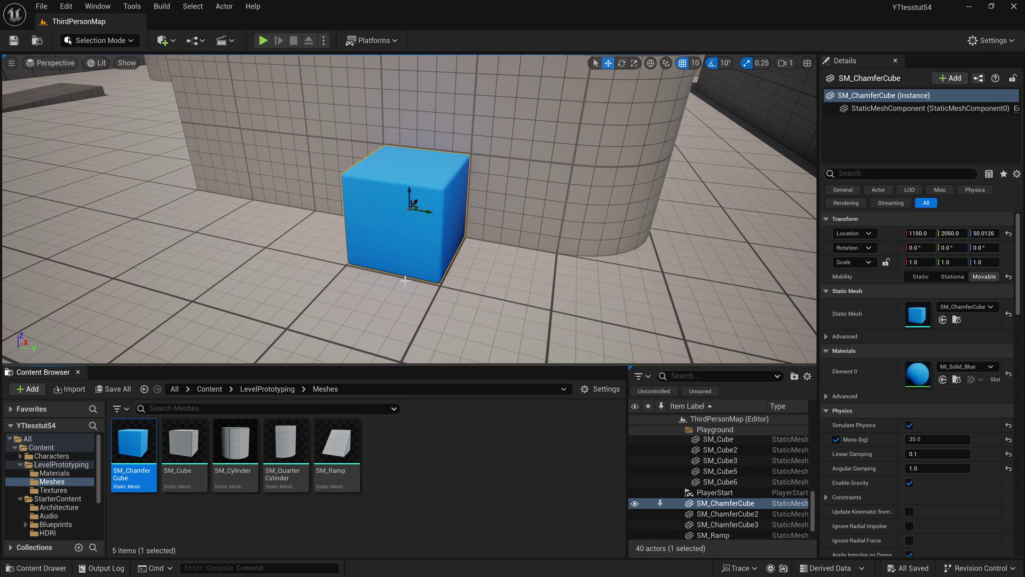
pyautogui.click(210, 389)
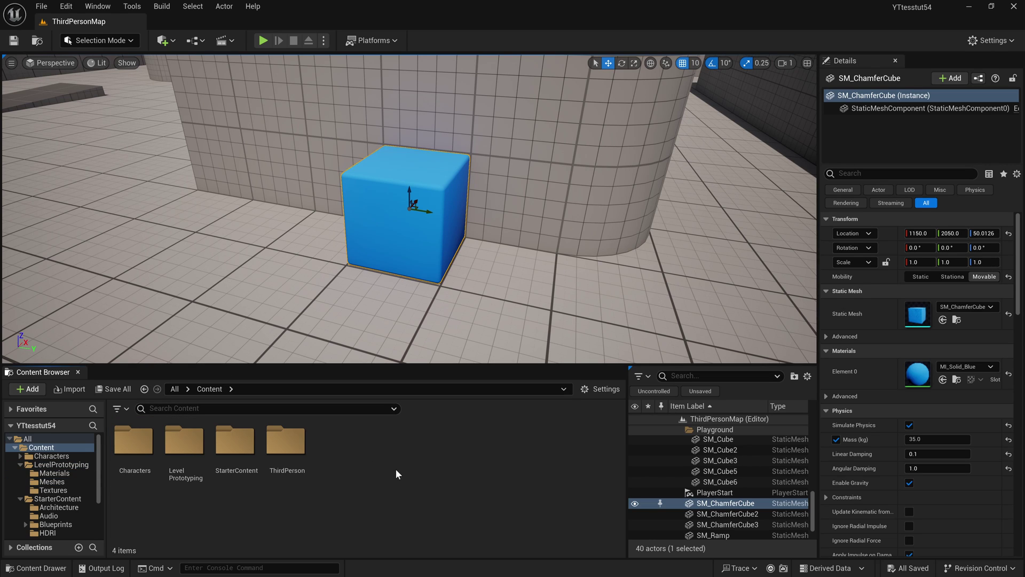
pyautogui.hotkey('ctrl', 'shift', 'n')
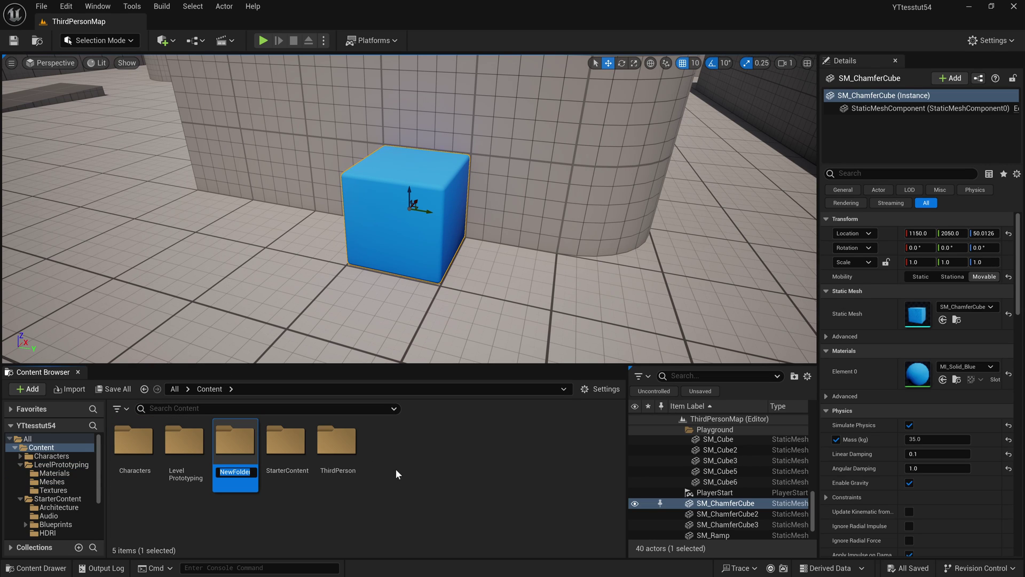
pyautogui.write('tessMat')
pyautogui.press('Return')
pyautogui.press('Return')
# Step: Create a material named amazingstuff in the tessMat folder and open it for editing
pyautogui.rightClick(395, 469)
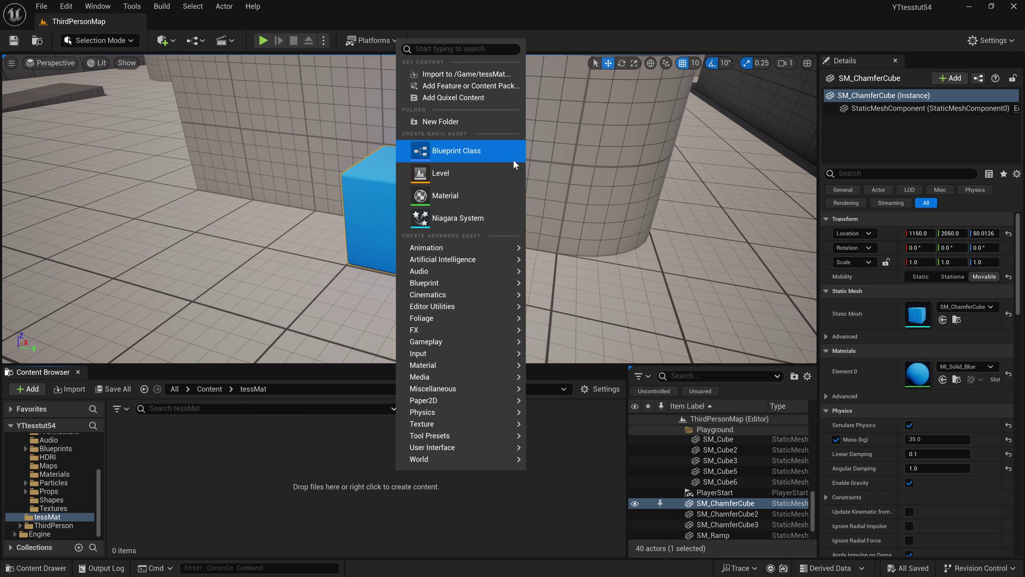
pyautogui.click(437, 196)
pyautogui.write('amazingstuff')
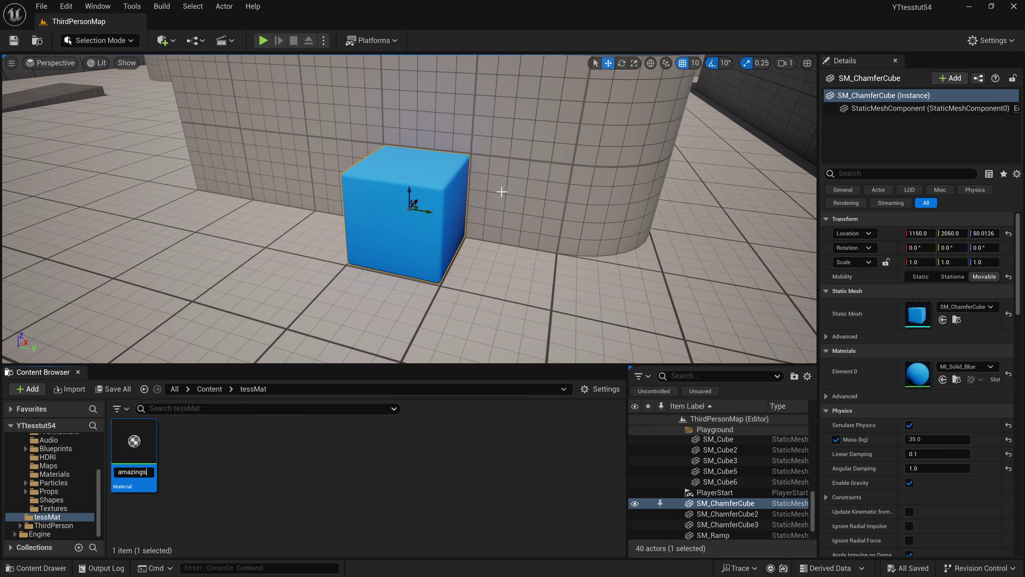
pyautogui.press('Return')
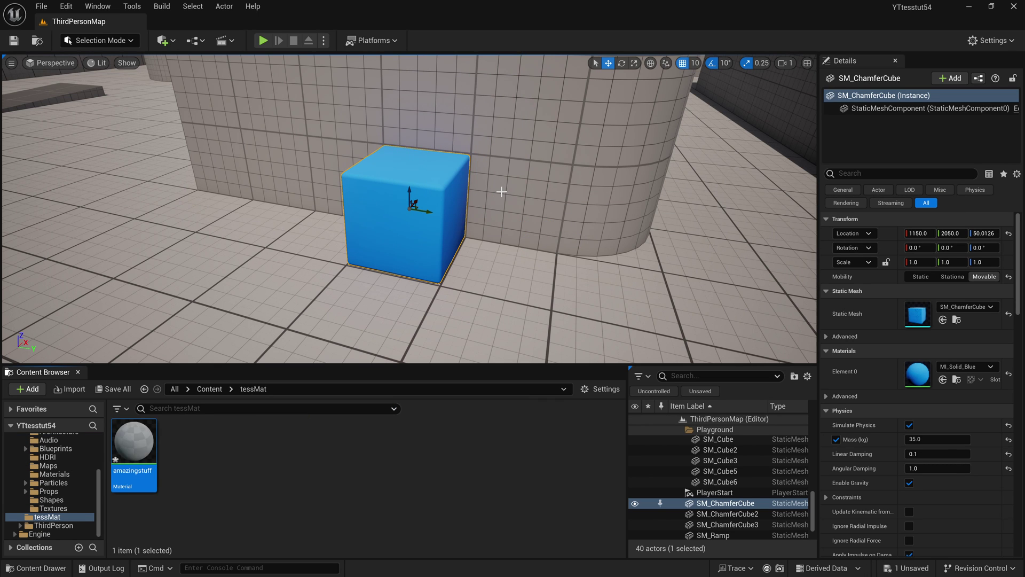
pyautogui.doubleClick(135, 435)
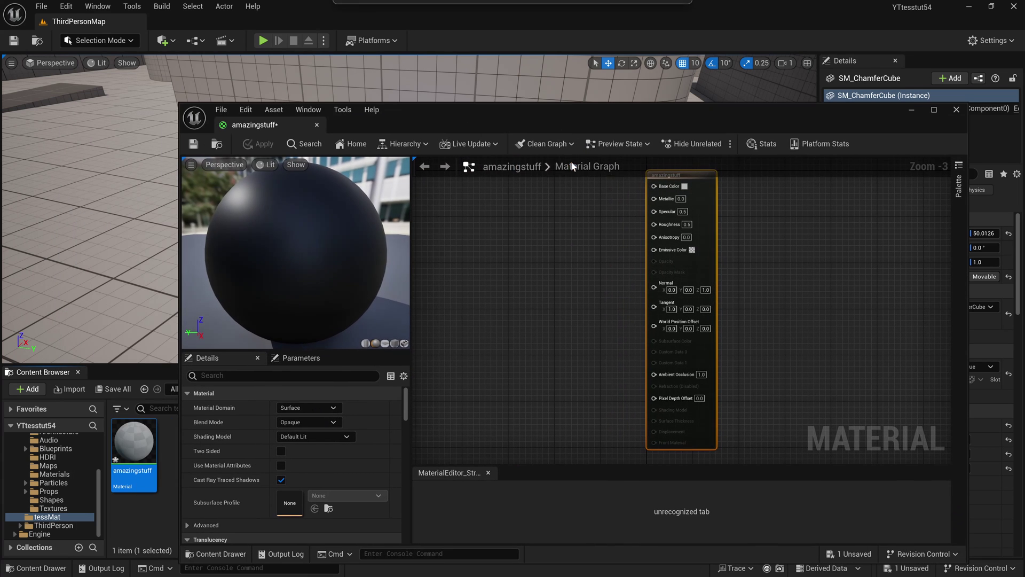
# Step: Reduce the preview's height and narrow the preview and details column in the amazingstuff material editor, and move its window clear of the level viewport
pyautogui.moveTo(512, 110); pyautogui.dragTo(684, 68)
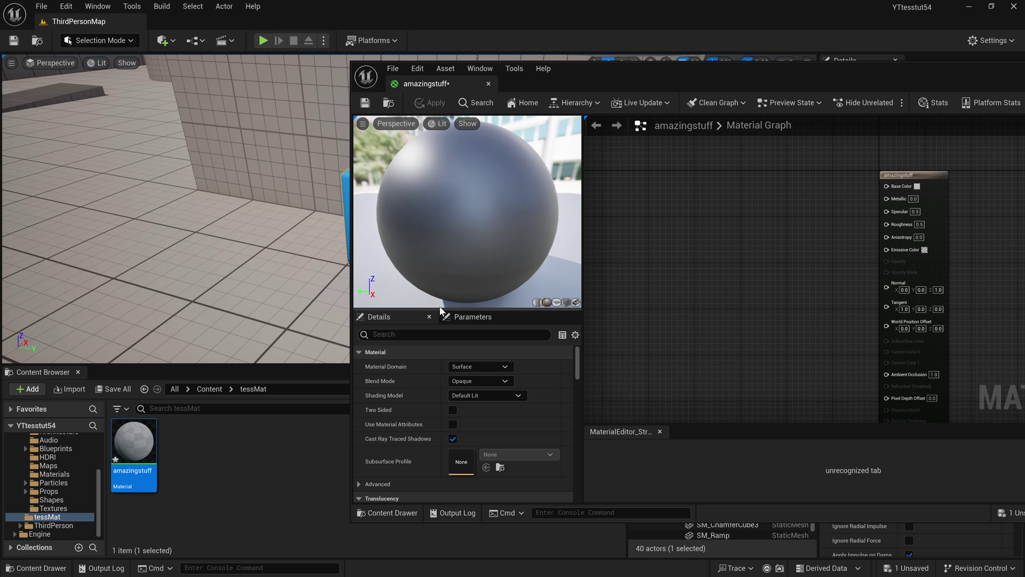
pyautogui.moveTo(437, 309); pyautogui.dragTo(437, 233)
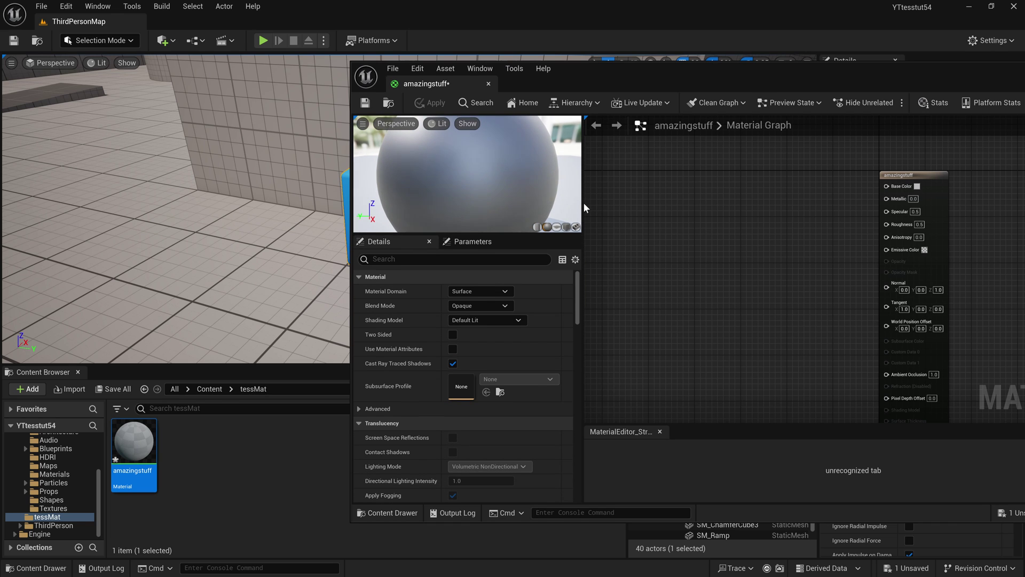
pyautogui.moveTo(584, 203); pyautogui.dragTo(543, 210)
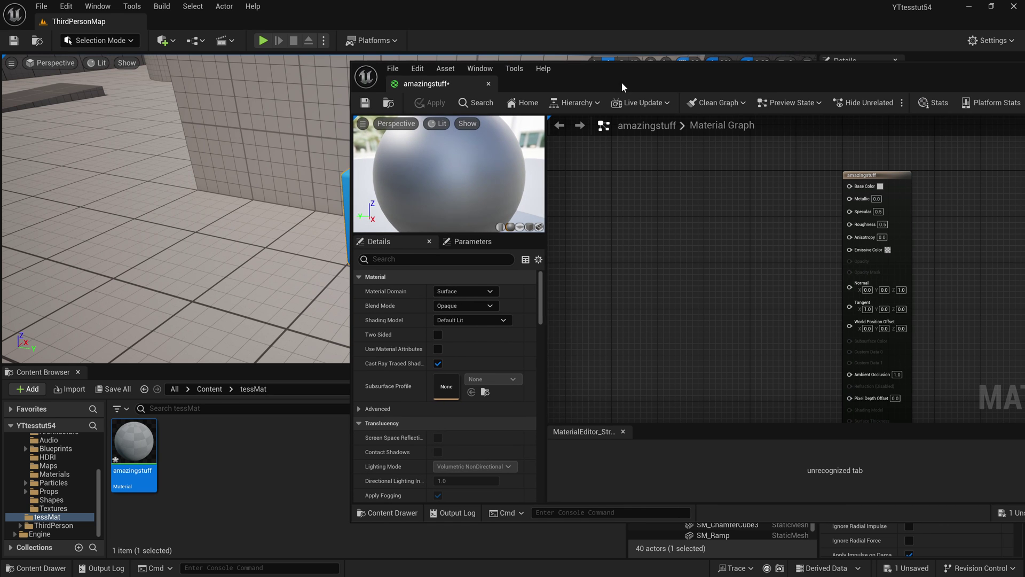
pyautogui.moveTo(622, 85); pyautogui.dragTo(679, 133)
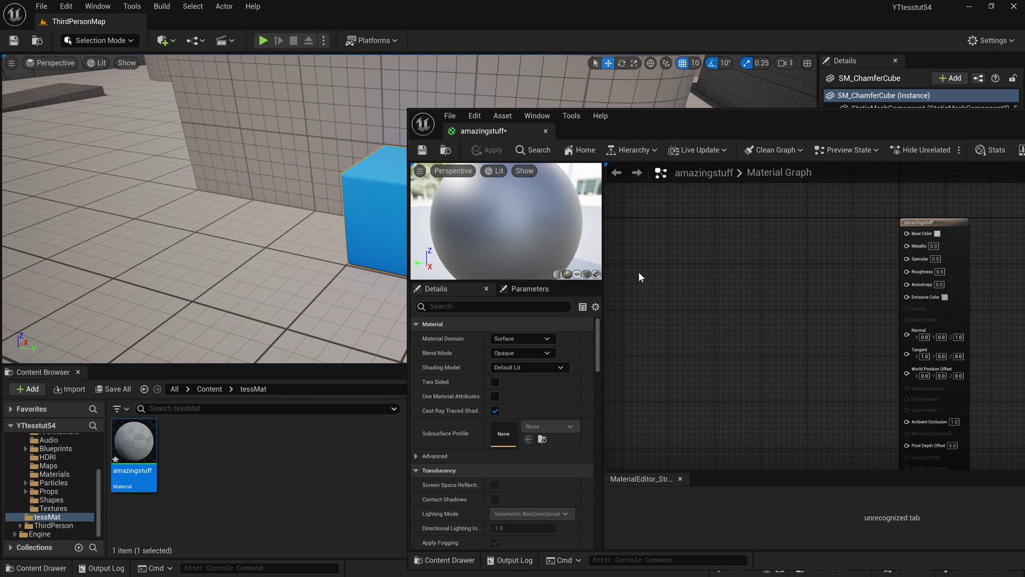
pyautogui.moveTo(313, 243); pyautogui.dragTo(347, 245, button='right')
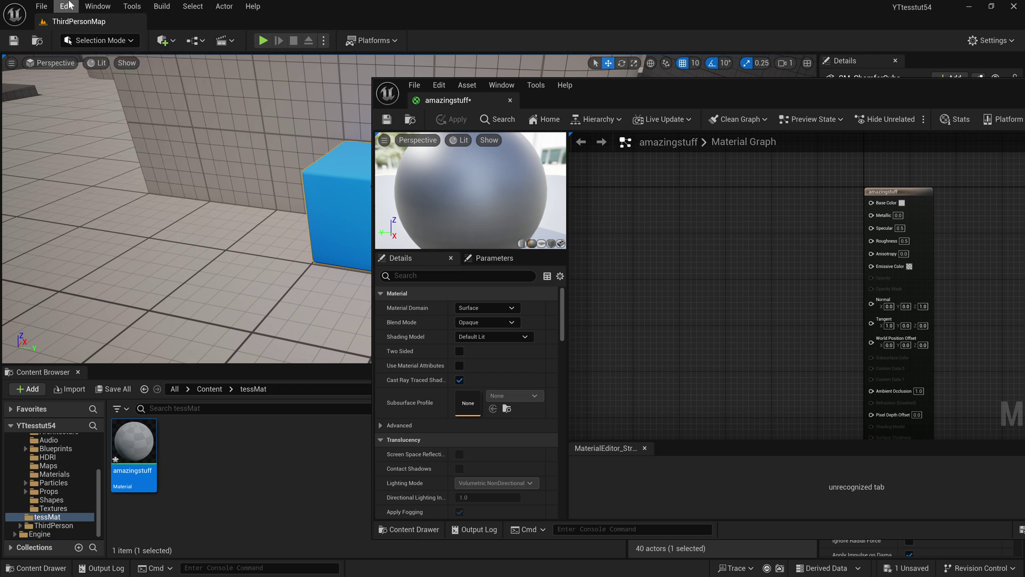
# Step: Check whether the Nanite Displaced Mesh plugin is enabled by searching the plugins for nani, and close the Plugins window
pyautogui.click(67, 6)
pyautogui.click(142, 190)
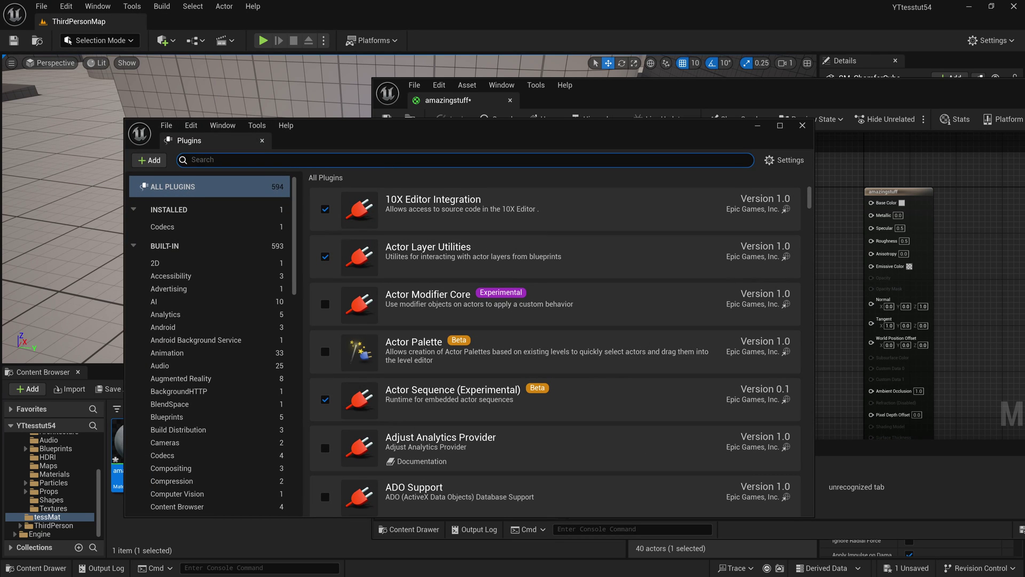
pyautogui.write('nani')
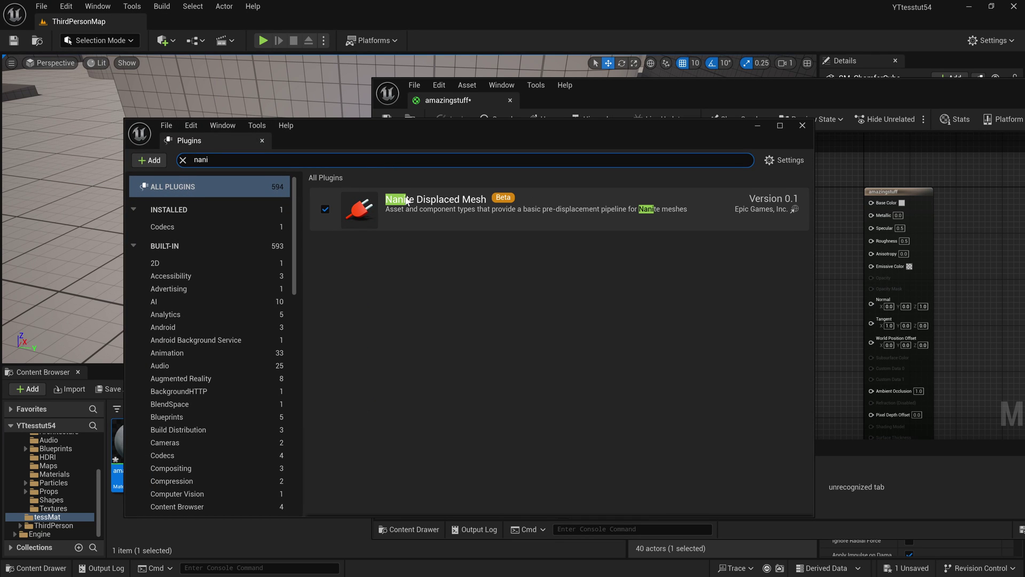
pyautogui.click(802, 125)
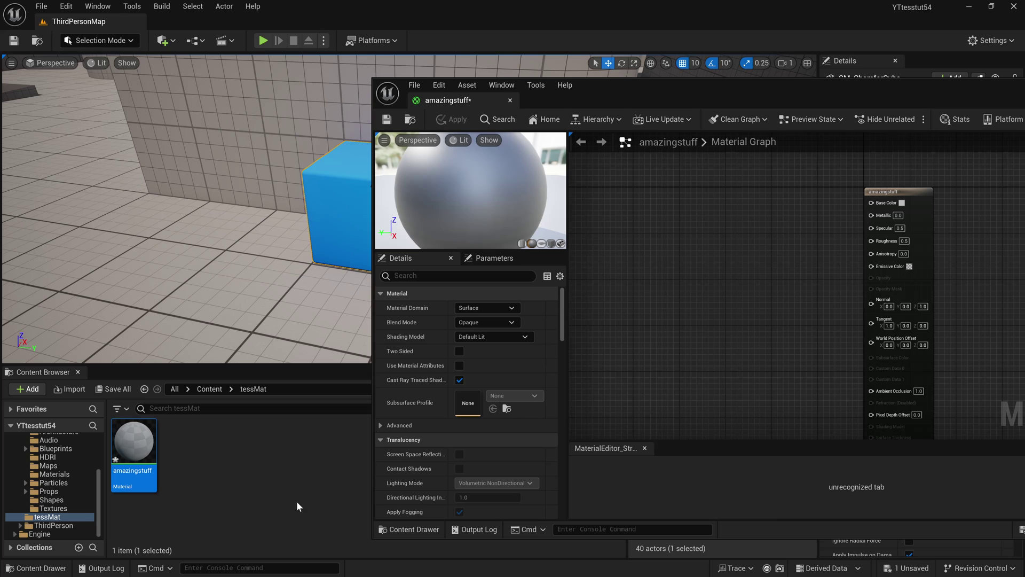
# Step: Query r.Nanite.Tessellation in the console and check its value in the output log
pyautogui.write('r')
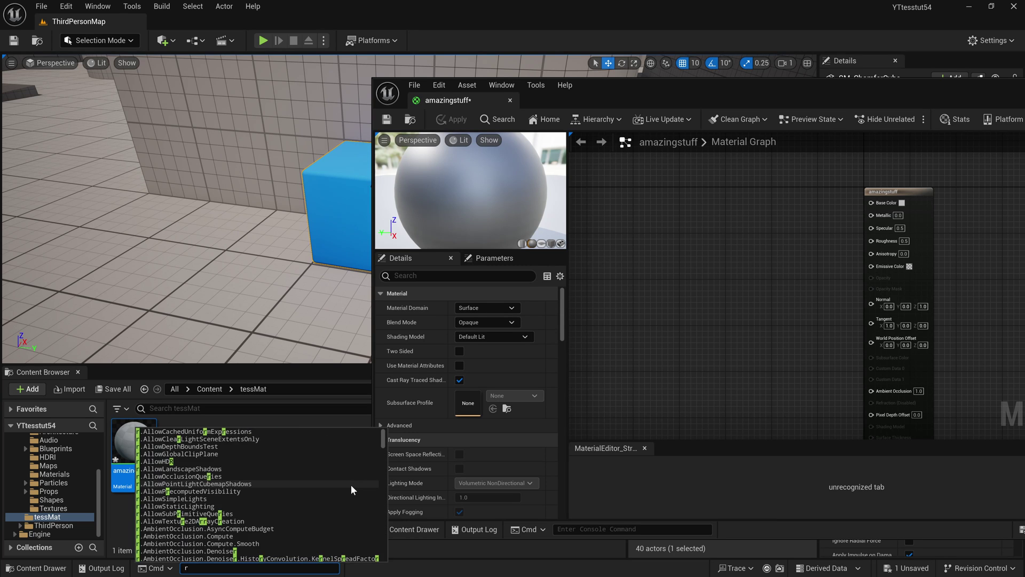
pyautogui.write('.nanite.tes')
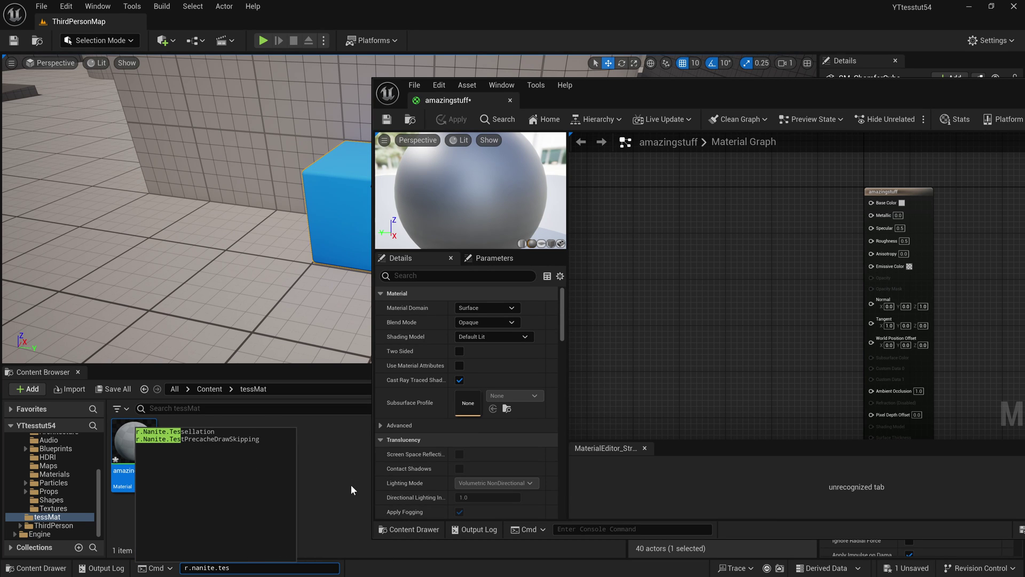
pyautogui.press('Tab')
pyautogui.press('Return')
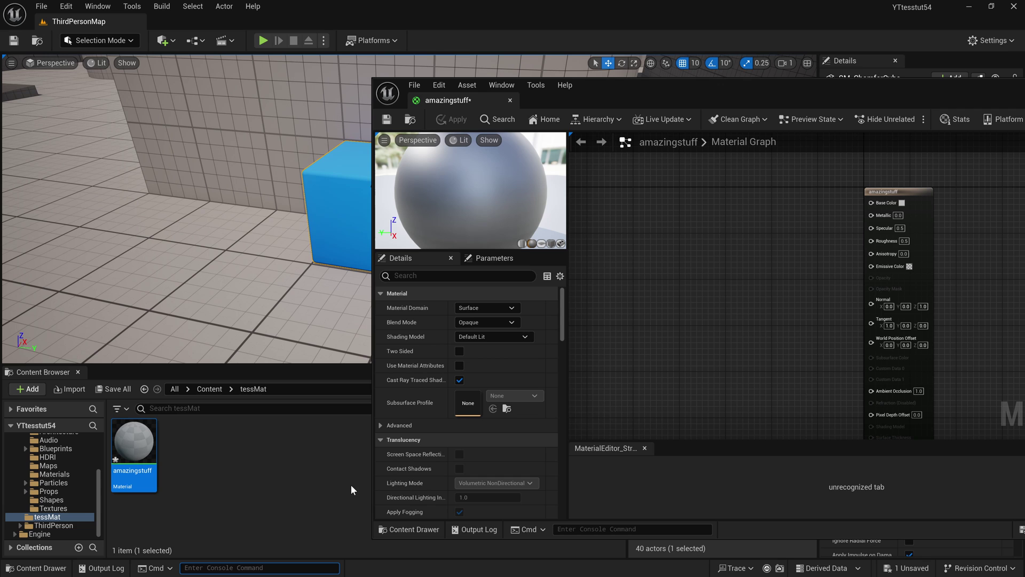
pyautogui.click(102, 568)
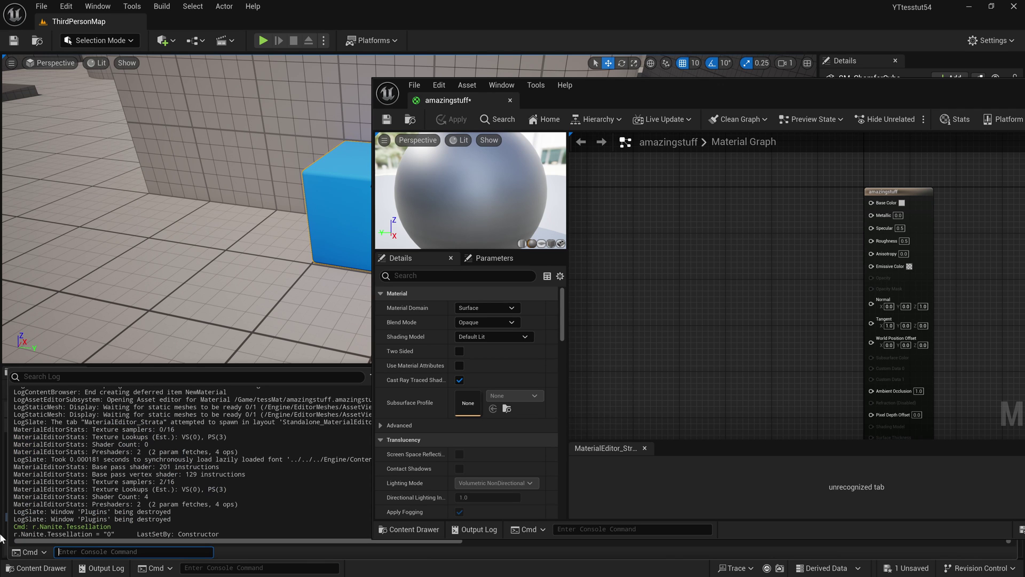
pyautogui.moveTo(116, 533); pyautogui.dragTo(84, 533)
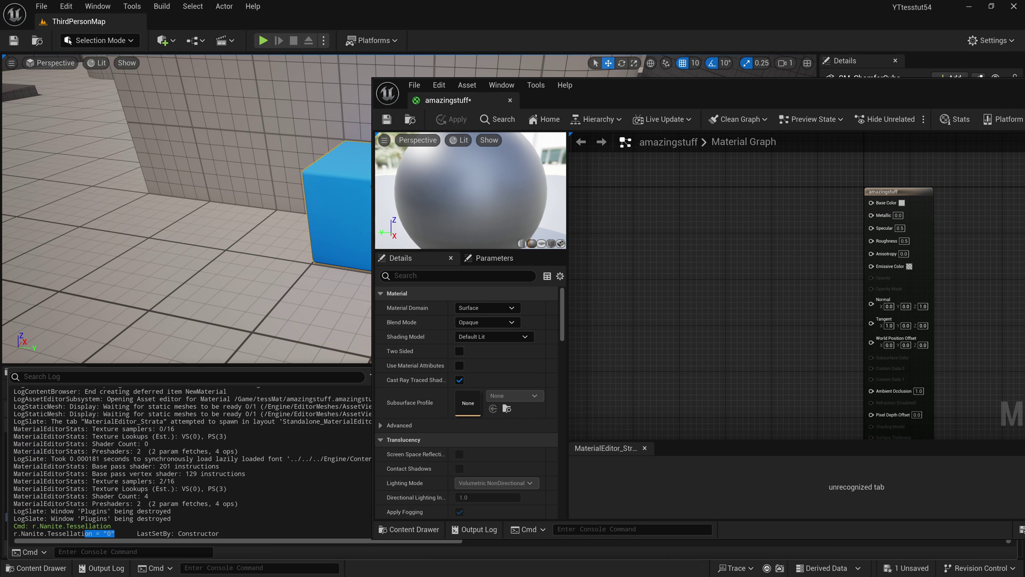
pyautogui.click(107, 533)
pyautogui.click(109, 568)
# Step: Switch to Visual Studio Code to check the r.Nanite.Tesellation line in DefaultEngine.ini, and return to the Unreal editor's amazingstuff material
pyautogui.hotkey('alt', 'Tab')
pyautogui.press('Tab')
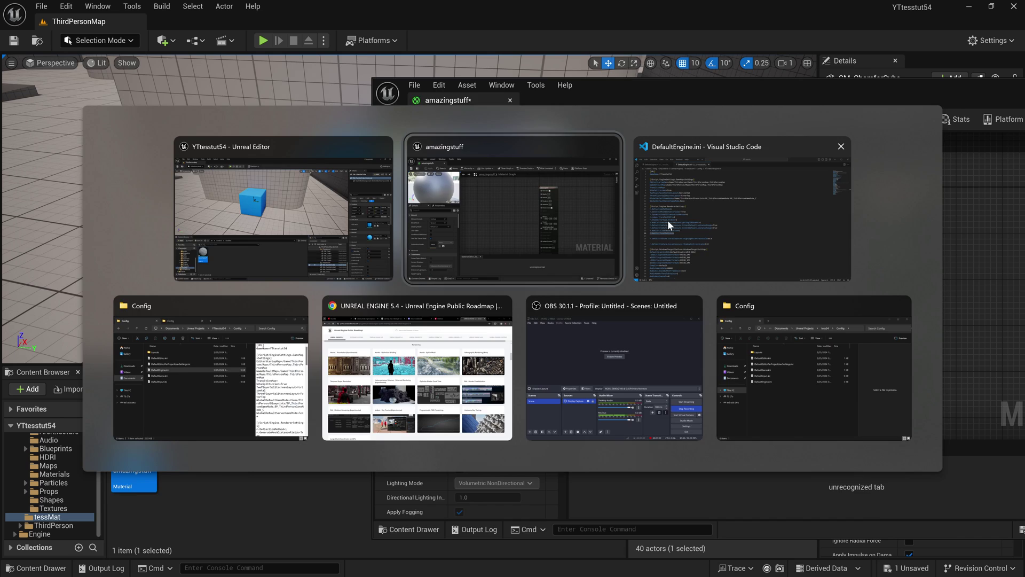
pyautogui.click(201, 351)
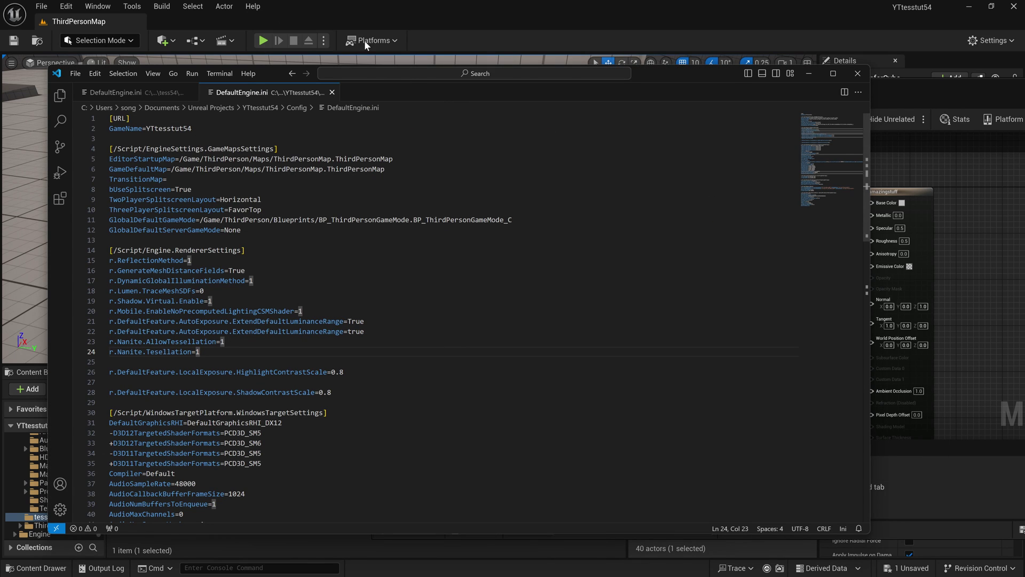
pyautogui.moveTo(353, 17); pyautogui.dragTo(353, 19)
pyautogui.doubleClick(350, 18)
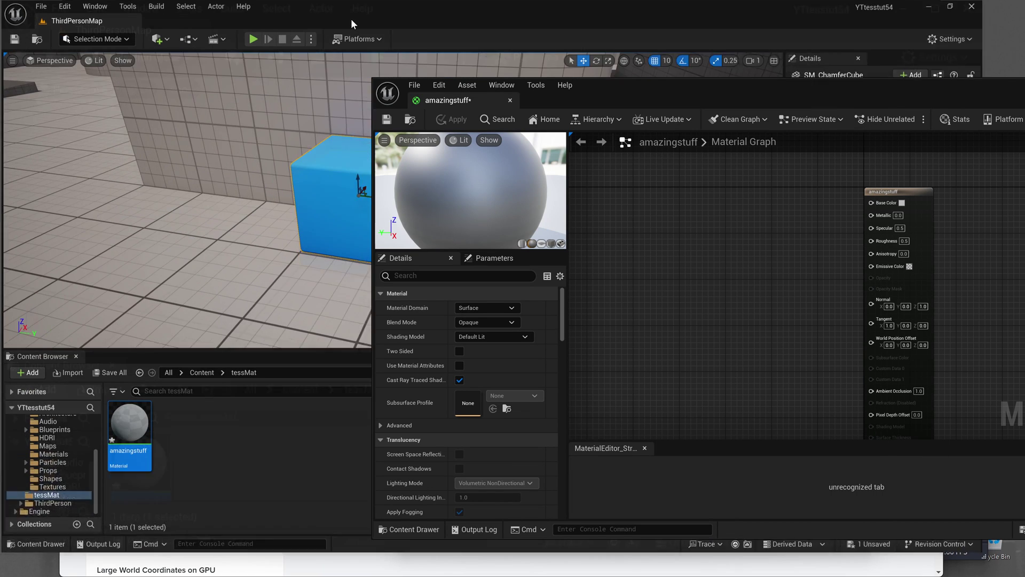
pyautogui.moveTo(652, 84); pyautogui.dragTo(552, 107)
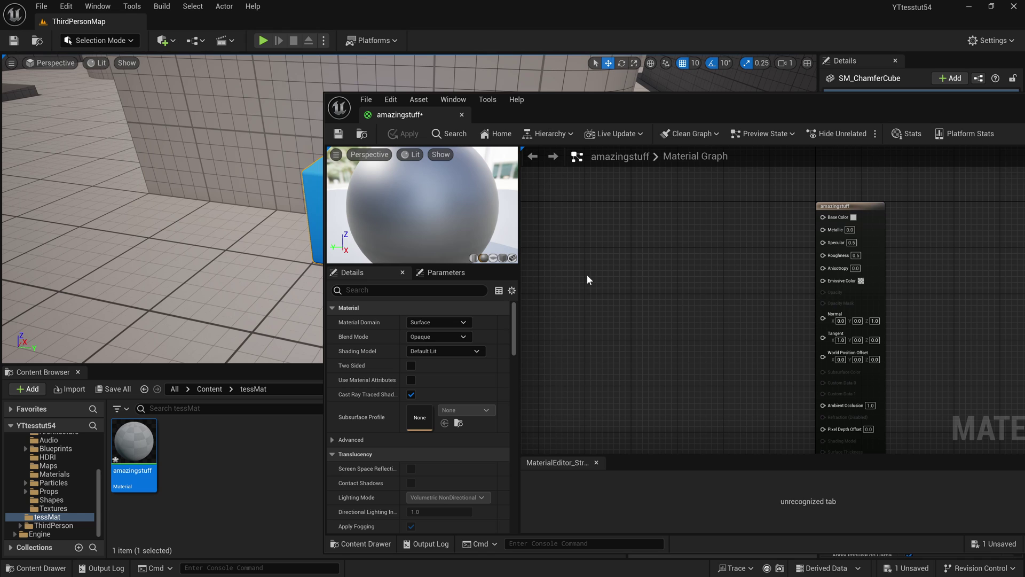
# Step: Find Use Material Attributes by filtering the material's properties for attr, enable it, and clear the filter
pyautogui.click(412, 291)
pyautogui.write('a')
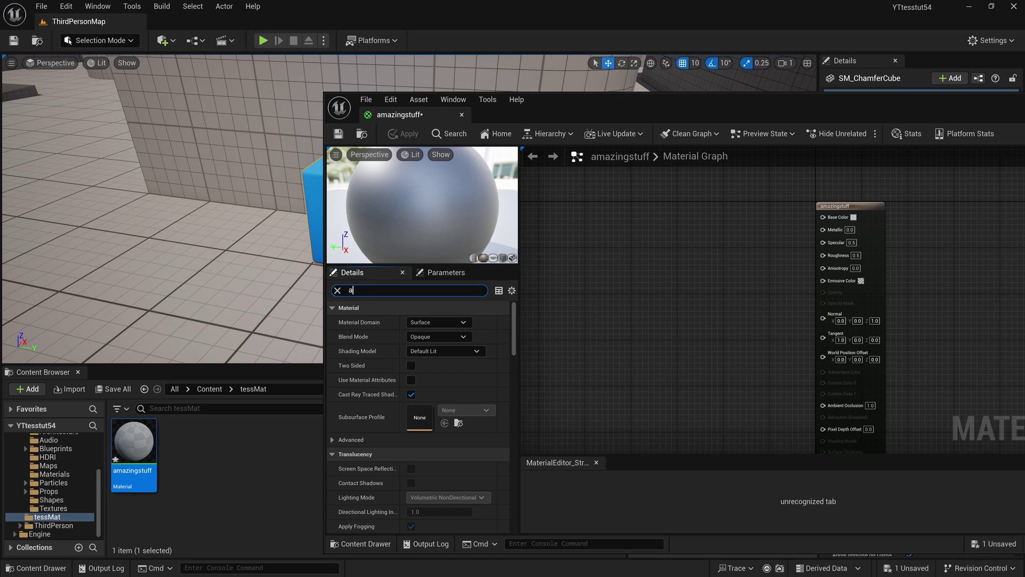
pyautogui.write('ttr')
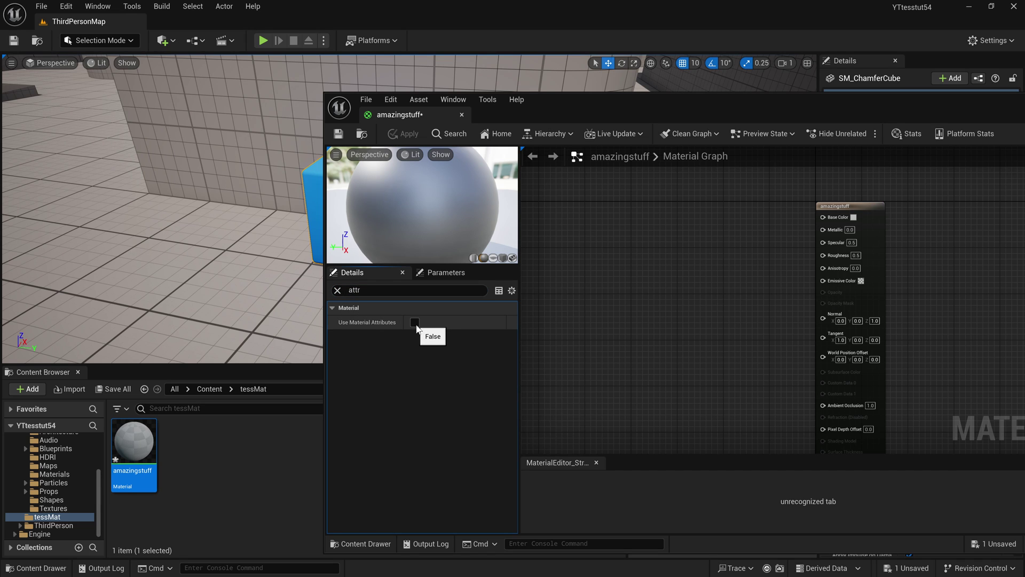
pyautogui.click(415, 323)
pyautogui.moveTo(686, 239); pyautogui.dragTo(839, 187)
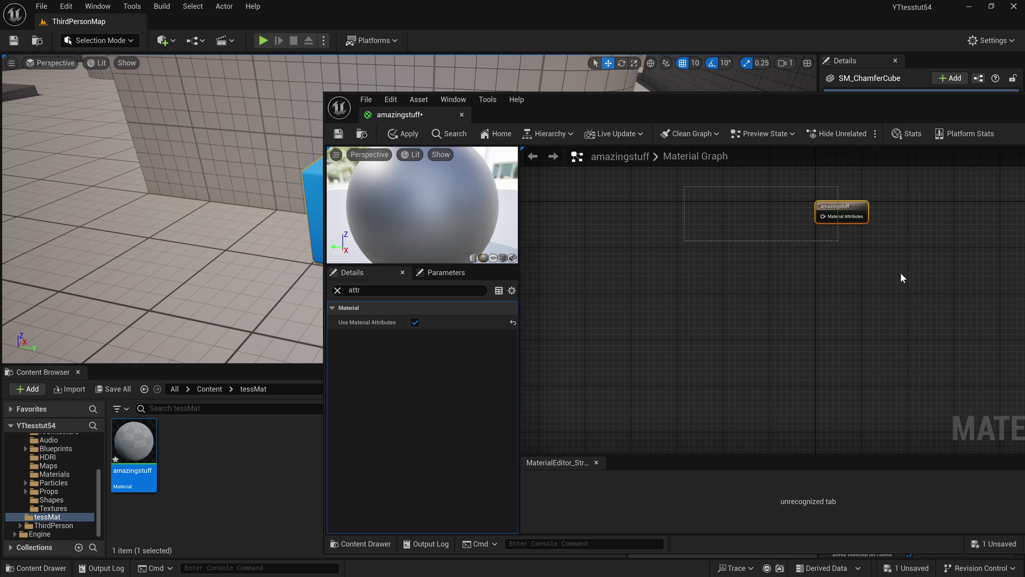
pyautogui.click(593, 272)
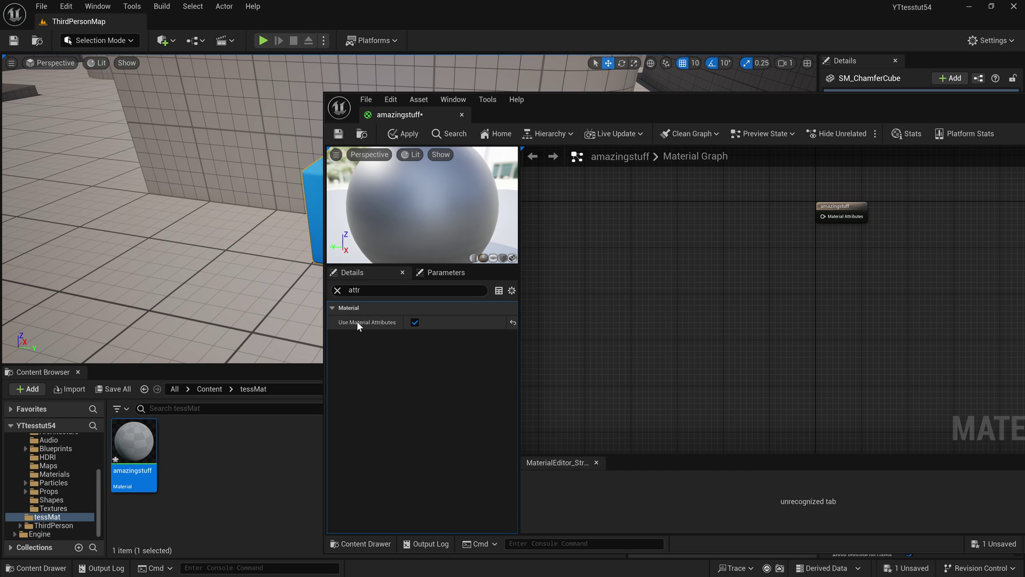
pyautogui.click(338, 290)
# Step: Add a MakeMaterialAttributes node to the material graph beside the amazingstuff output node
pyautogui.rightClick(666, 229)
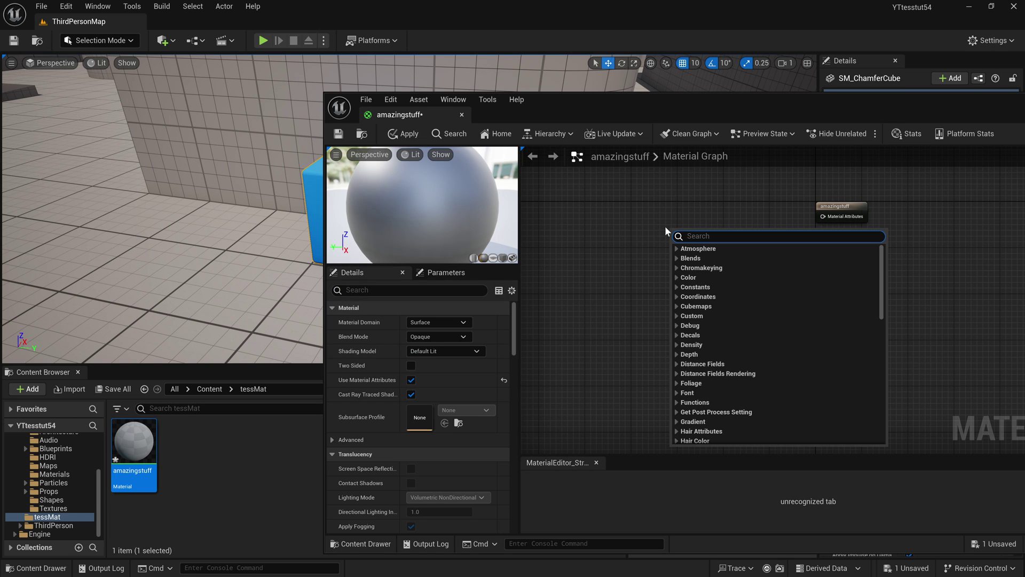
pyautogui.write('attr')
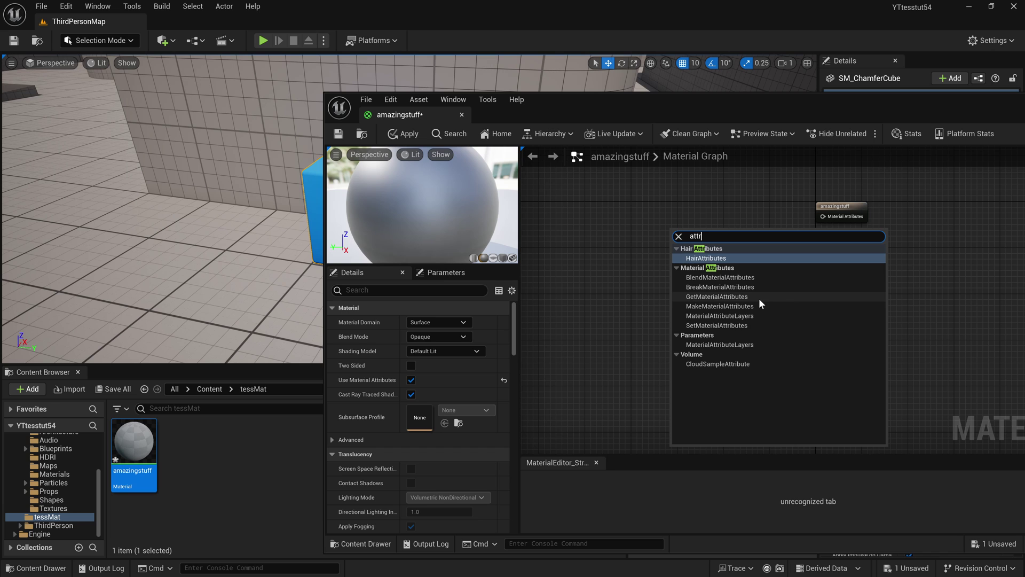
pyautogui.click(762, 306)
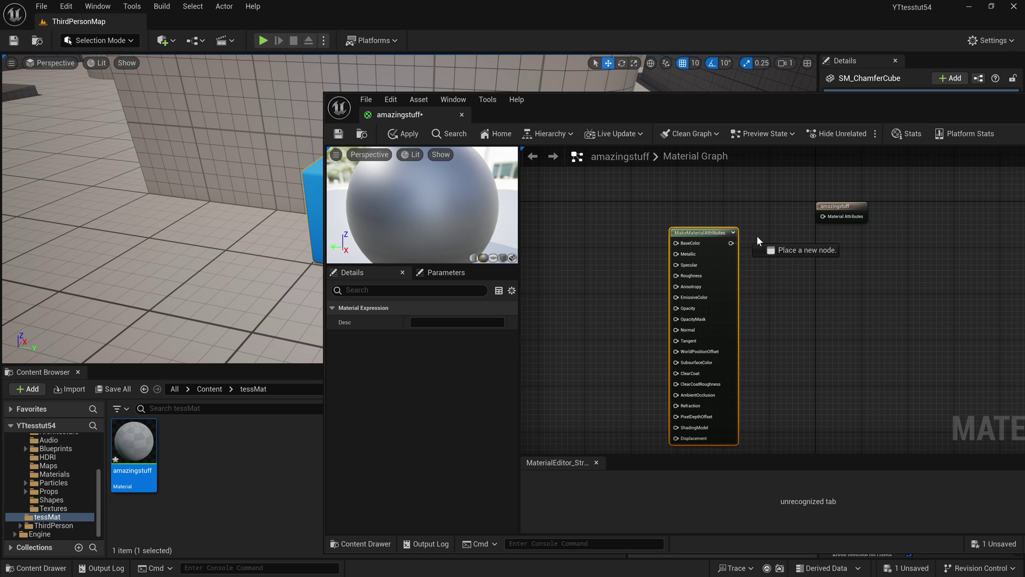
# Step: Connect the MakeMaterialAttributes output to the Material Attributes input of the amazingstuff node and place the two nodes side by side
pyautogui.moveTo(757, 237); pyautogui.dragTo(823, 217)
pyautogui.moveTo(705, 233); pyautogui.dragTo(771, 206)
pyautogui.click(602, 232)
pyautogui.moveTo(602, 233); pyautogui.dragTo(729, 236, button='right')
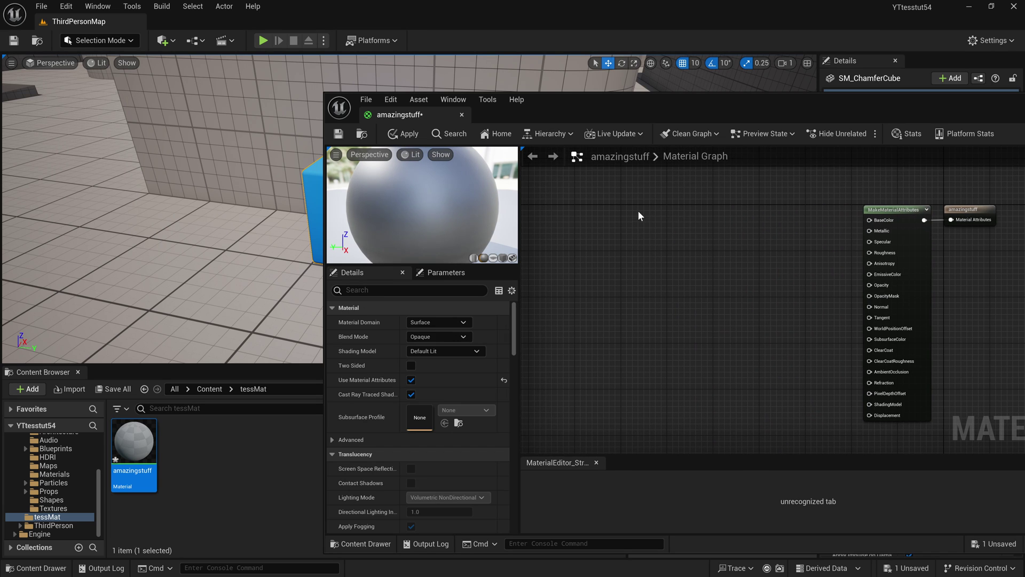
# Step: Add a vector parameter to the material graph and connect it to the BaseColor input of MakeMaterialAttributes
pyautogui.press('v')
pyautogui.click(639, 211)
pyautogui.moveTo(692, 232); pyautogui.dragTo(635, 198)
# Step: Add a scalar parameter below the vector parameter, connect it to Roughness, and set its default value to 0.288
pyautogui.click(611, 325)
pyautogui.press('s')
pyautogui.click(625, 308)
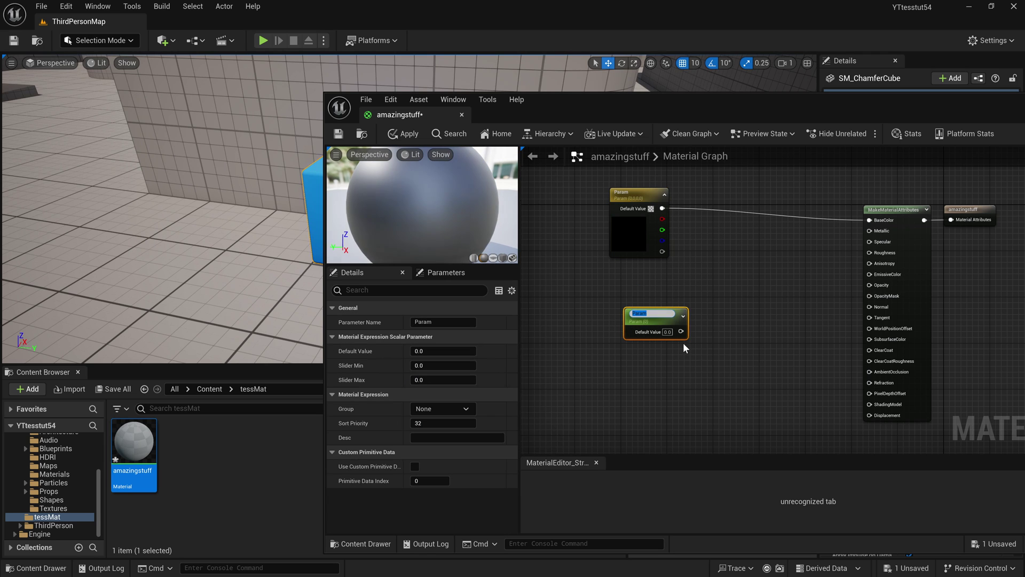
pyautogui.moveTo(681, 331); pyautogui.dragTo(871, 252)
pyautogui.moveTo(646, 320); pyautogui.dragTo(621, 273)
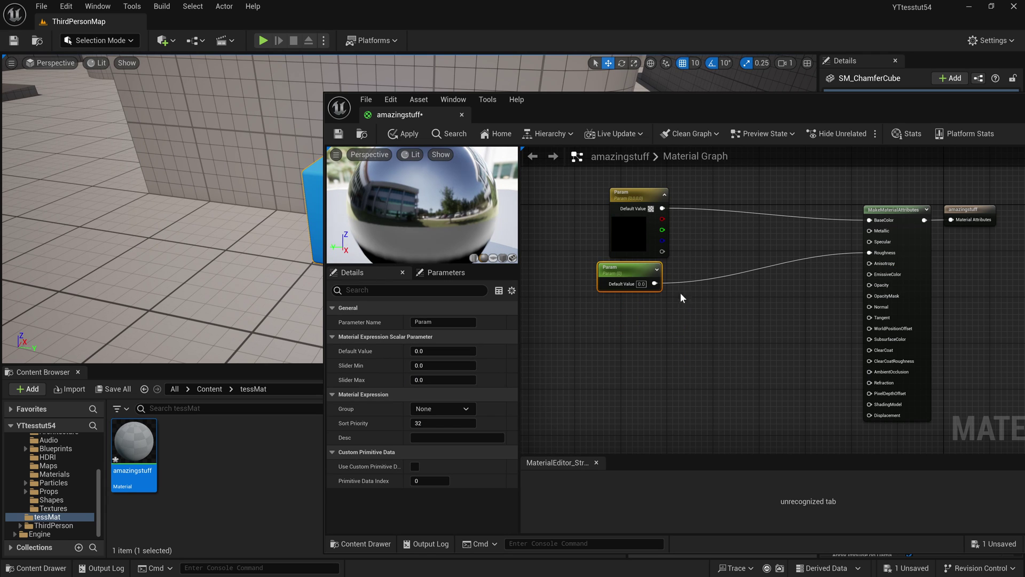
pyautogui.moveTo(427, 351); pyautogui.dragTo(454, 351)
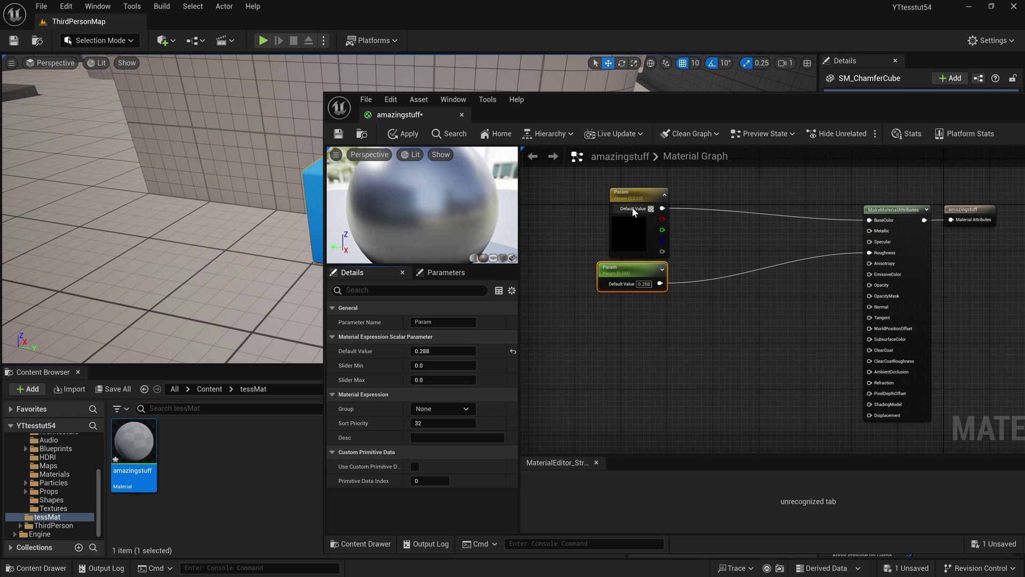
# Step: Set the vector parameter's default color to a grey of about 0.297 and save the amazingstuff material
pyautogui.click(632, 212)
pyautogui.click(459, 351)
pyautogui.click(624, 405)
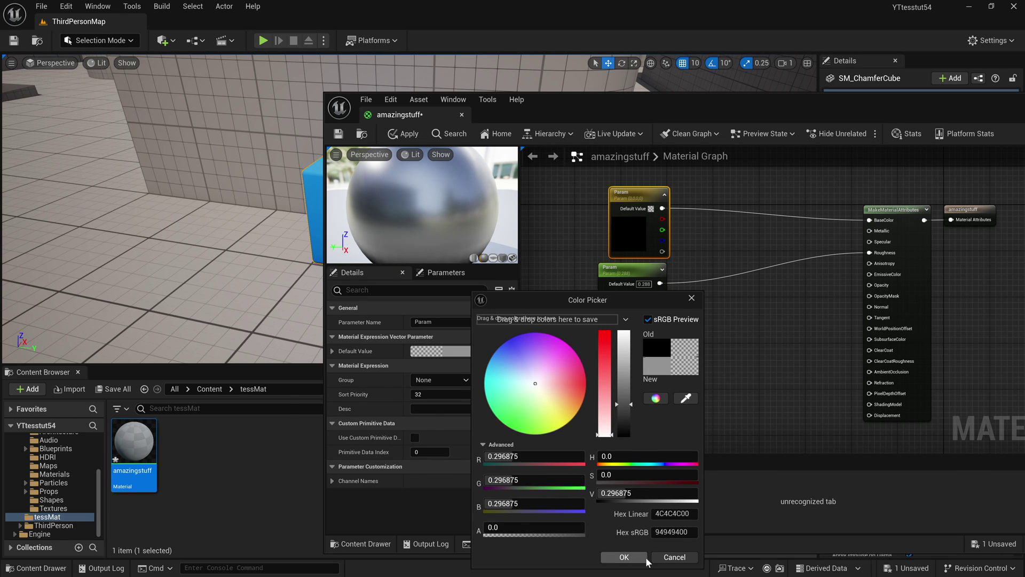
pyautogui.click(641, 556)
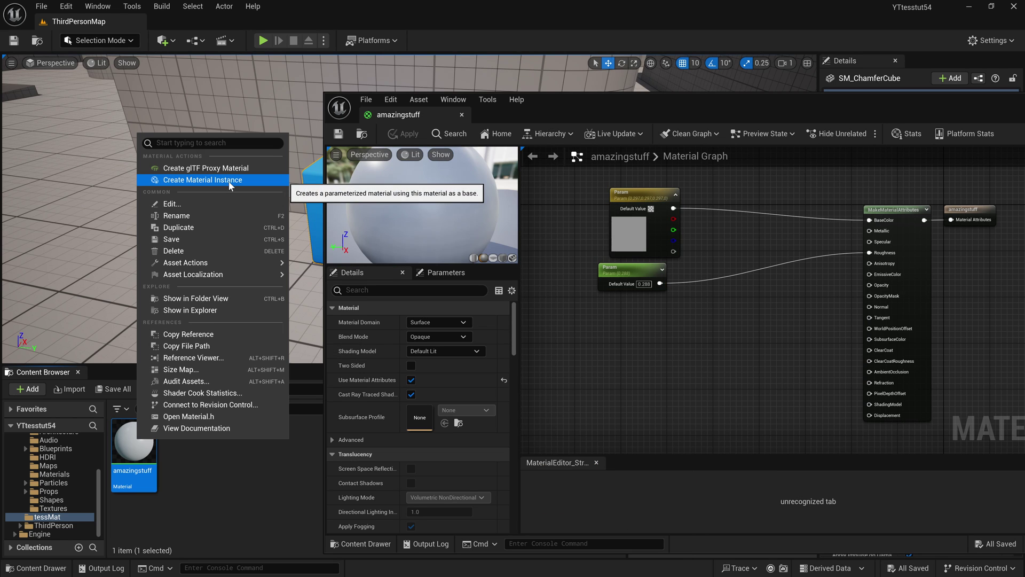
# Step: Create a material instance of amazingstuff and apply it to the SM_ChamferCube in the level
pyautogui.click(229, 181)
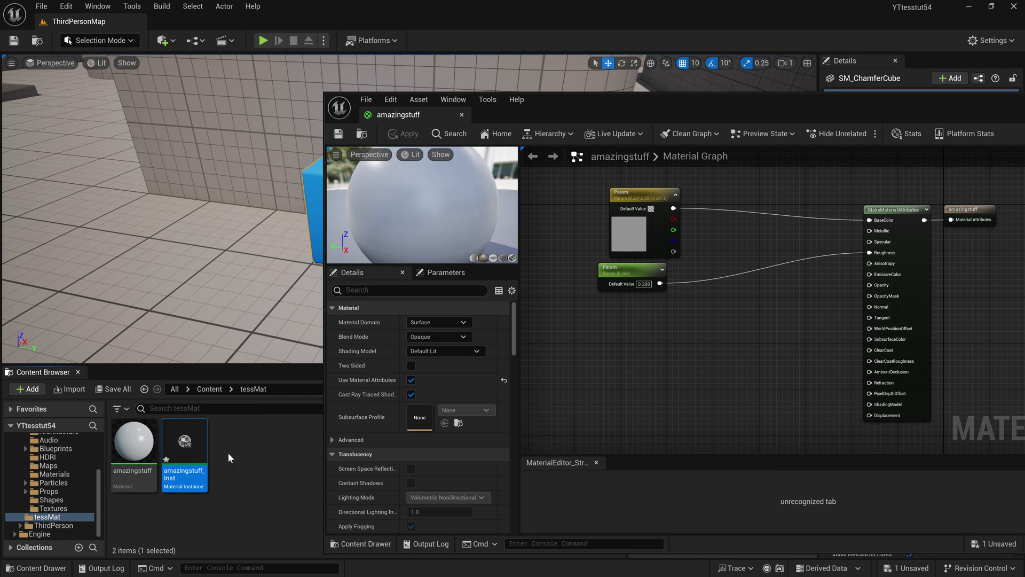
pyautogui.moveTo(495, 110); pyautogui.dragTo(720, 165)
pyautogui.moveTo(226, 414); pyautogui.dragTo(353, 232)
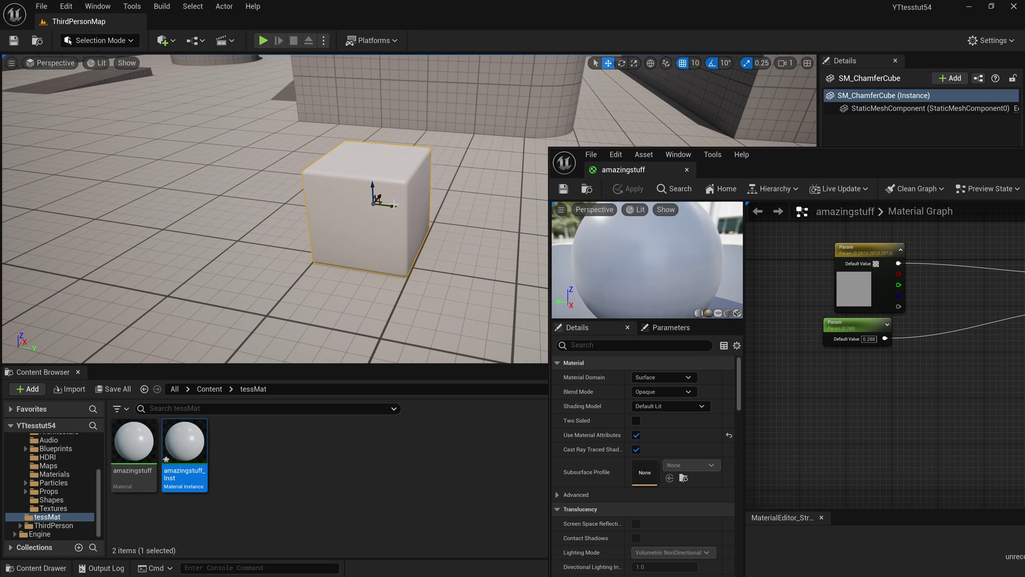
pyautogui.press('f')
pyautogui.keyDown('alt'); pyautogui.moveTo(433, 221); pyautogui.dragTo(373, 222); pyautogui.keyUp('alt')
pyautogui.scroll(-2, 433, 221)
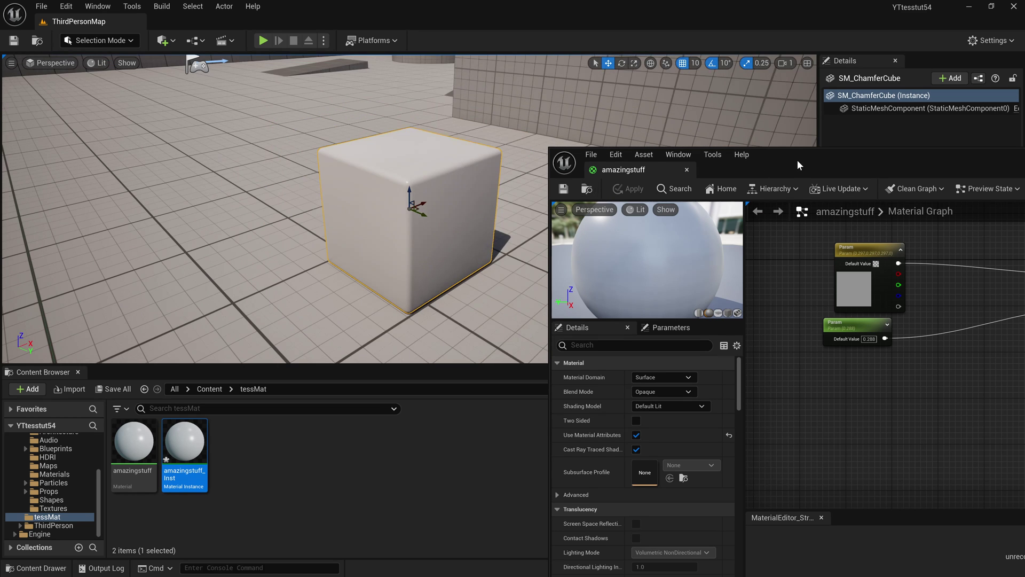
# Step: Open Quixel Bridge from the level editor and move the amazingstuff material window clear of its navigation
pyautogui.moveTo(797, 159); pyautogui.dragTo(604, 60)
pyautogui.moveTo(651, 311); pyautogui.dragTo(765, 377)
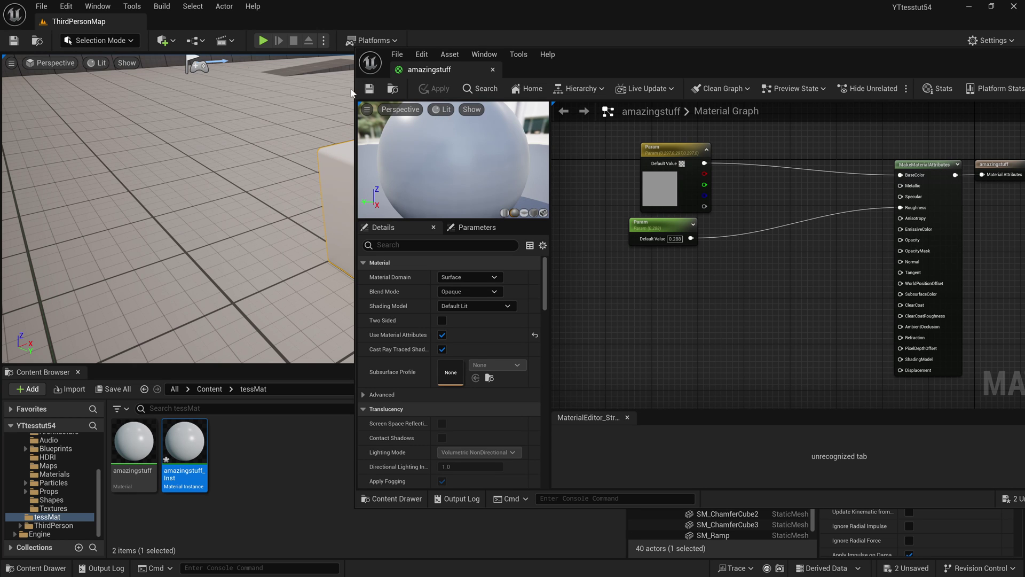
pyautogui.click(164, 43)
pyautogui.moveTo(235, 213)
pyautogui.click(199, 95)
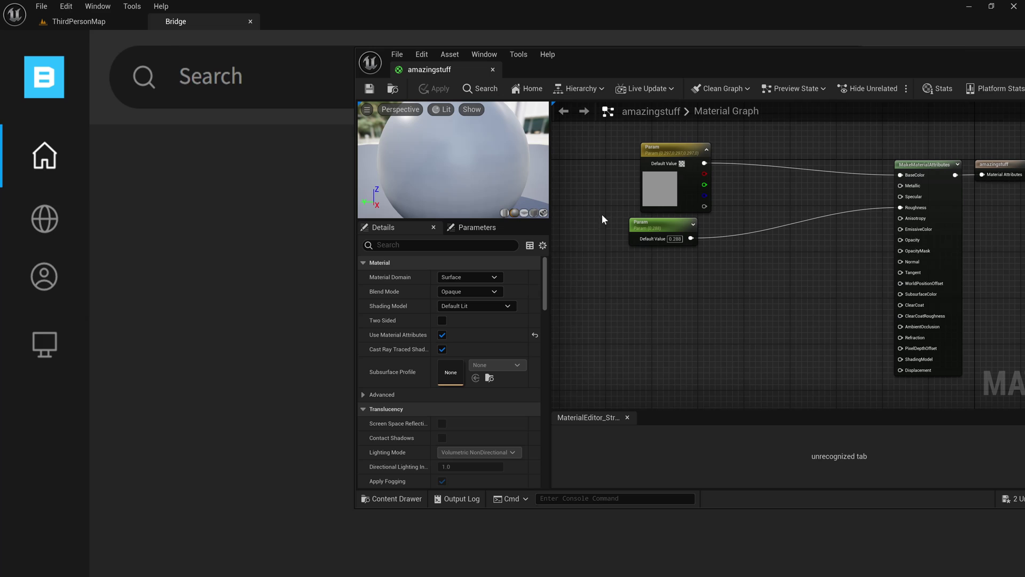
pyautogui.moveTo(626, 59); pyautogui.dragTo(365, 322)
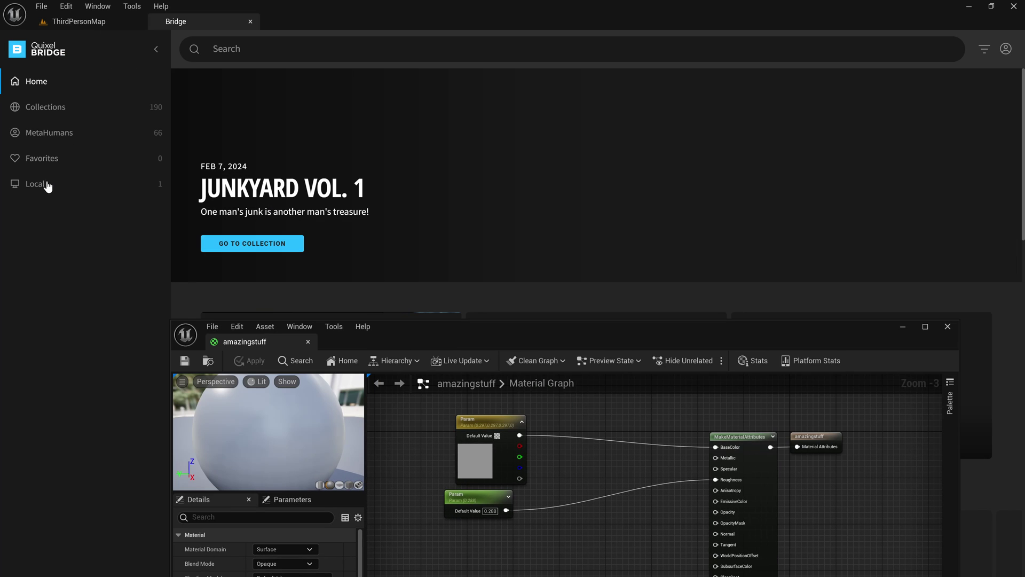
# Step: Add the locally stored Megascans surface Layered Rock Cliff to the project at High Quality
pyautogui.click(35, 183)
pyautogui.moveTo(581, 335); pyautogui.dragTo(337, 470)
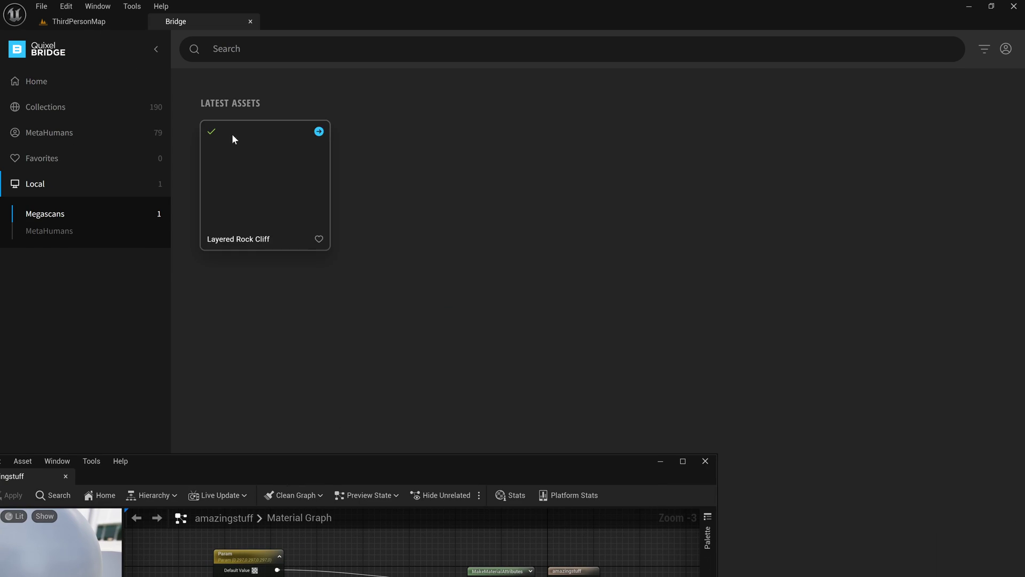
pyautogui.click(260, 173)
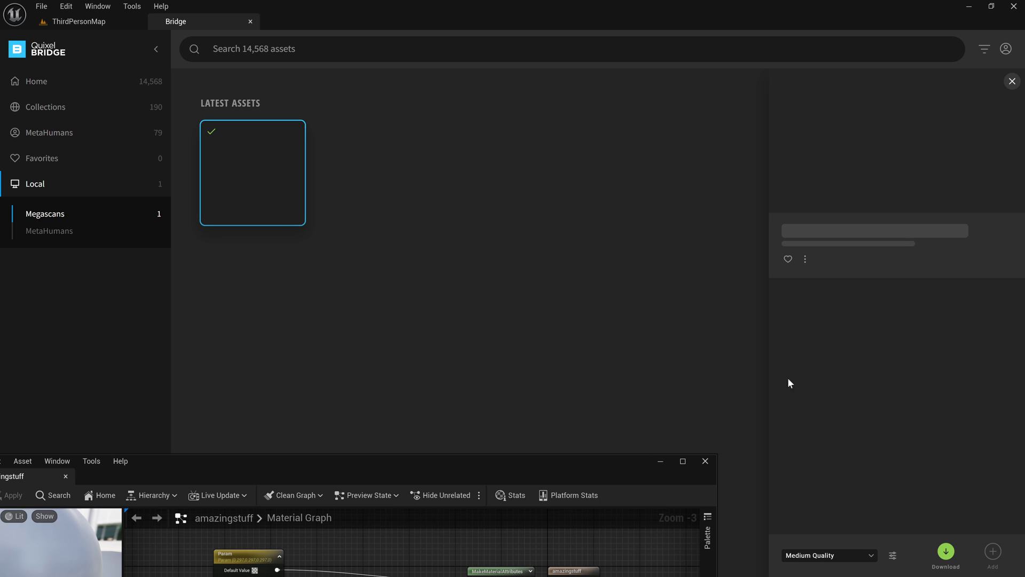
pyautogui.click(833, 557)
pyautogui.click(807, 520)
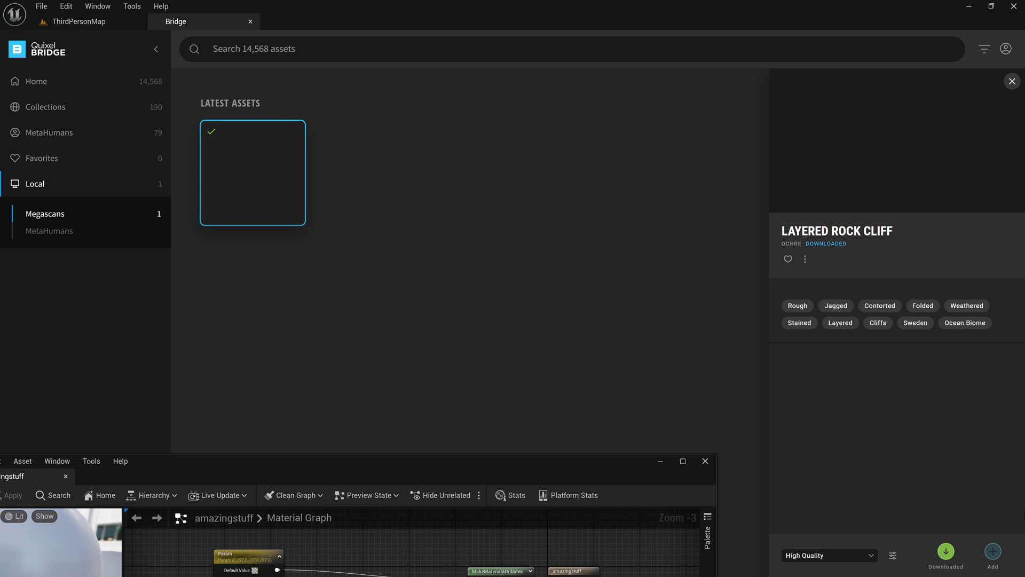
pyautogui.click(994, 557)
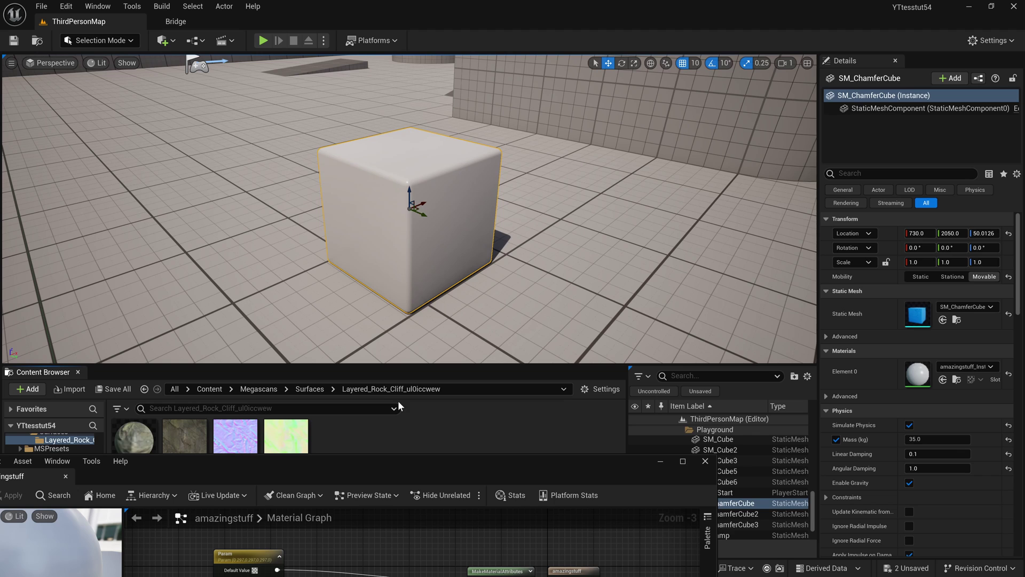
# Step: Place the amazingstuff window beside the imported rock textures and add a WorldAlignedTexture node below the parameters in its graph
pyautogui.moveTo(312, 479); pyautogui.dragTo(736, 162)
pyautogui.moveTo(649, 171); pyautogui.dragTo(581, 102)
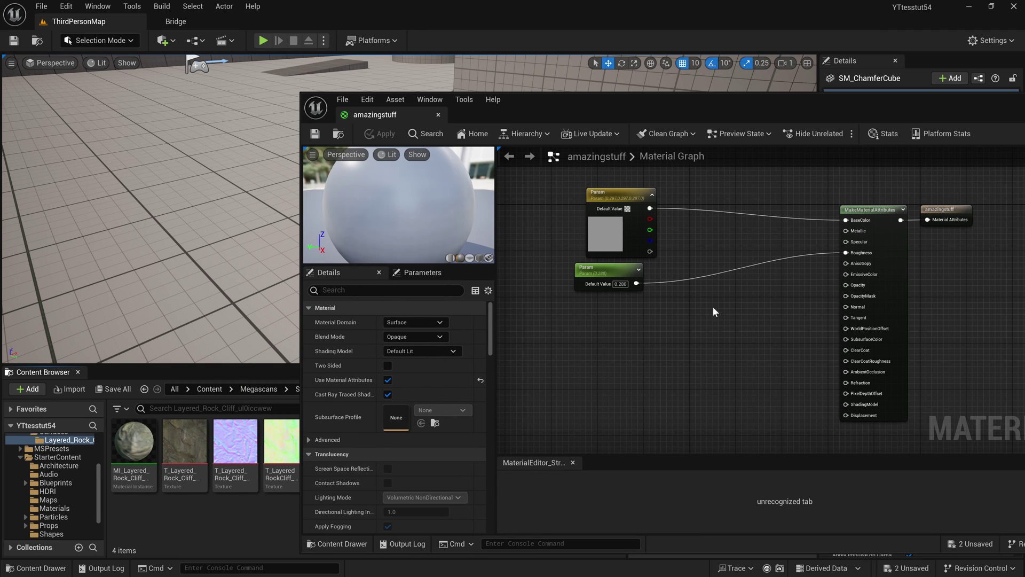
pyautogui.moveTo(603, 181); pyautogui.dragTo(603, 150, button='right')
pyautogui.moveTo(542, 97); pyautogui.dragTo(641, 96)
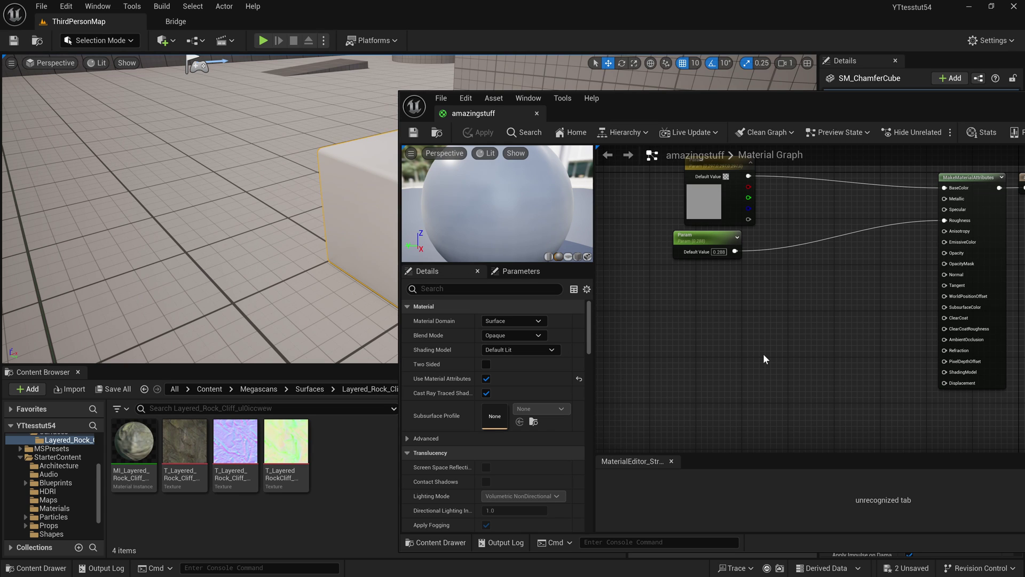
pyautogui.moveTo(705, 103); pyautogui.dragTo(681, 69)
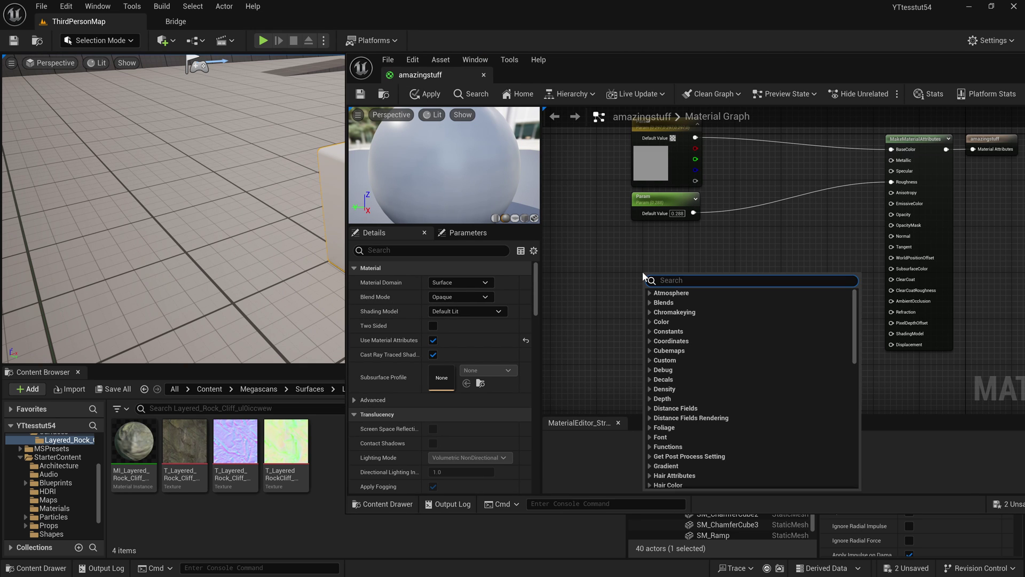
pyautogui.write('world')
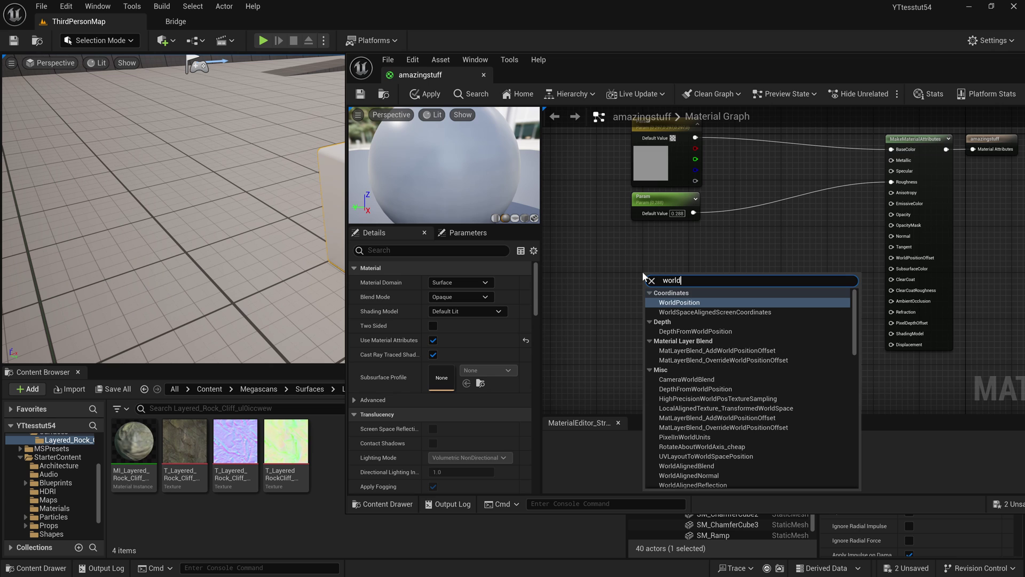
pyautogui.write('aligned')
pyautogui.click(736, 338)
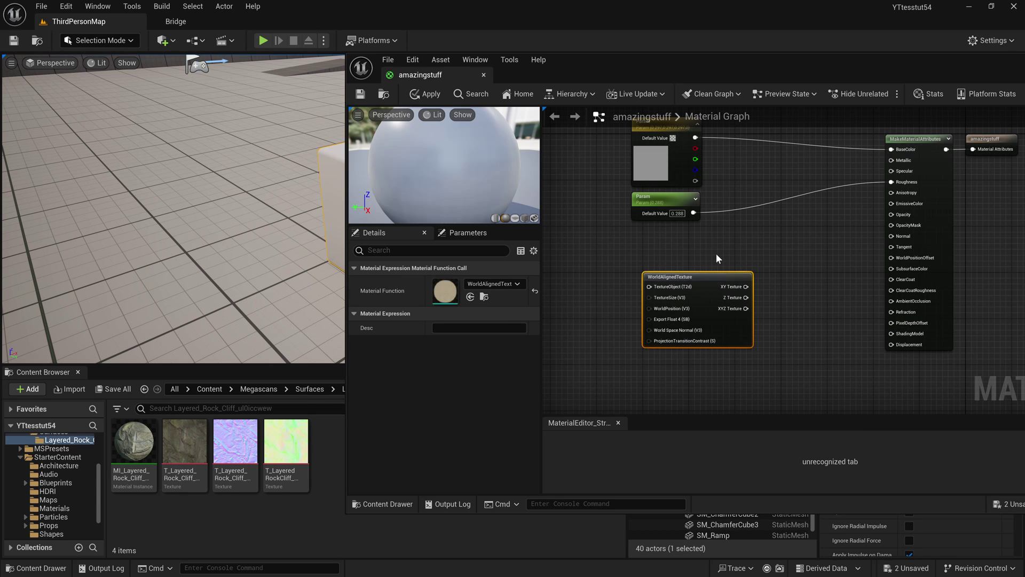
pyautogui.moveTo(675, 281); pyautogui.dragTo(727, 277)
pyautogui.moveTo(622, 274); pyautogui.dragTo(637, 297)
pyautogui.moveTo(184, 445); pyautogui.dragTo(596, 280)
pyautogui.moveTo(663, 294); pyautogui.dragTo(700, 282)
pyautogui.moveTo(679, 404); pyautogui.dragTo(679, 388, button='right')
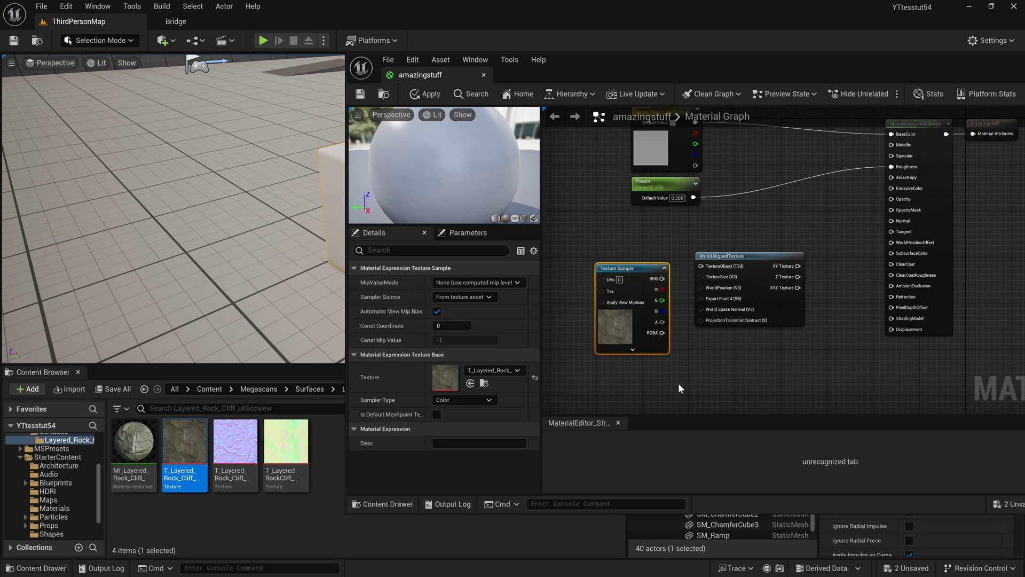
pyautogui.press('Delete')
# Step: Add a TextureObjectParameter named bc_tri with the Layered Rock Cliff color texture beside the WorldAlignedTexture node
pyautogui.scroll(1, 702, 267)
pyautogui.moveTo(623, 276)
pyautogui.mouseDown(button='right')
pyautogui.moveTo(666, 280)
pyautogui.moveTo(617, 261)
pyautogui.mouseUp(button='right')
pyautogui.rightClick(617, 262)
pyautogui.write('tex')
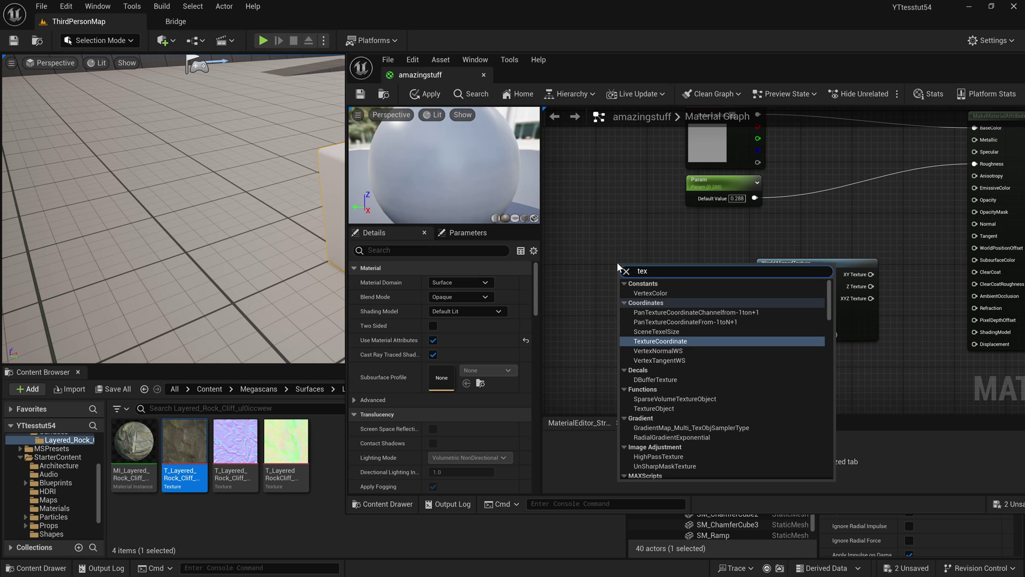
pyautogui.write('tureobj')
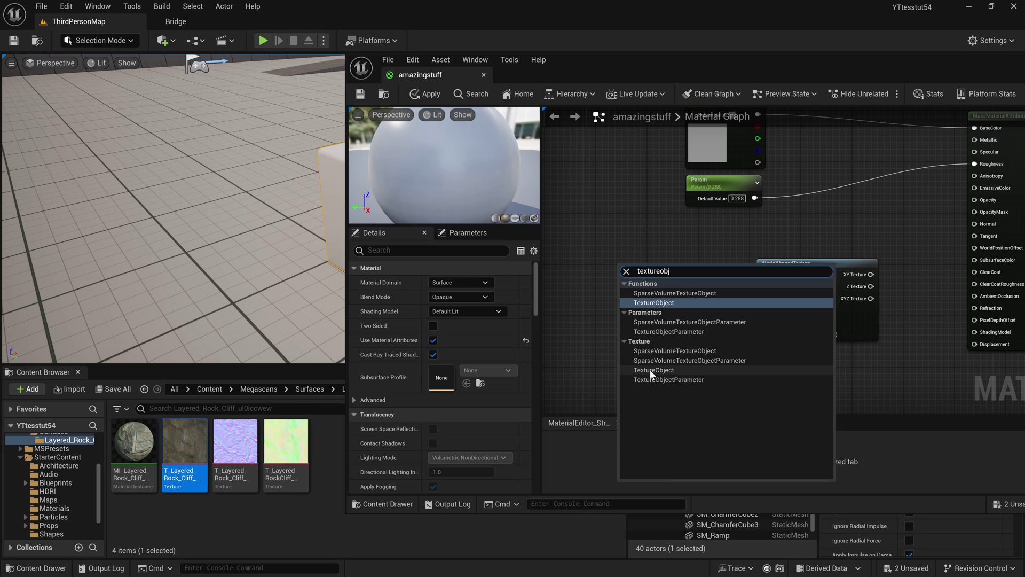
pyautogui.click(683, 380)
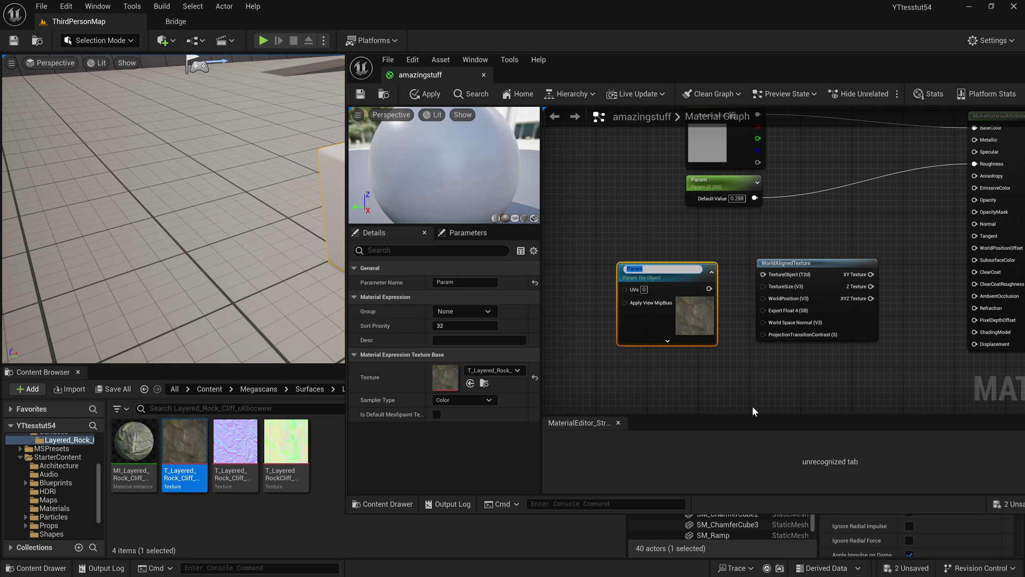
pyautogui.write('i')
pyautogui.press('Return')
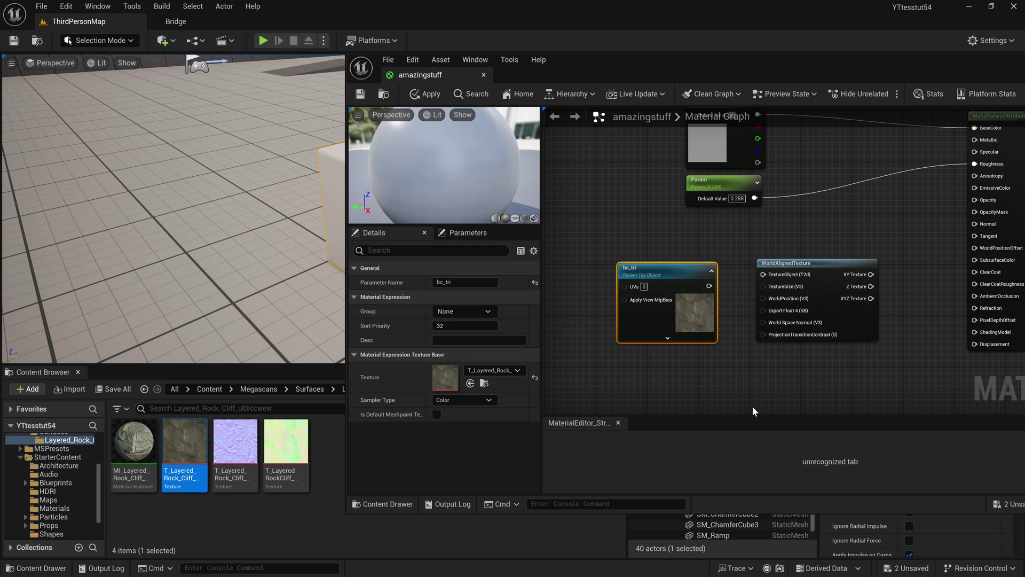
# Step: Connect bc_tri to TextureObject on WorldAlignedTexture, connect XYZ Texture to BaseColor, and save the material
pyautogui.moveTo(710, 287); pyautogui.dragTo(777, 274)
pyautogui.moveTo(882, 257); pyautogui.dragTo(826, 289, button='right')
pyautogui.moveTo(813, 331); pyautogui.dragTo(918, 160)
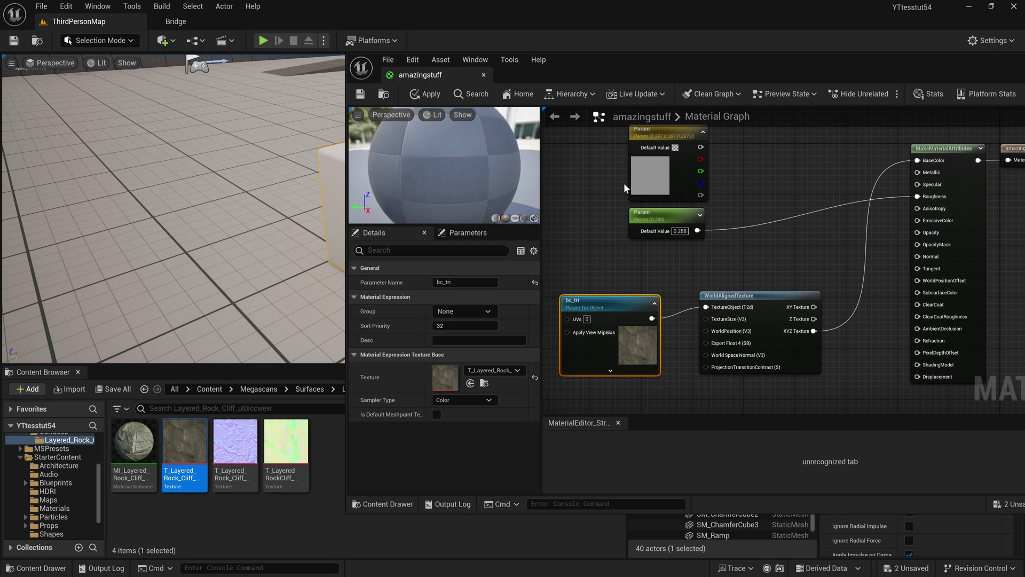
pyautogui.click(360, 94)
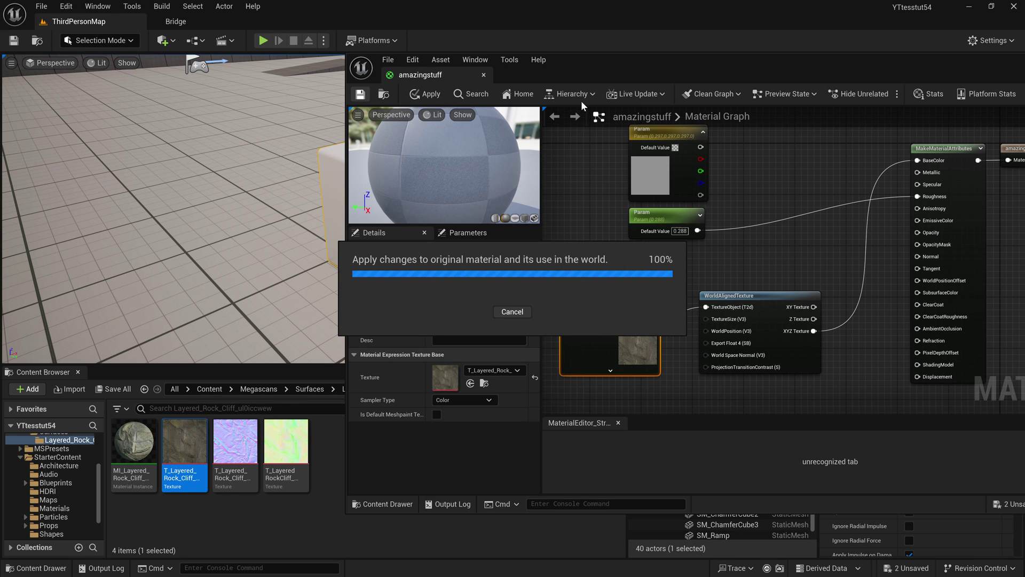
# Step: Uncover the level viewport and move the chamfer cube along the floor to about X 795, Y 2032 to check the world-aligned texture
pyautogui.moveTo(586, 70); pyautogui.dragTo(716, 295)
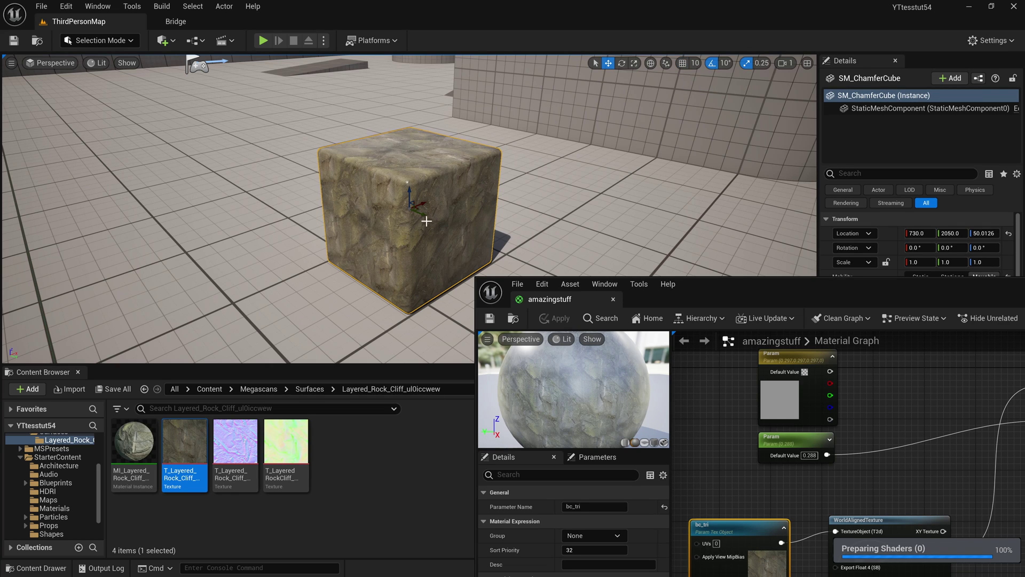
pyautogui.keyDown('shift'); pyautogui.moveTo(426, 220); pyautogui.dragTo(417, 175); pyautogui.keyUp('shift')
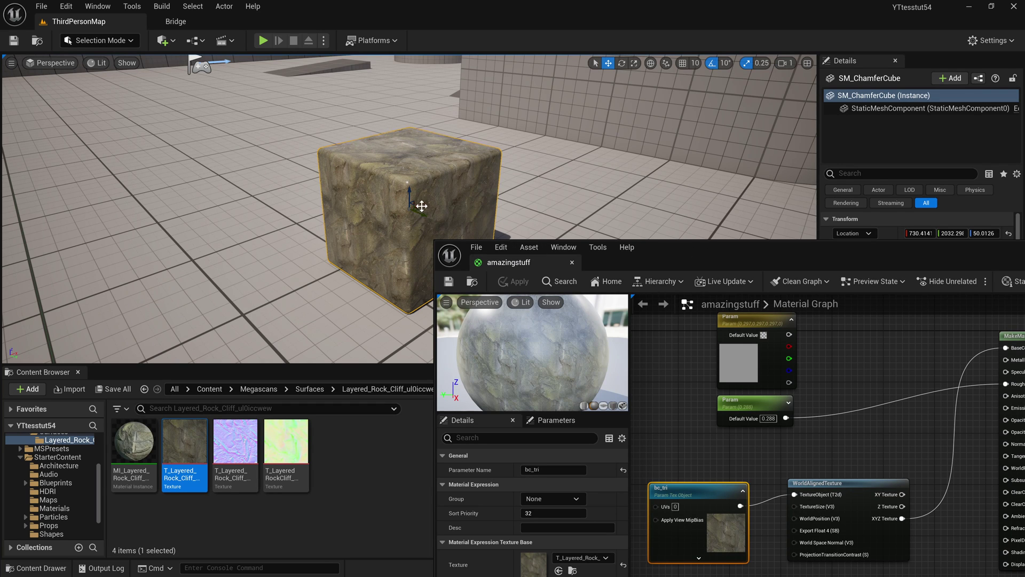
pyautogui.moveTo(422, 206); pyautogui.dragTo(467, 183)
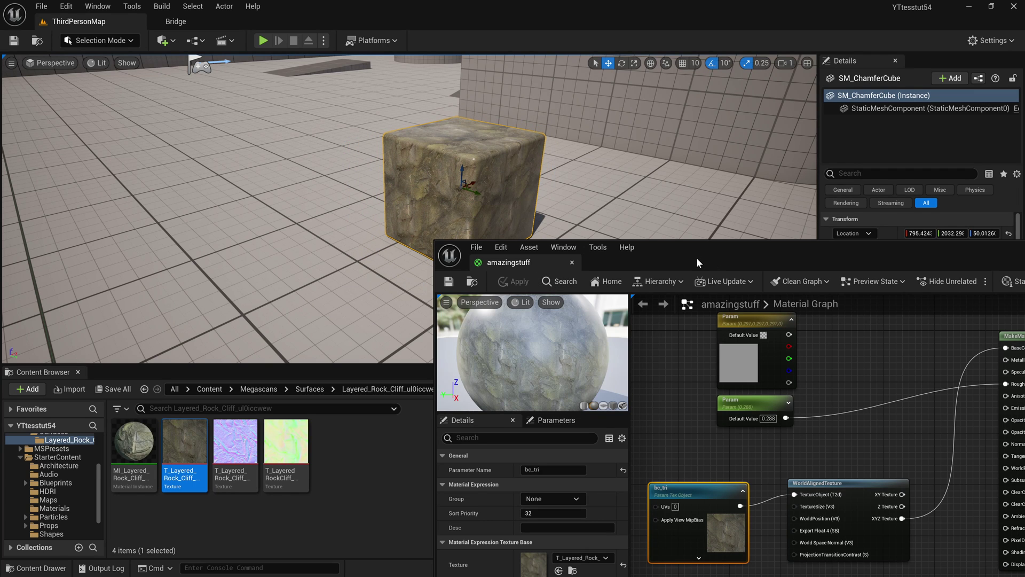
# Step: Return to the amazingstuff graph and delete the disconnected vector parameter
pyautogui.moveTo(696, 257); pyautogui.dragTo(605, 123)
pyautogui.click(607, 338)
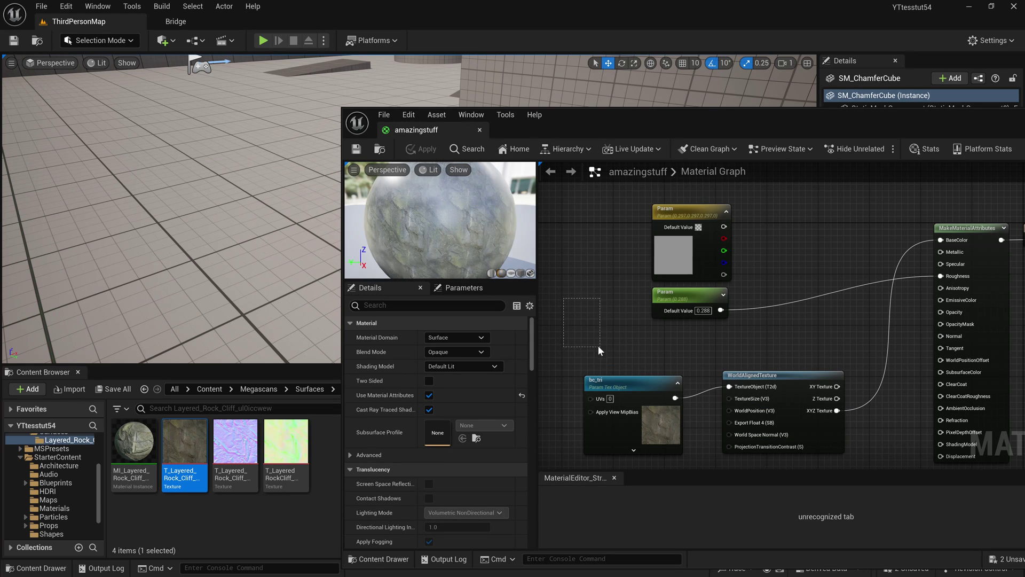
pyautogui.moveTo(600, 275); pyautogui.dragTo(779, 241)
pyautogui.press('Delete')
# Step: Arrange the bc_tri and WorldAlignedTexture nodes level with BaseColor and place the Roughness parameter below them
pyautogui.moveTo(599, 333); pyautogui.dragTo(829, 428)
pyautogui.moveTo(788, 374); pyautogui.dragTo(769, 201)
pyautogui.moveTo(675, 293); pyautogui.dragTo(668, 321)
pyautogui.click(676, 400)
pyautogui.moveTo(675, 400); pyautogui.dragTo(699, 377, button='right')
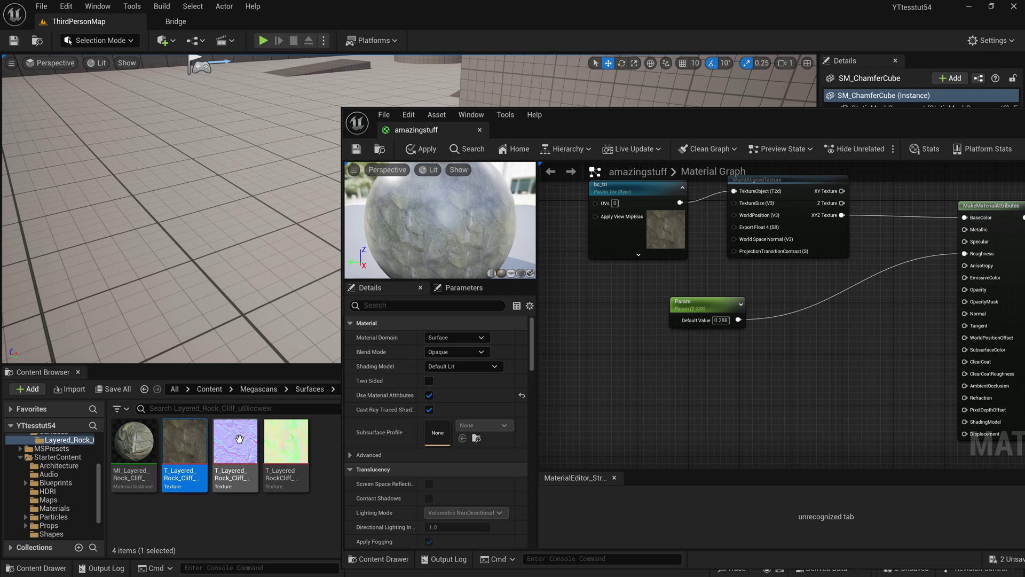
# Step: Add a WorldAlignedNormal node below the Roughness parameter and nudge the WorldAlignedTexture node slightly toward MakeMaterialAttributes
pyautogui.rightClick(641, 354)
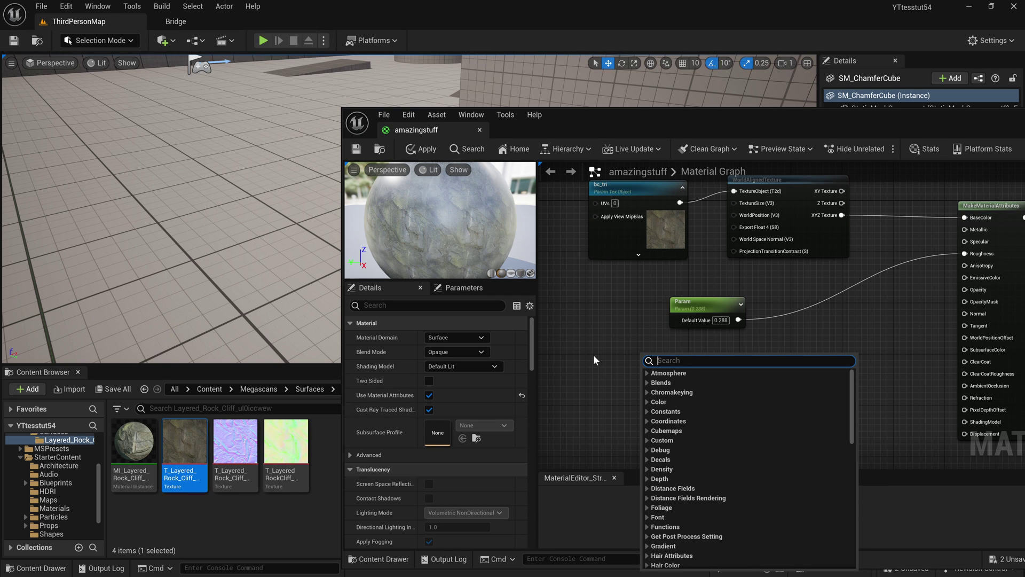
pyautogui.write('worldal')
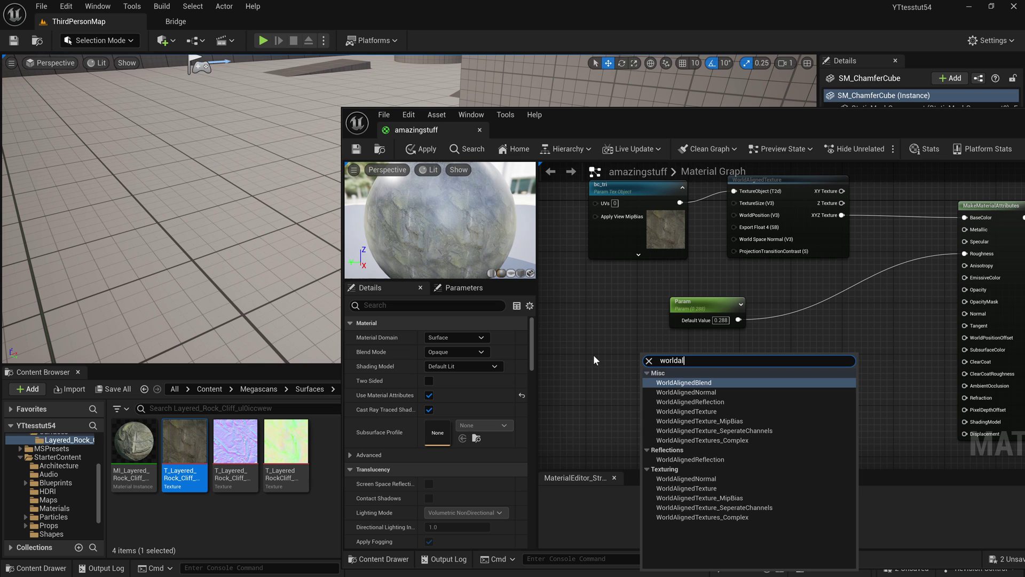
pyautogui.click(757, 393)
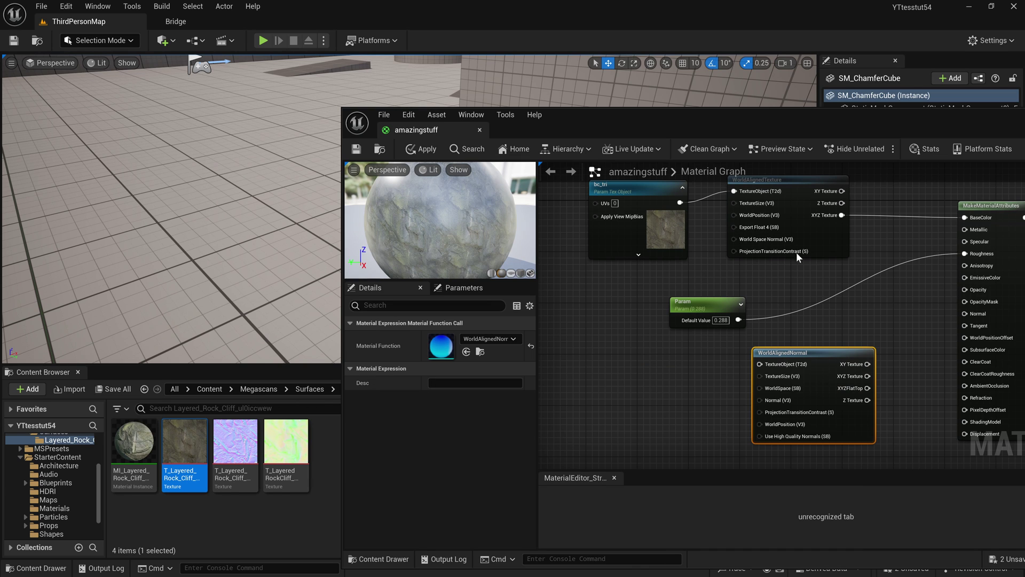
pyautogui.moveTo(766, 240); pyautogui.dragTo(765, 255, button='right')
pyautogui.moveTo(802, 198); pyautogui.dragTo(815, 200)
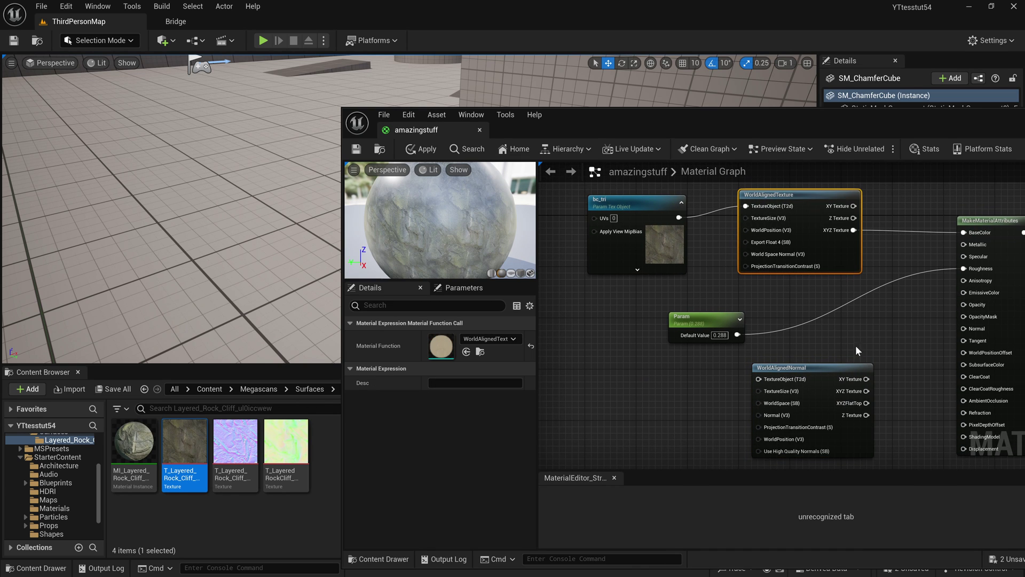
pyautogui.moveTo(667, 393); pyautogui.dragTo(967, 411)
pyautogui.moveTo(560, 387); pyautogui.dragTo(537, 342, button='right')
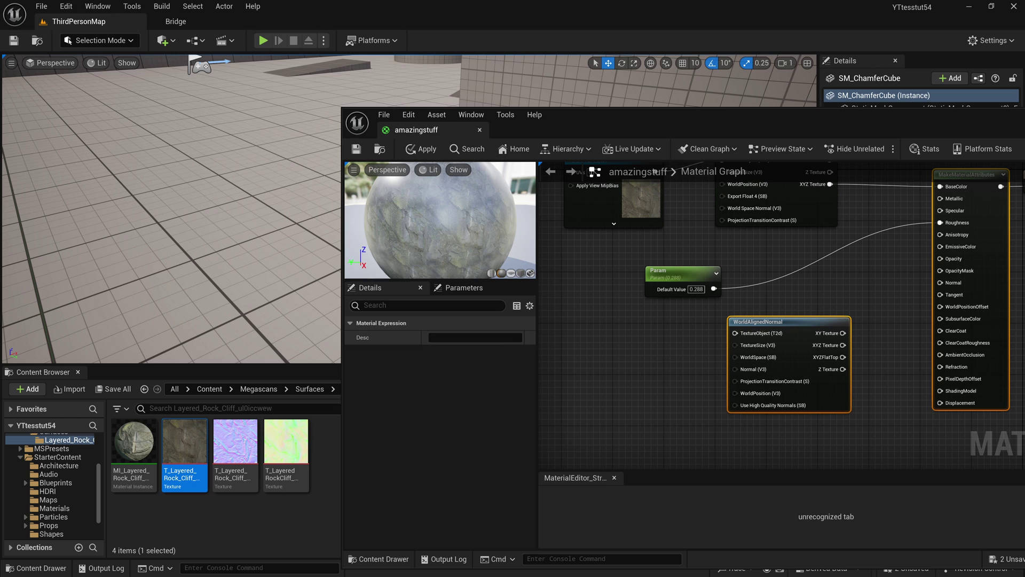
pyautogui.click(841, 394)
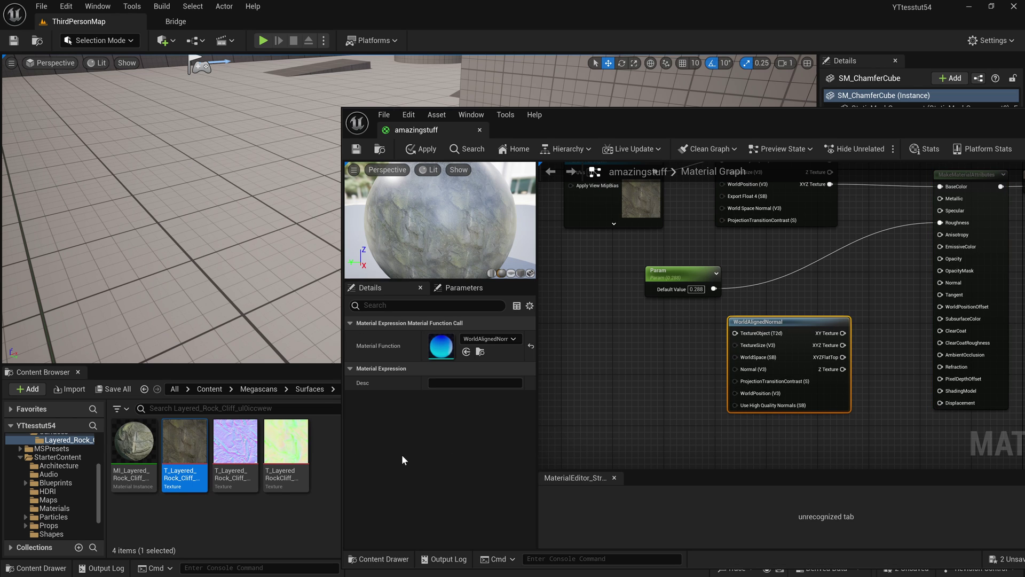
# Step: Add a TextureObjectParameter beside WorldAlignedNormal and assign it the Layered Rock Cliff normal texture
pyautogui.moveTo(594, 366); pyautogui.dragTo(646, 380, button='right')
pyautogui.click(639, 351)
pyautogui.rightClick(629, 353)
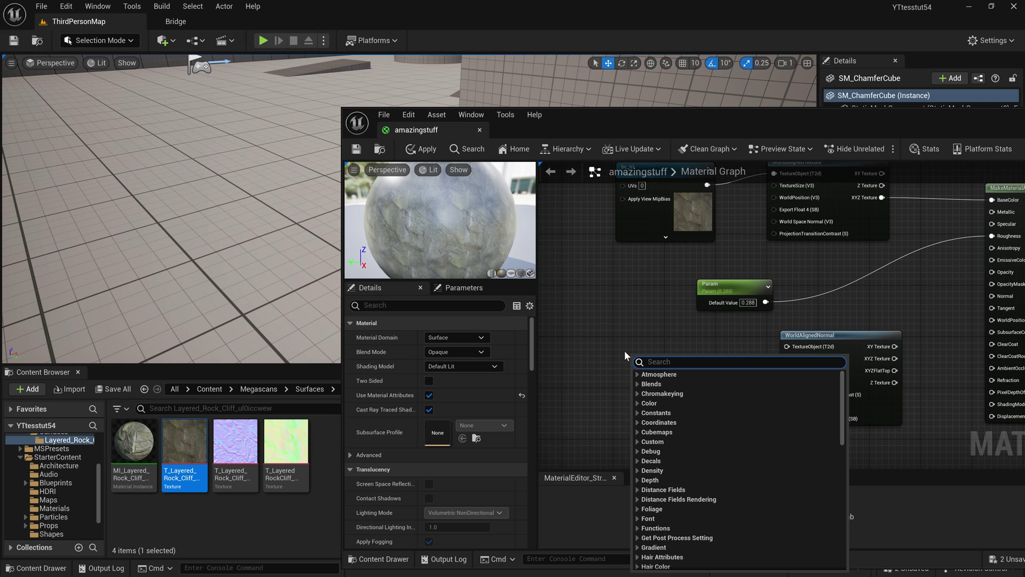
pyautogui.write('textureobj')
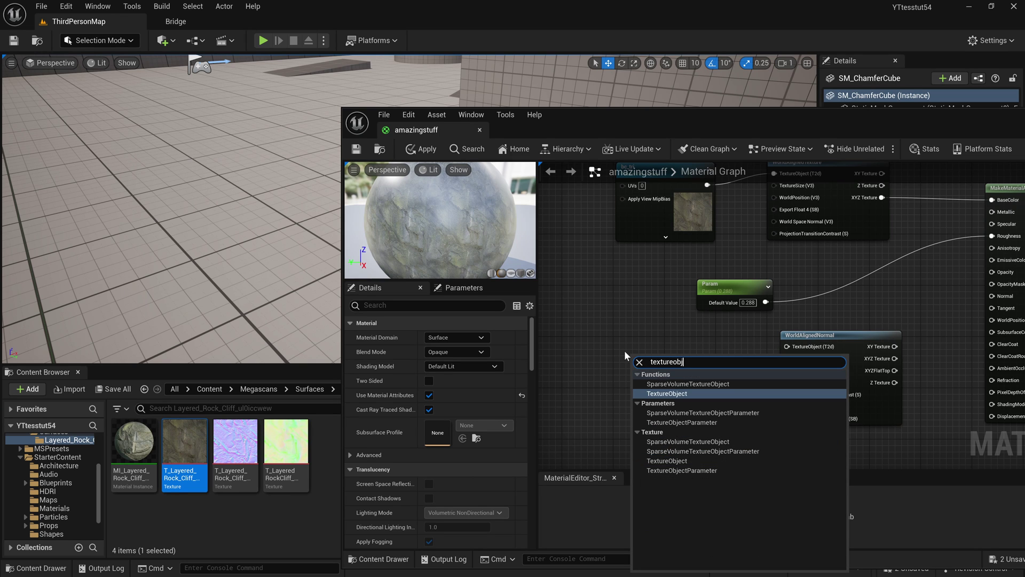
pyautogui.click(732, 470)
pyautogui.moveTo(721, 380); pyautogui.dragTo(677, 336)
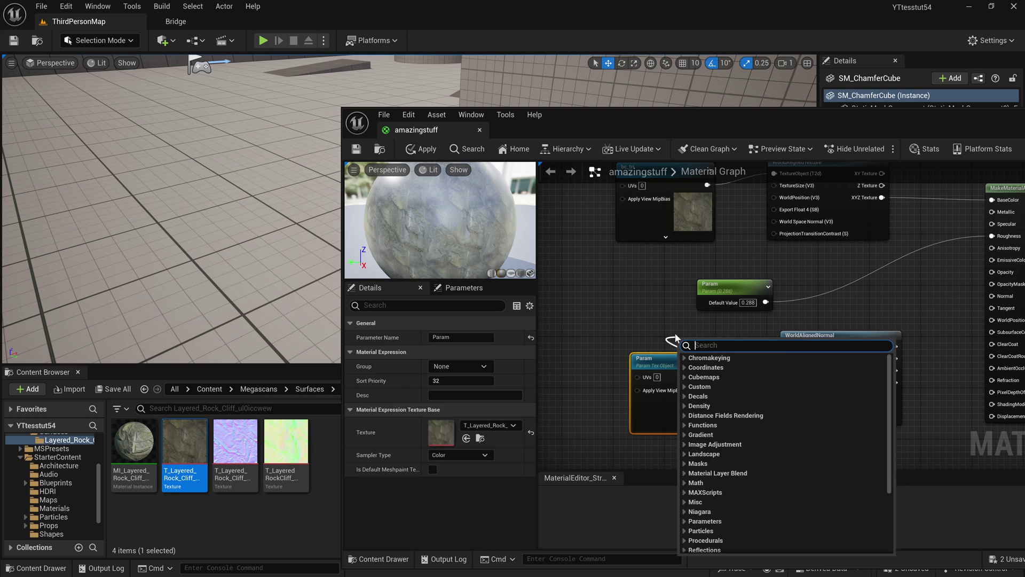
pyautogui.click(675, 332)
pyautogui.click(666, 392)
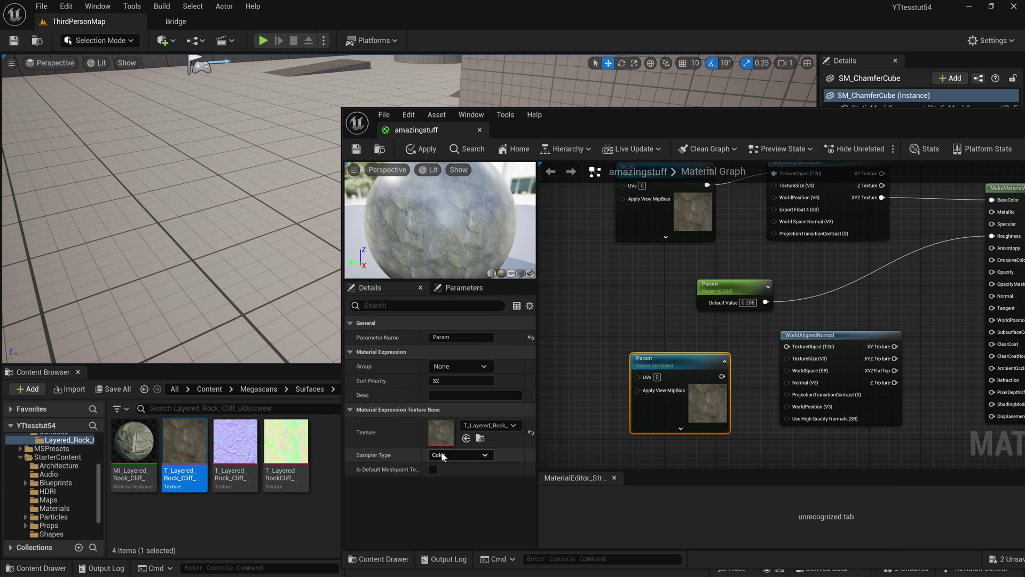
pyautogui.moveTo(235, 449); pyautogui.dragTo(429, 430)
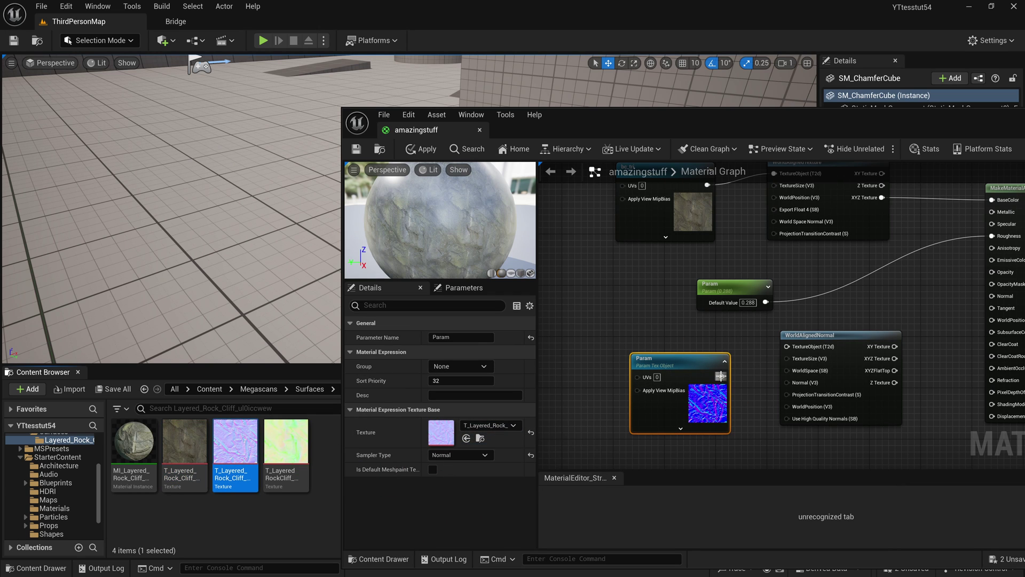
# Step: Connect the normal texture parameter to TextureObject on WorldAlignedNormal, and its XYZ Texture output to Normal on MakeMaterialAttributes
pyautogui.moveTo(722, 376); pyautogui.dragTo(796, 348)
pyautogui.moveTo(915, 299); pyautogui.dragTo(762, 304, button='right')
pyautogui.moveTo(779, 370); pyautogui.dragTo(799, 388, button='right')
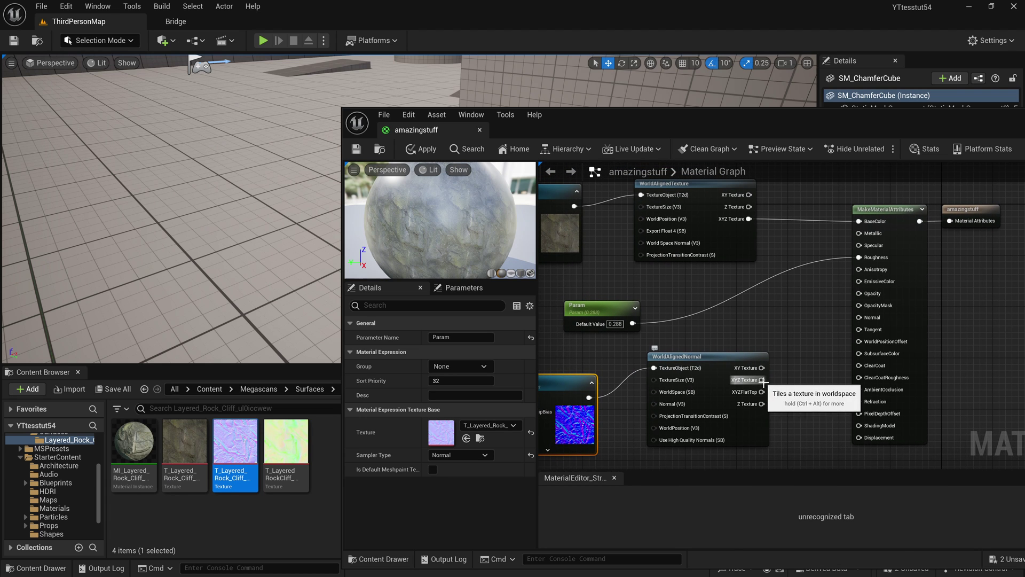
pyautogui.moveTo(762, 380); pyautogui.dragTo(862, 319)
pyautogui.moveTo(739, 325); pyautogui.dragTo(845, 274, button='right')
# Step: Uncover the level viewport, save the material and view the normals on the chamfer cube
pyautogui.click(605, 256)
pyautogui.moveTo(588, 128); pyautogui.dragTo(825, 154)
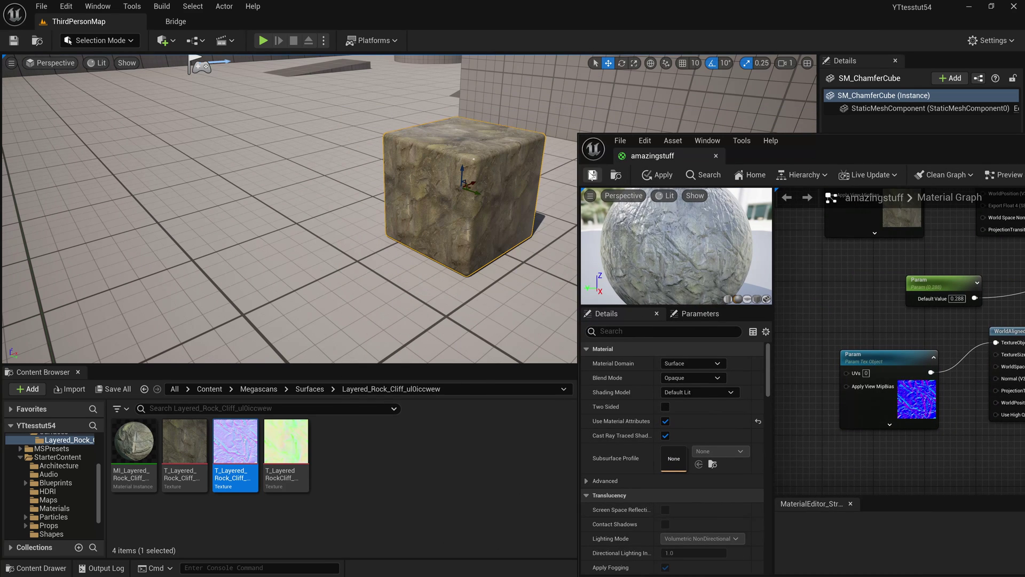
pyautogui.click(592, 175)
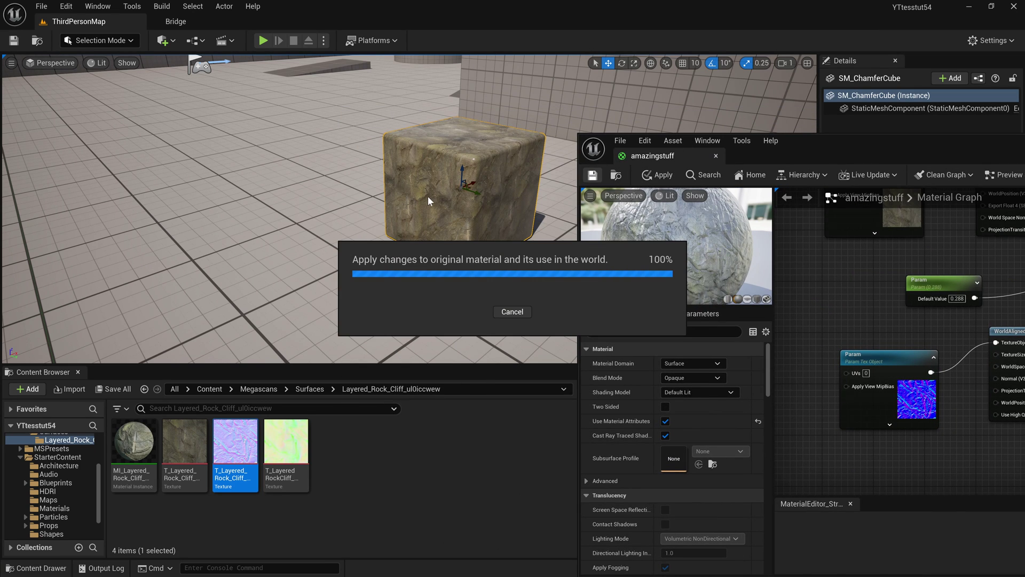
pyautogui.moveTo(492, 203); pyautogui.dragTo(534, 189, button='right')
pyautogui.scroll(-2, 491, 203)
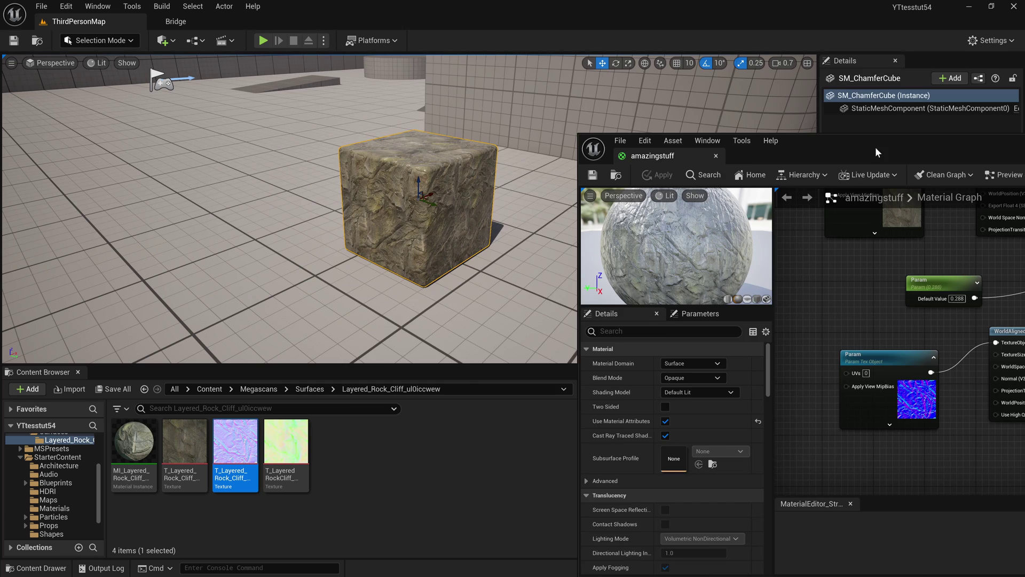
# Step: Add a StaticBoolParameter named world_space under the normal texture parameter and connect it to WorldSpace on WorldAlignedNormal
pyautogui.moveTo(871, 152); pyautogui.dragTo(728, 96)
pyautogui.moveTo(703, 243); pyautogui.dragTo(721, 246, button='right')
pyautogui.moveTo(769, 305); pyautogui.dragTo(763, 282)
pyautogui.click(766, 394)
pyautogui.moveTo(880, 402); pyautogui.dragTo(847, 379, button='right')
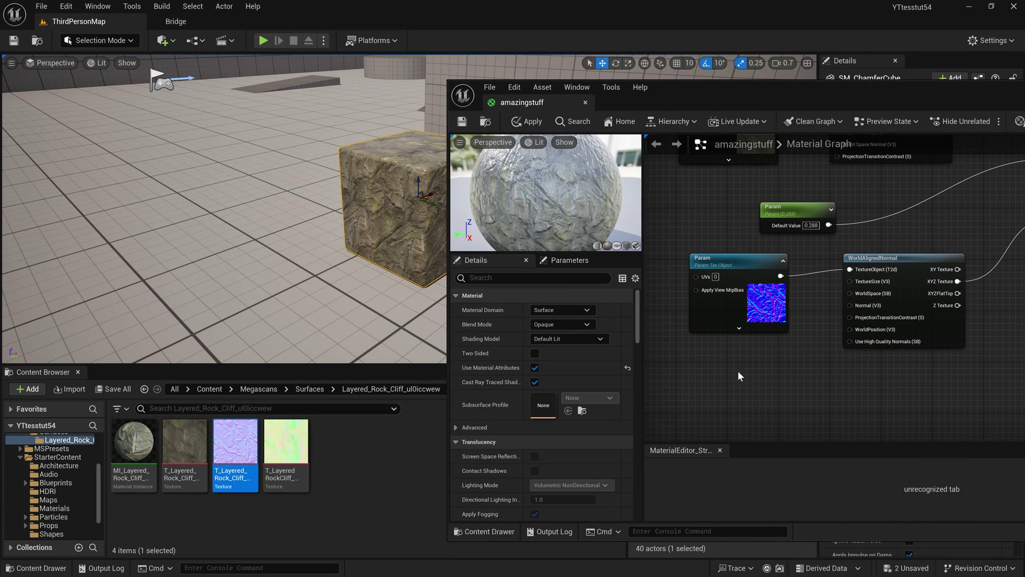
pyautogui.rightClick(707, 366)
pyautogui.write('bool')
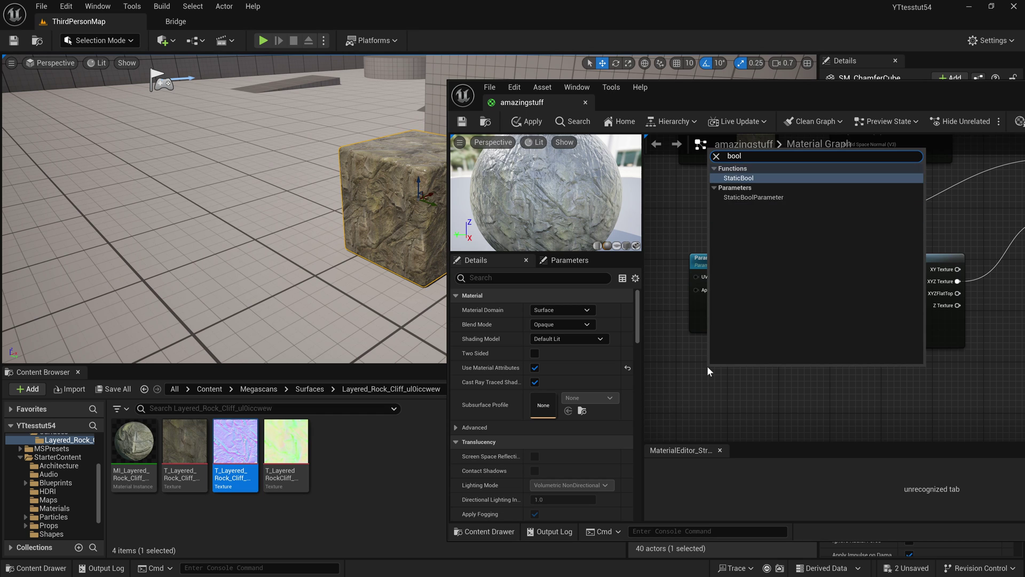
pyautogui.click(748, 197)
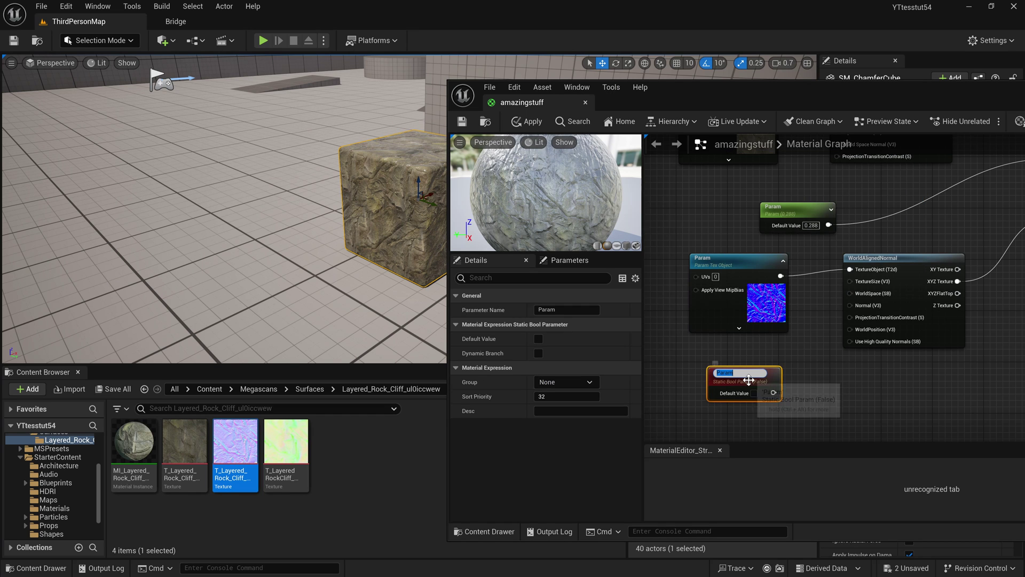
pyautogui.write('world_space')
pyautogui.press('Return')
pyautogui.moveTo(774, 390); pyautogui.dragTo(876, 293)
pyautogui.moveTo(738, 398); pyautogui.dragTo(738, 371, button='right')
# Step: Set the world_space parameter's default value to true, save the material and check the cube
pyautogui.click(538, 339)
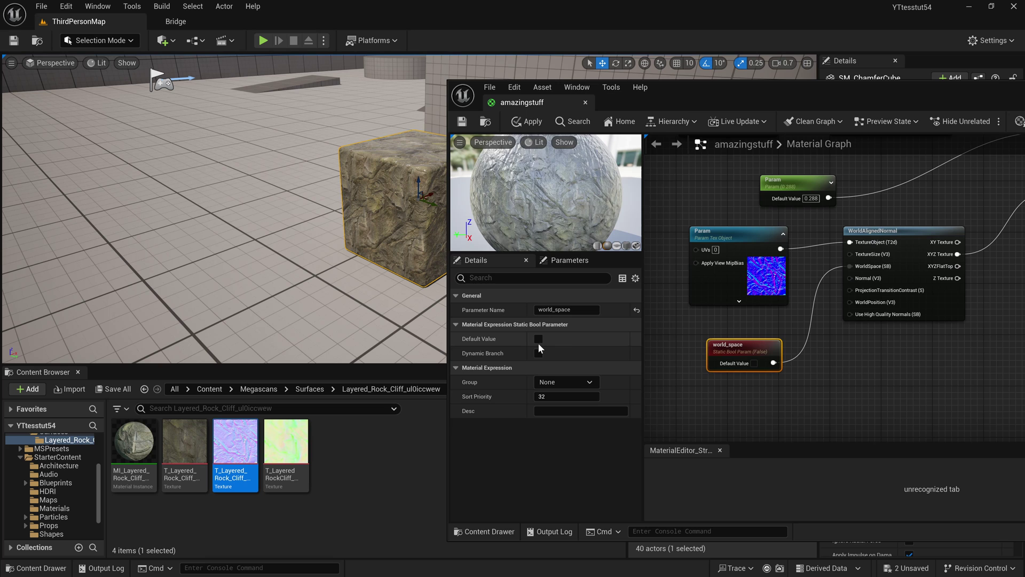
pyautogui.click(726, 386)
pyautogui.click(462, 121)
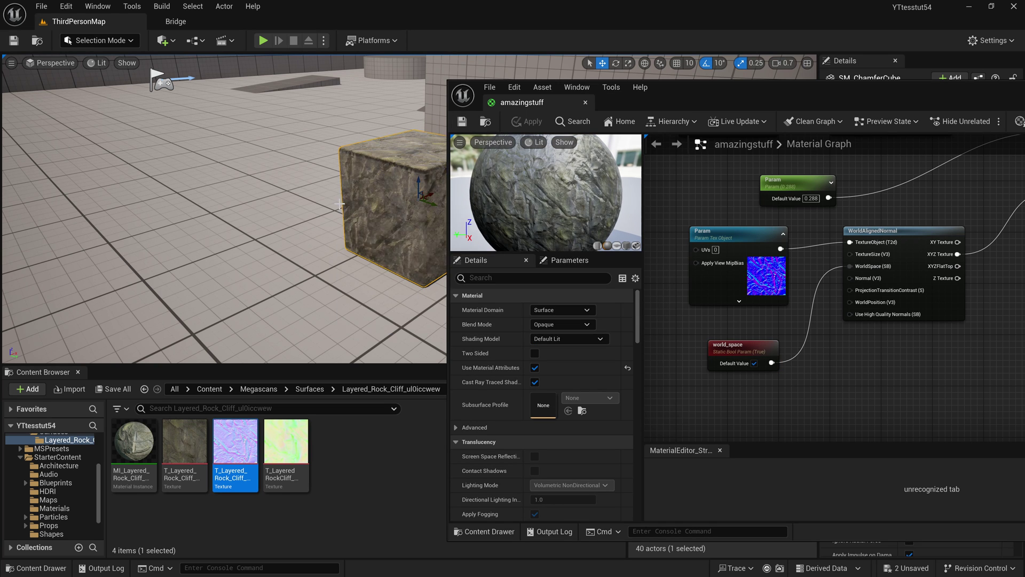
pyautogui.moveTo(361, 214); pyautogui.dragTo(389, 212, button='right')
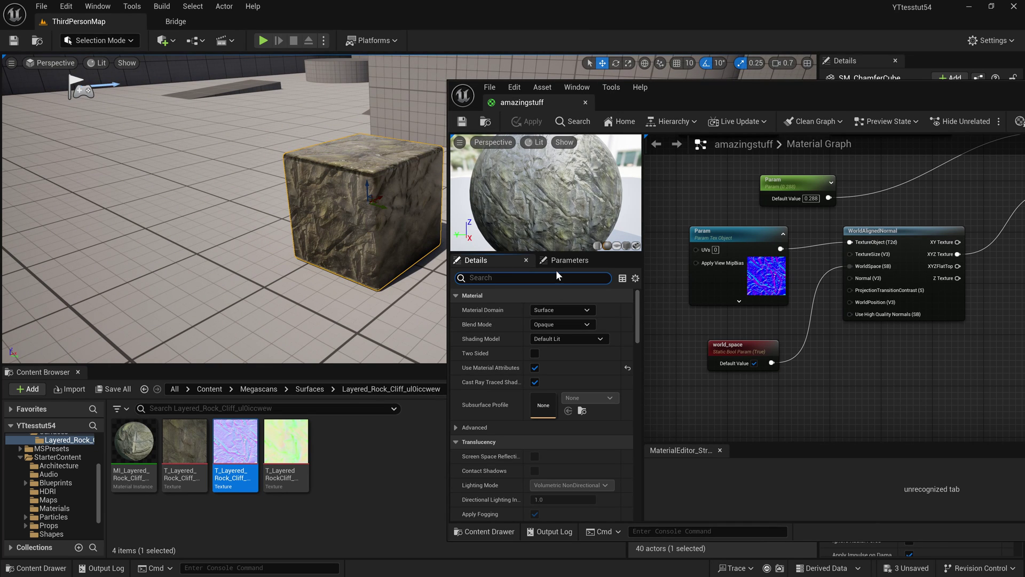
pyautogui.write('norm')
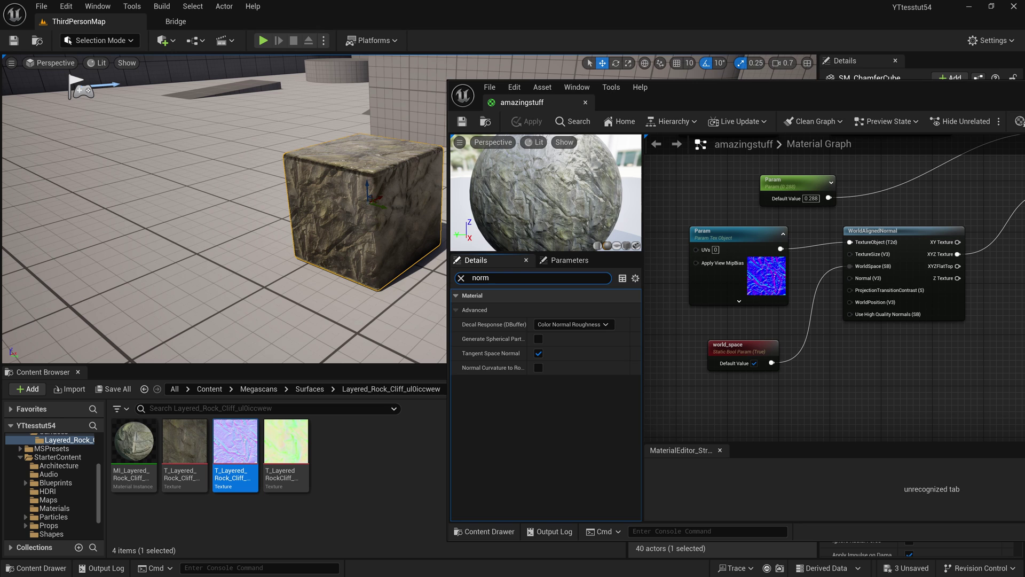
pyautogui.click(690, 330)
pyautogui.click(461, 278)
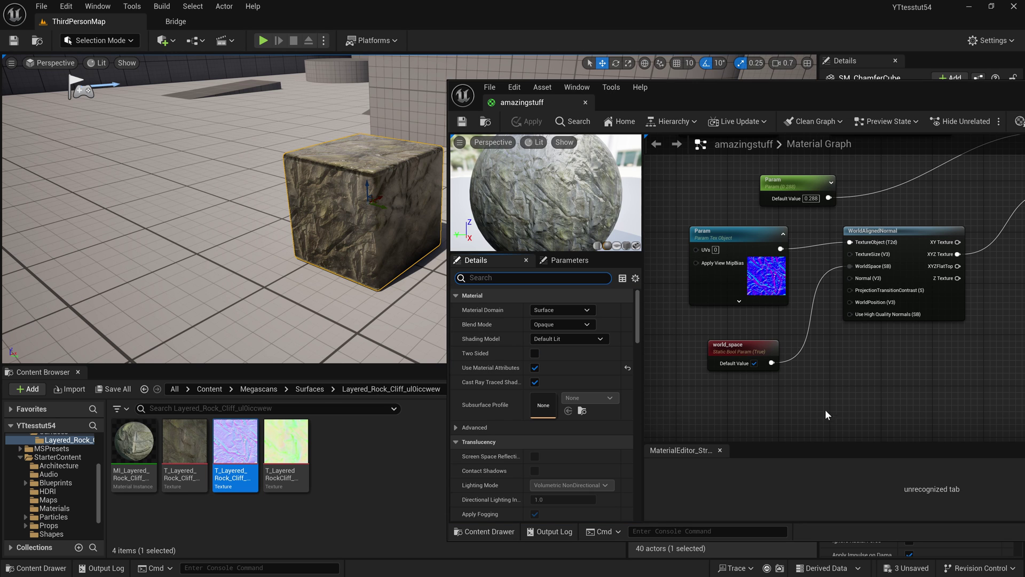
pyautogui.moveTo(928, 377); pyautogui.dragTo(829, 432, button='right')
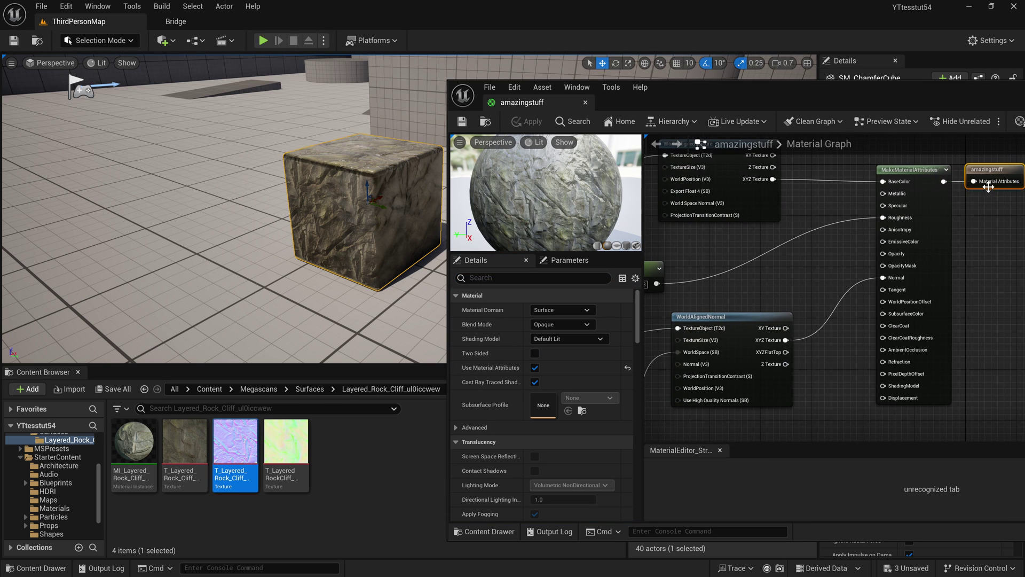
pyautogui.moveTo(999, 240); pyautogui.dragTo(965, 241, button='right')
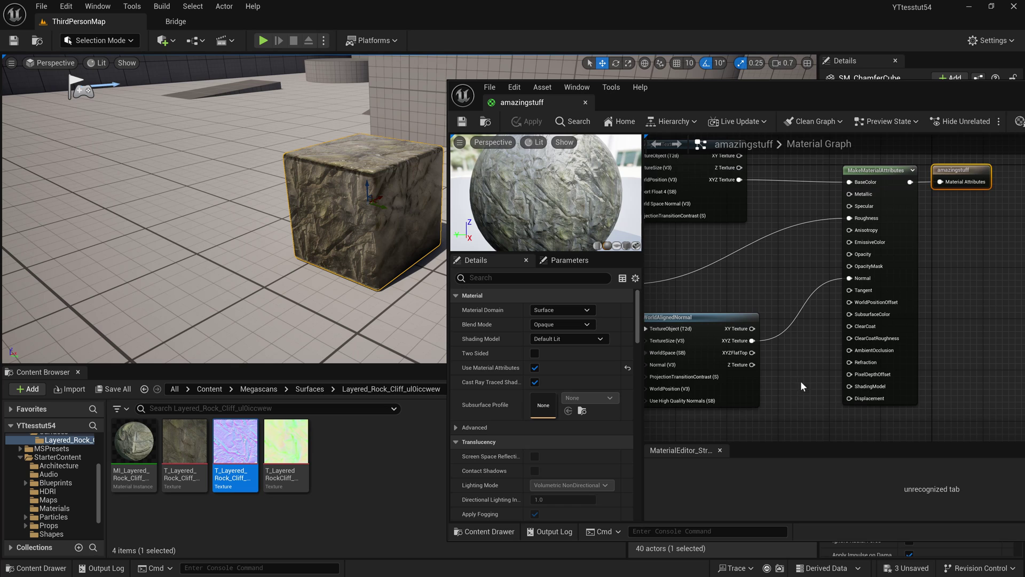
pyautogui.click(776, 272)
pyautogui.moveTo(762, 277); pyautogui.dragTo(817, 266, button='right')
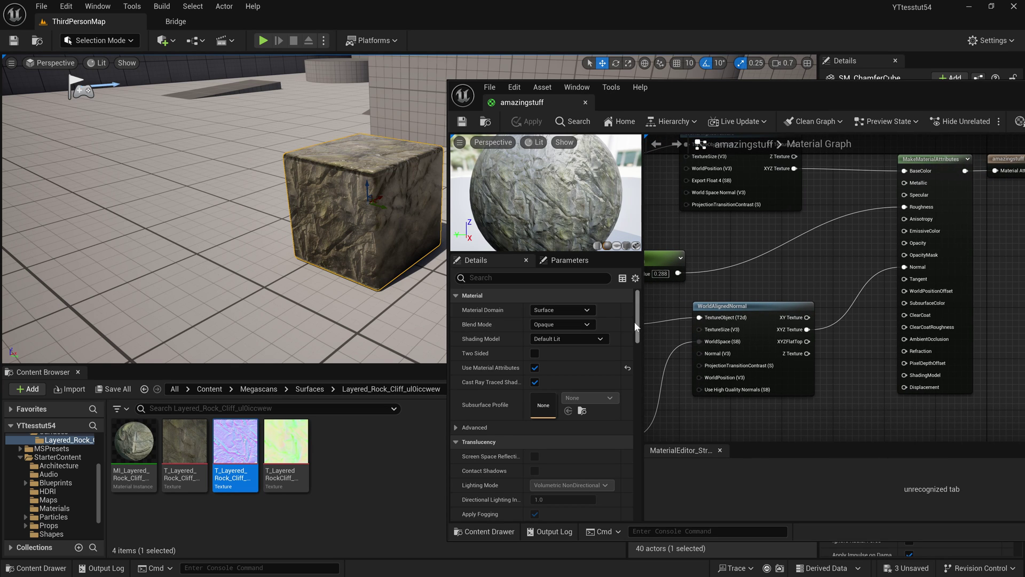
# Step: Filter the material's properties for "norm" and move the world_space node up closer to the normal texture parameter
pyautogui.write('norm')
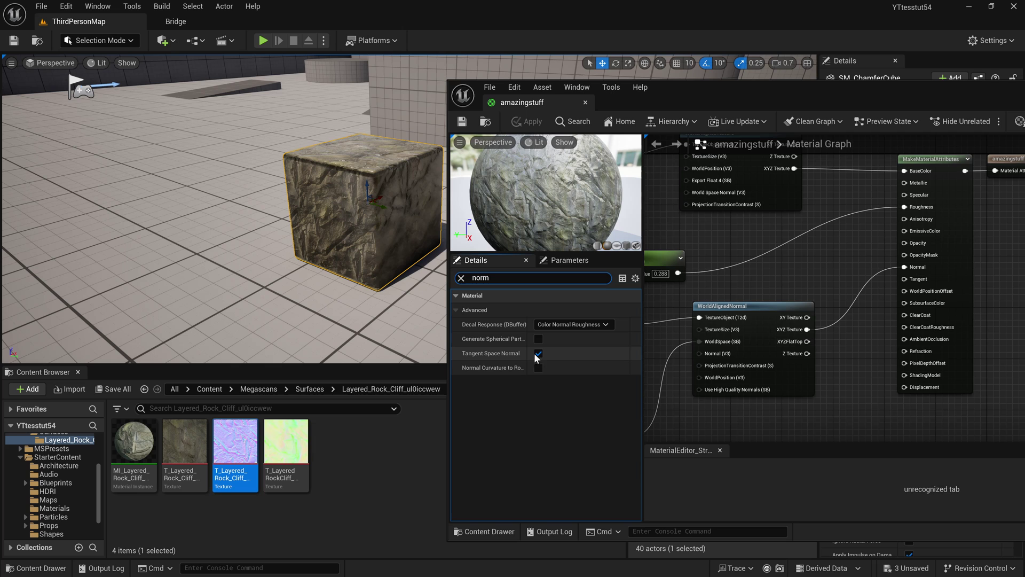
pyautogui.moveTo(747, 413); pyautogui.dragTo(868, 369, button='right')
pyautogui.scroll(1, 890, 300)
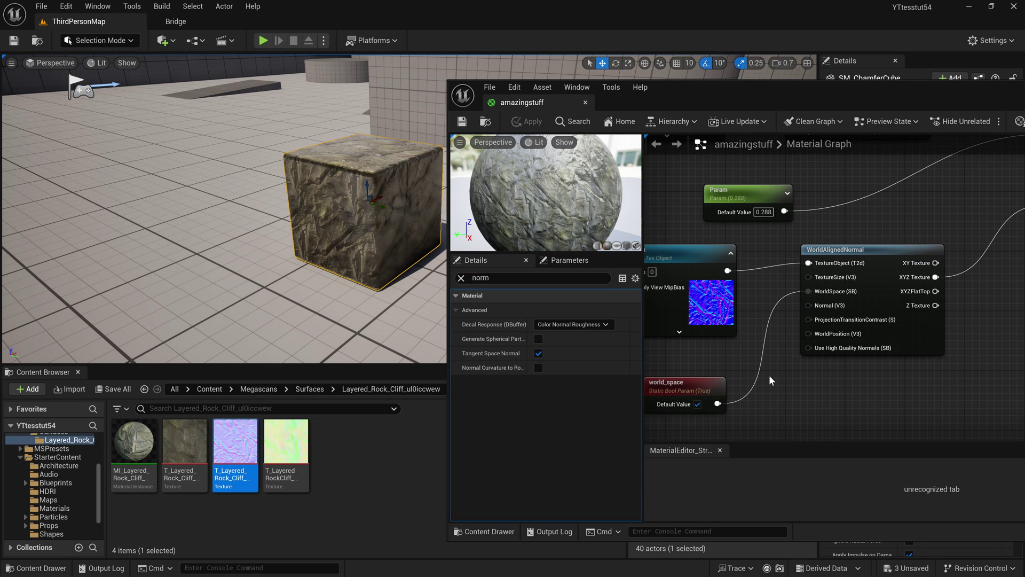
pyautogui.moveTo(693, 383); pyautogui.dragTo(713, 335)
pyautogui.click(815, 402)
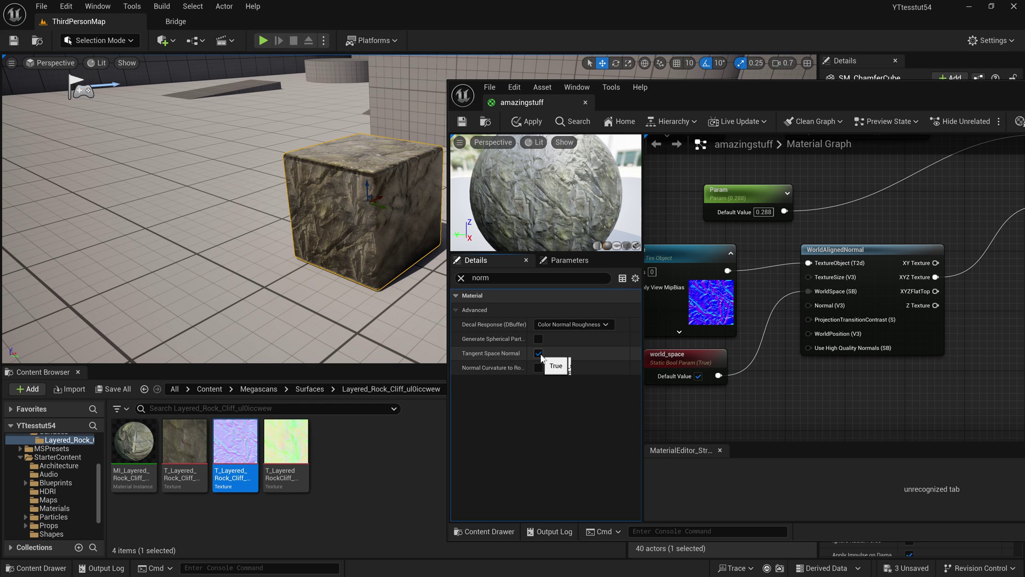
# Step: Disable Tangent Space Normal for the material, save it and inspect the cube in the level
pyautogui.click(538, 353)
pyautogui.click(459, 124)
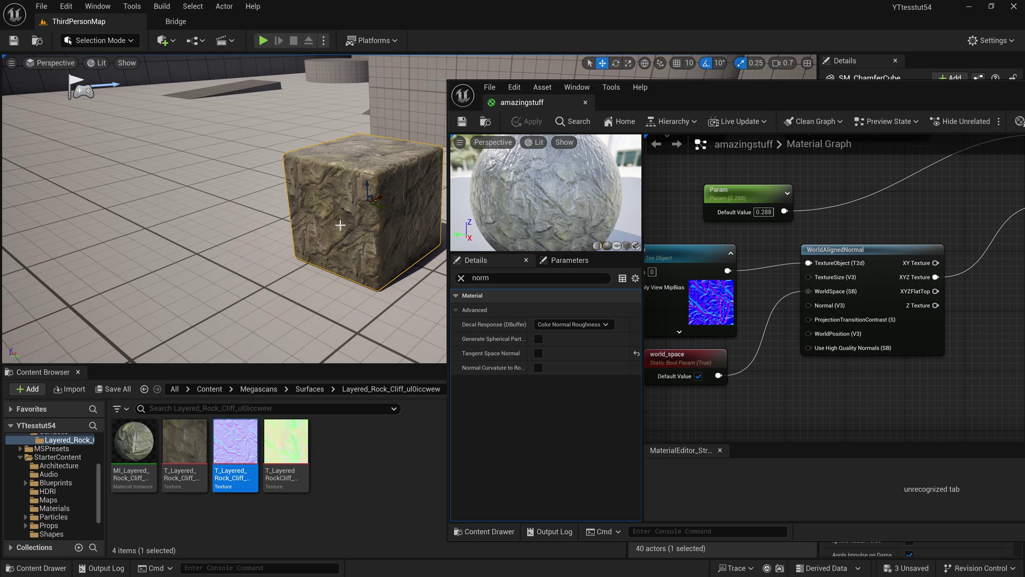
pyautogui.press('w')
pyautogui.moveTo(339, 226); pyautogui.dragTo(333, 224, button='right')
pyautogui.press('s')
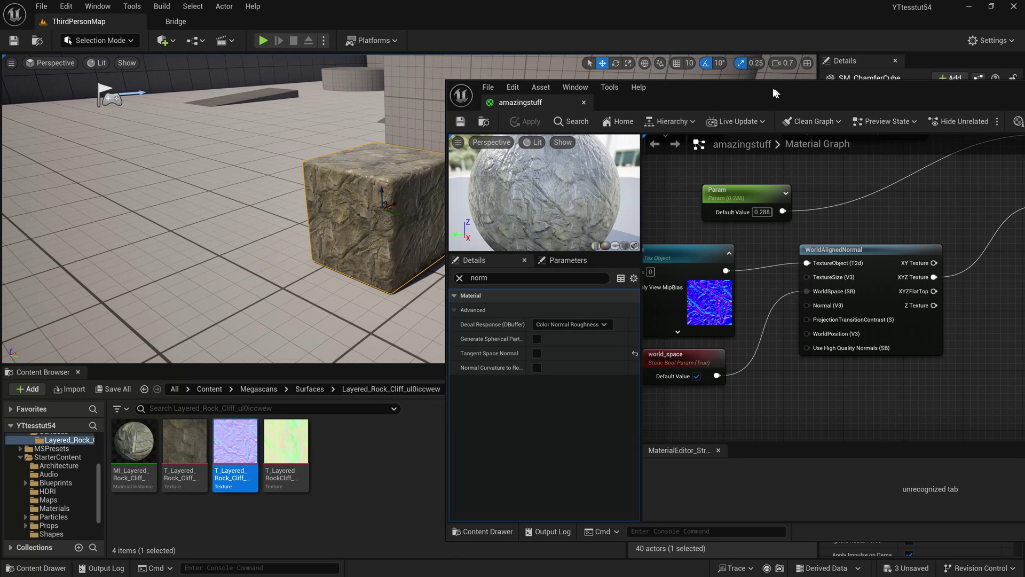
# Step: Clear the property filter, set the Roughness parameter's default value to 0.771504 and save the material
pyautogui.moveTo(773, 91); pyautogui.dragTo(544, 103)
pyautogui.scroll(-2, 655, 230)
pyautogui.moveTo(639, 230); pyautogui.dragTo(724, 334, button='right')
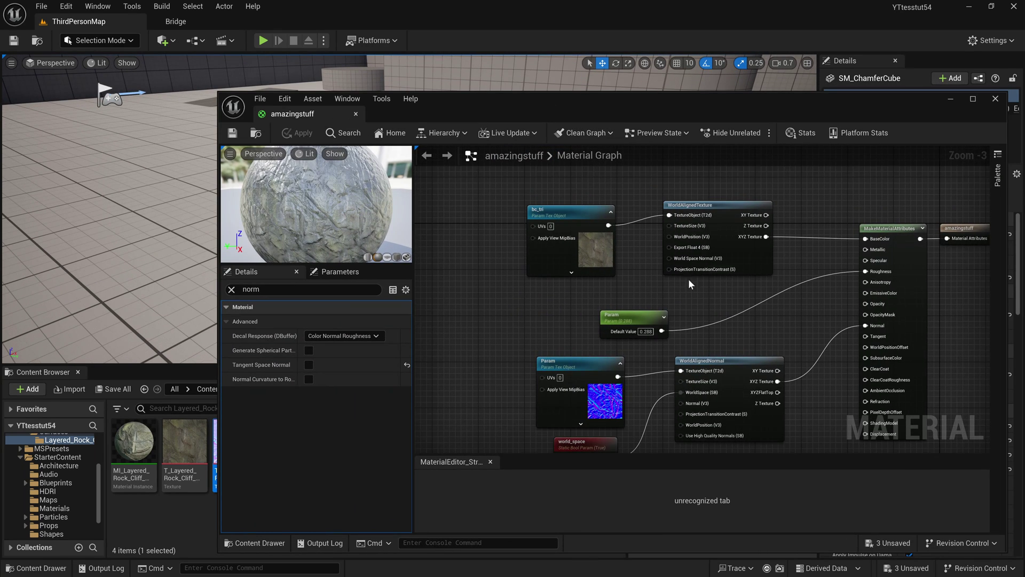
pyautogui.click(633, 317)
pyautogui.click(232, 289)
pyautogui.click(620, 314)
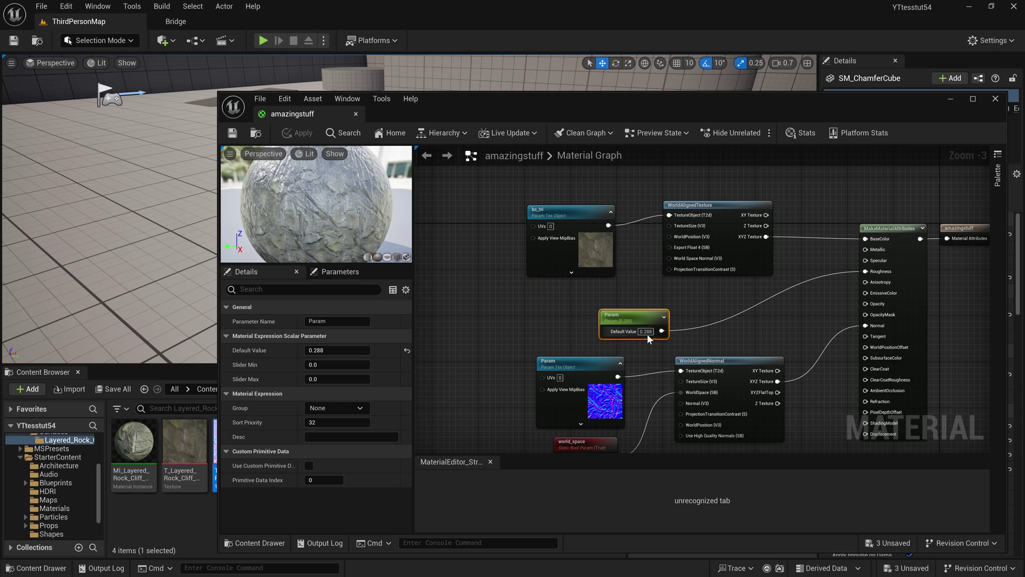
pyautogui.moveTo(321, 350)
pyautogui.mouseDown()
pyautogui.moveTo(357, 350)
pyautogui.moveTo(323, 351)
pyautogui.mouseUp()
pyautogui.click(236, 136)
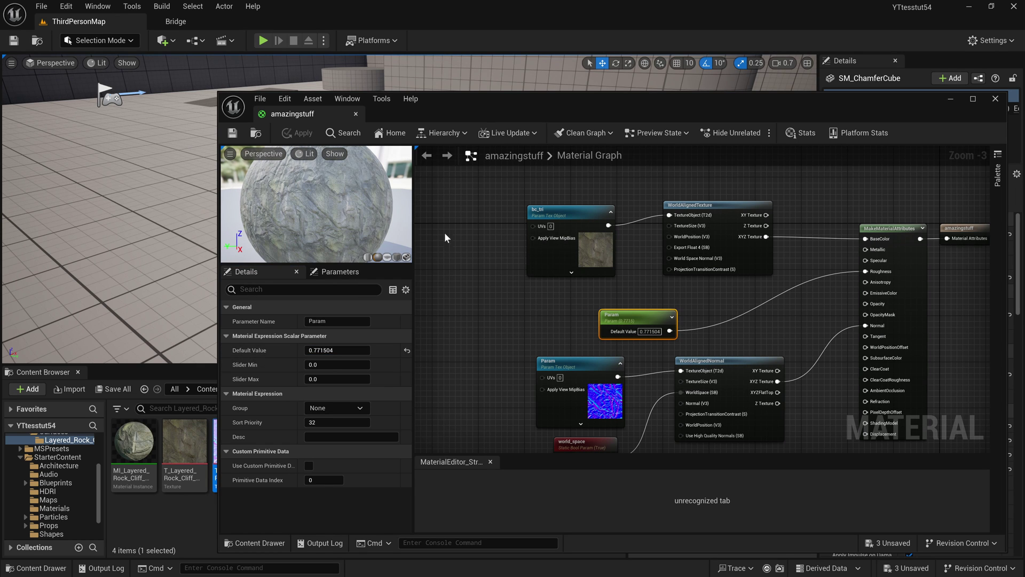
# Step: Uncover the Layered Rock Cliff textures and open the green-yellow packed texture for viewing
pyautogui.moveTo(513, 310); pyautogui.dragTo(537, 260, button='right')
pyautogui.moveTo(495, 98); pyautogui.dragTo(527, 94)
pyautogui.doubleClick(286, 448)
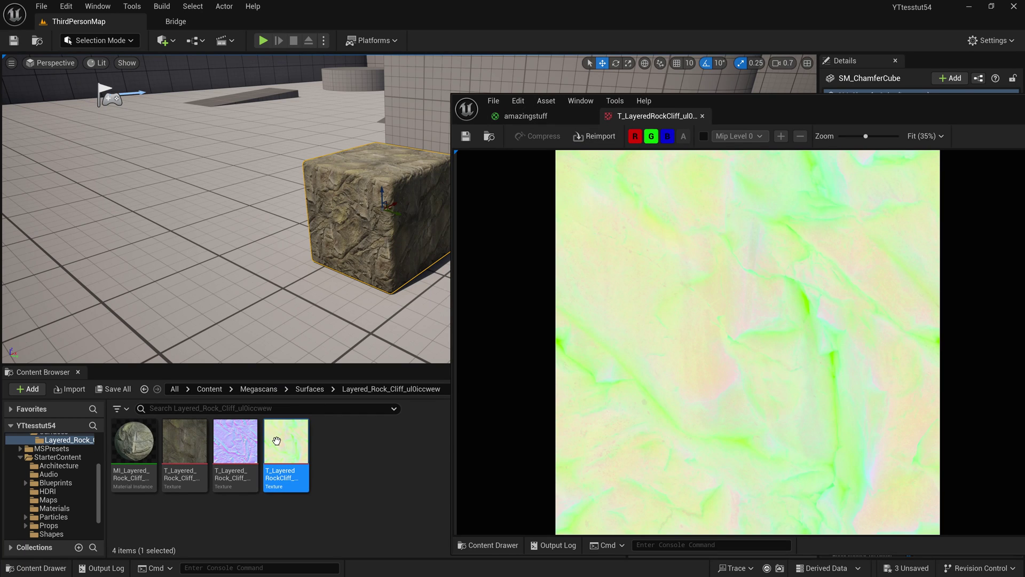
# Step: Return to the amazingstuff material graph and move its editor window off the Layered Rock Cliff textures
pyautogui.moveTo(276, 440)
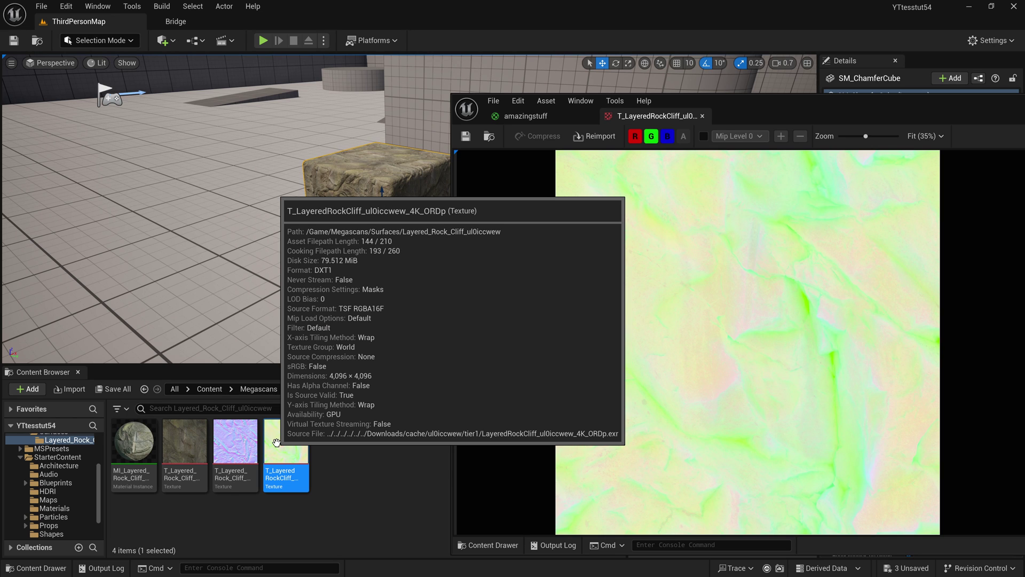
pyautogui.moveTo(817, 98); pyautogui.dragTo(556, 88)
pyautogui.click(353, 91)
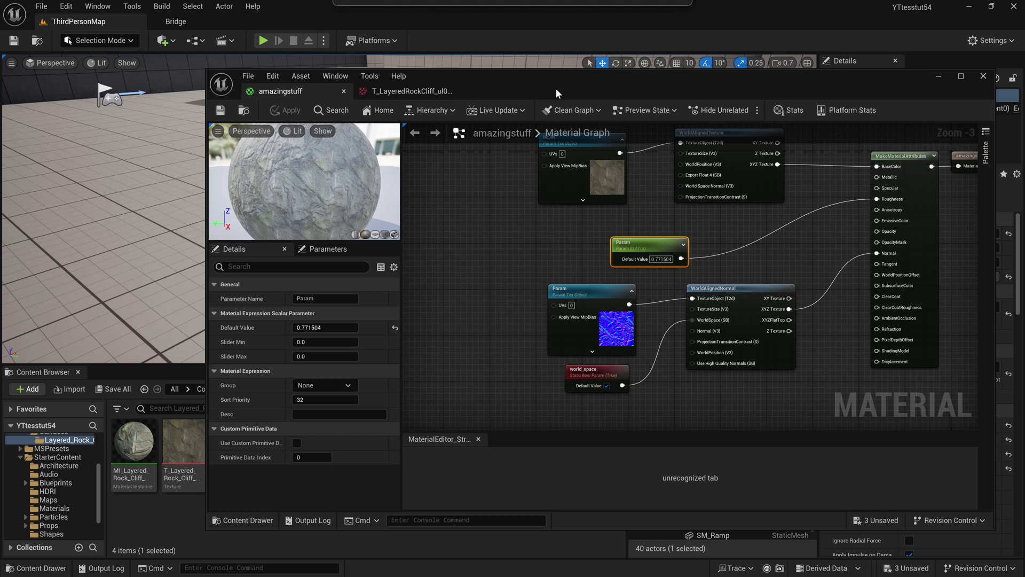
pyautogui.moveTo(546, 234); pyautogui.dragTo(558, 257, button='right')
pyautogui.click(482, 230)
pyautogui.moveTo(491, 154); pyautogui.dragTo(494, 165, button='right')
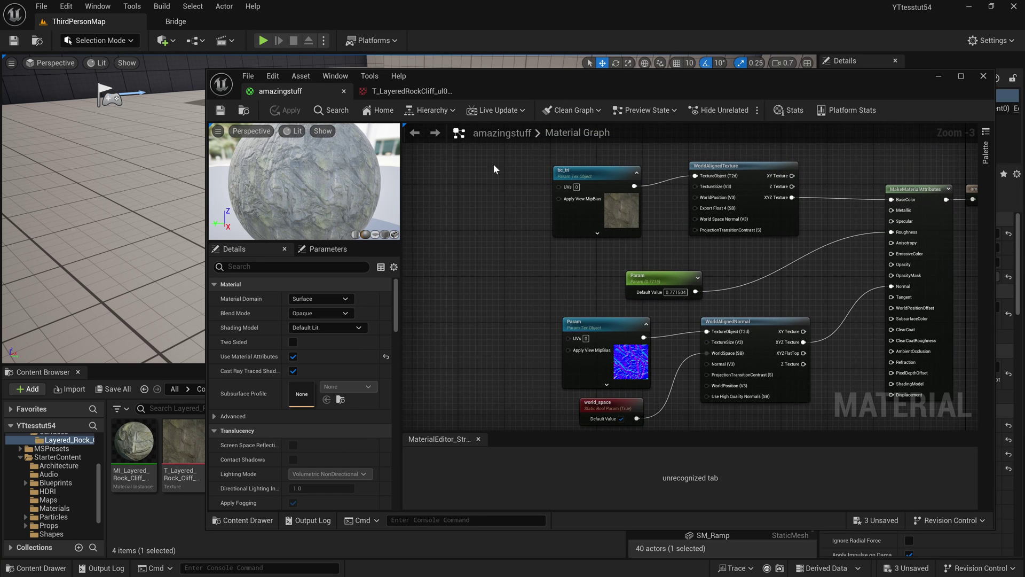
pyautogui.moveTo(507, 93); pyautogui.dragTo(501, 51)
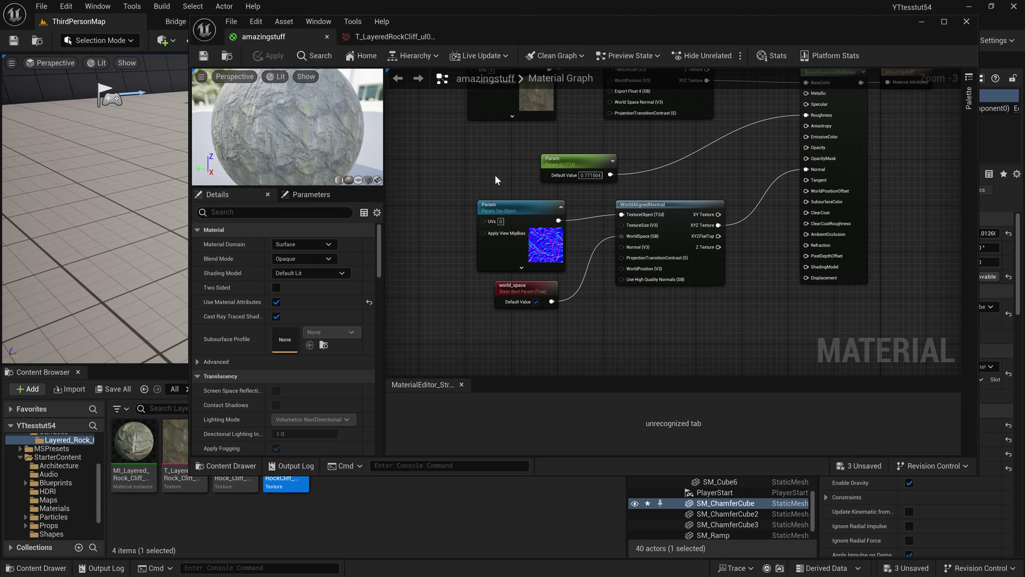
# Step: Duplicate the bc_tri texture parameter below the world_space node, name it displ_tri and assign it the T_LayeredRockCliff_ul0iccwew_4K_ORDp texture
pyautogui.click(480, 100)
pyautogui.moveTo(437, 148); pyautogui.dragTo(464, 170, button='right')
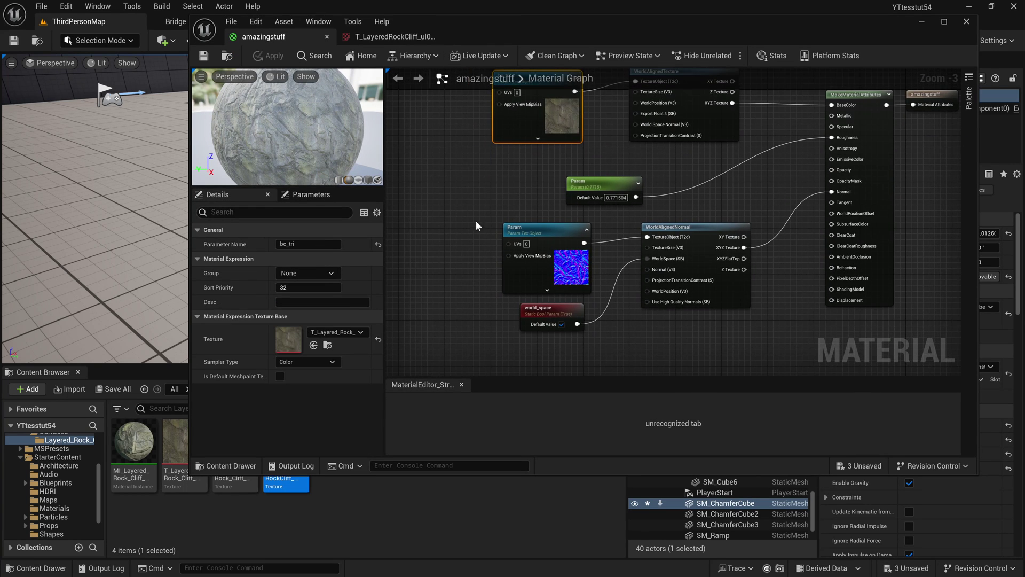
pyautogui.moveTo(436, 244); pyautogui.dragTo(449, 148, button='right')
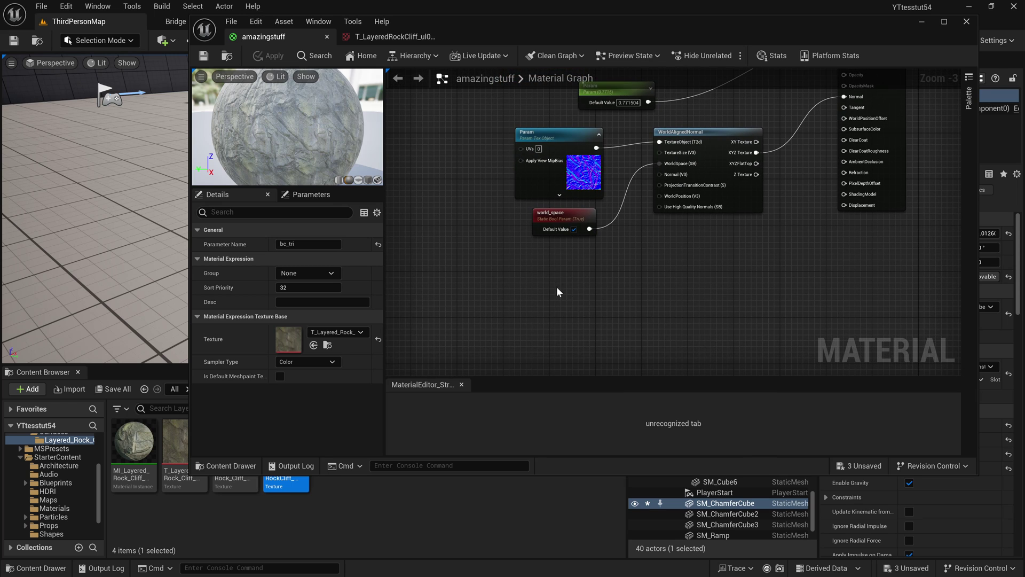
pyautogui.hotkey('ctrl', 'v')
pyautogui.moveTo(565, 283); pyautogui.dragTo(542, 277)
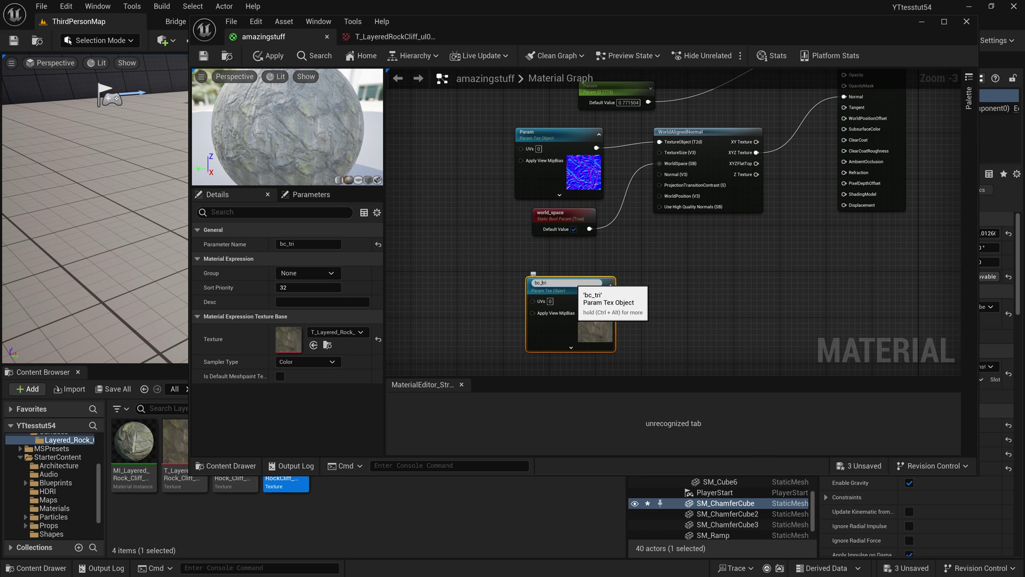
pyautogui.write('l')
pyautogui.press('Return')
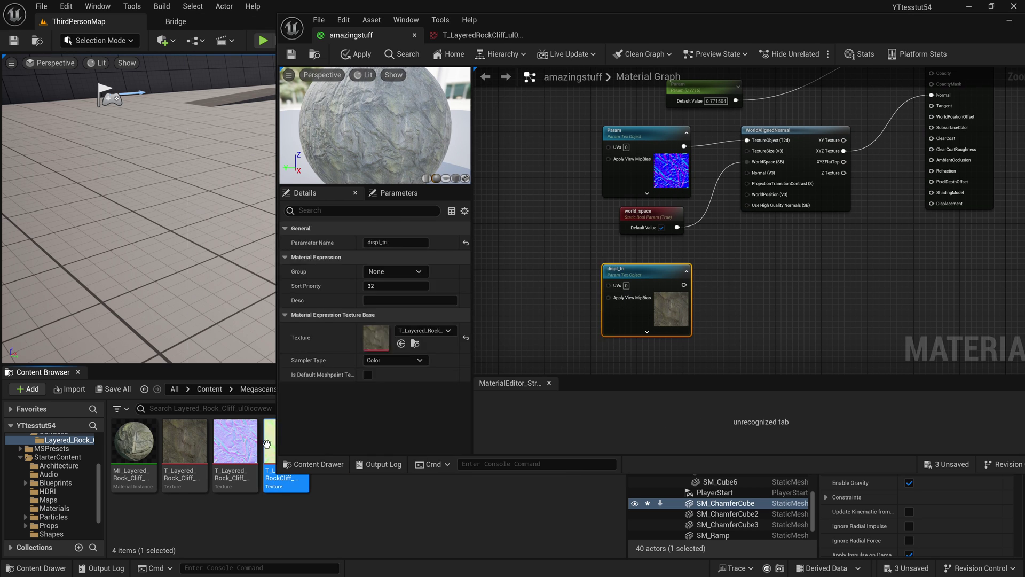
pyautogui.moveTo(271, 441); pyautogui.dragTo(357, 356)
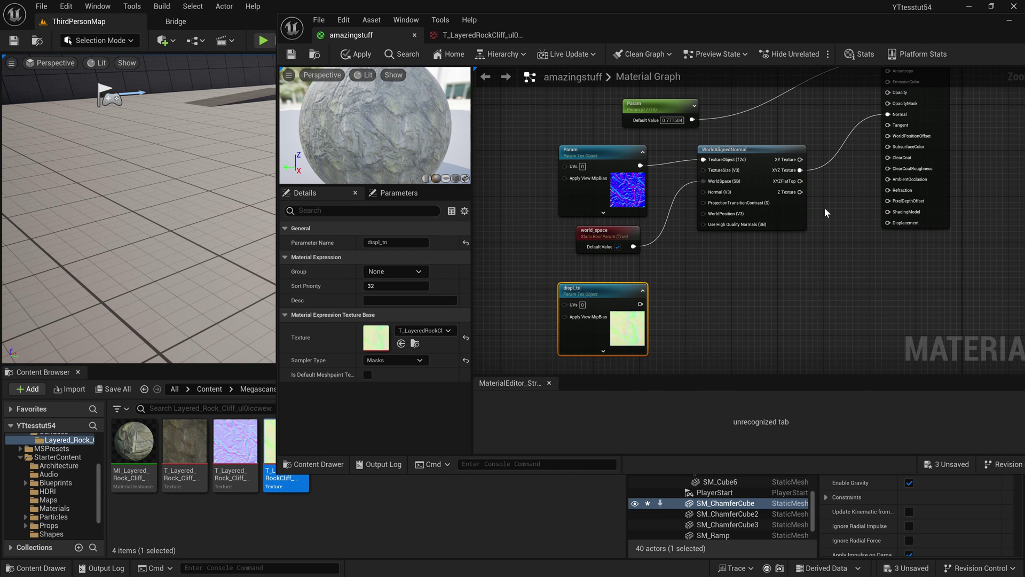
# Step: Add a WorldAlignedTexture node fed by displ_tri, connect its XYZ Texture output to Displacement and save the material
pyautogui.click(887, 221)
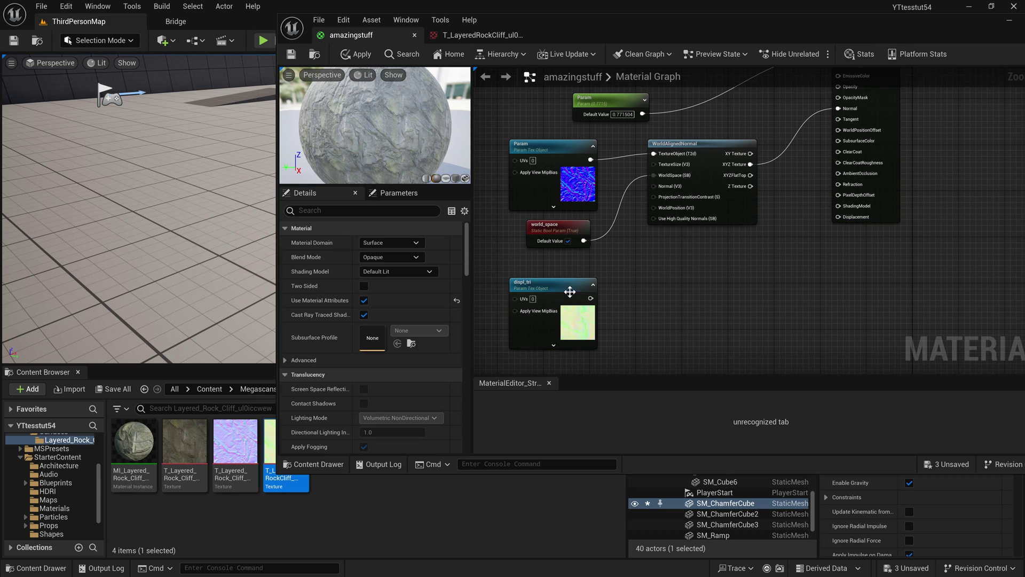
pyautogui.rightClick(692, 288)
pyautogui.write('world')
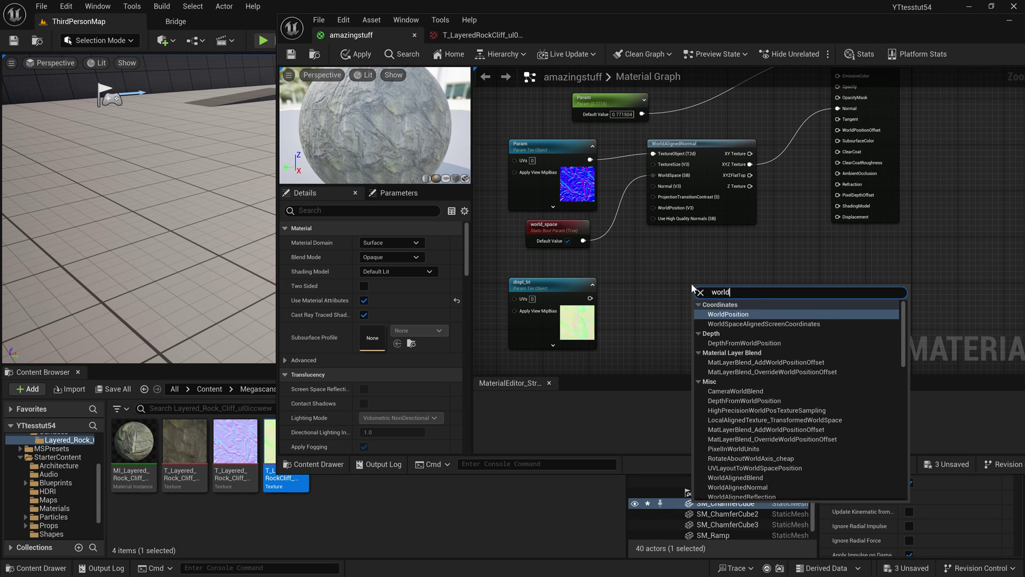
pyautogui.write('ali')
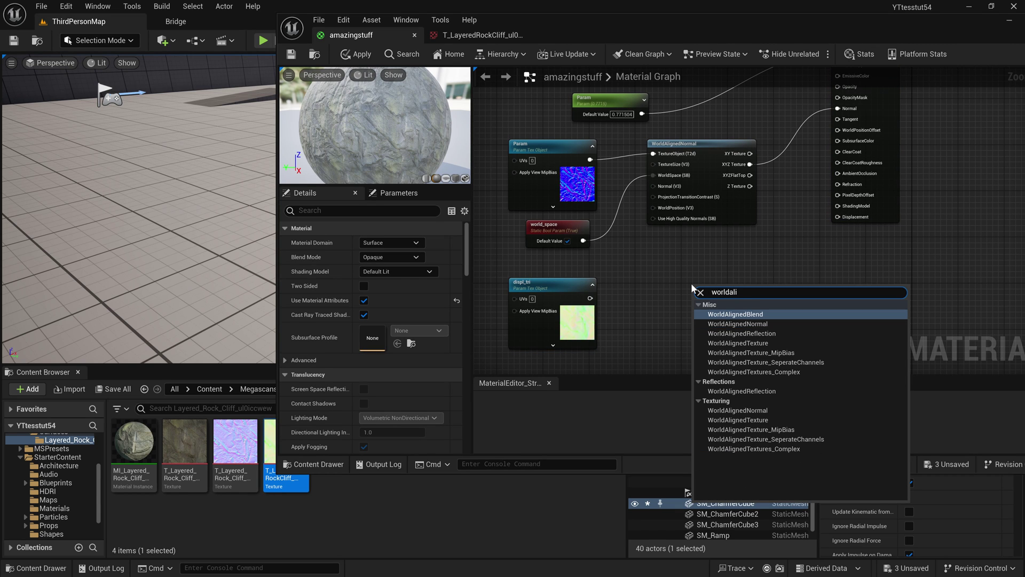
pyautogui.click(799, 345)
pyautogui.moveTo(590, 298); pyautogui.dragTo(698, 299)
pyautogui.moveTo(795, 320); pyautogui.dragTo(849, 223)
pyautogui.moveTo(762, 289); pyautogui.dragTo(705, 266)
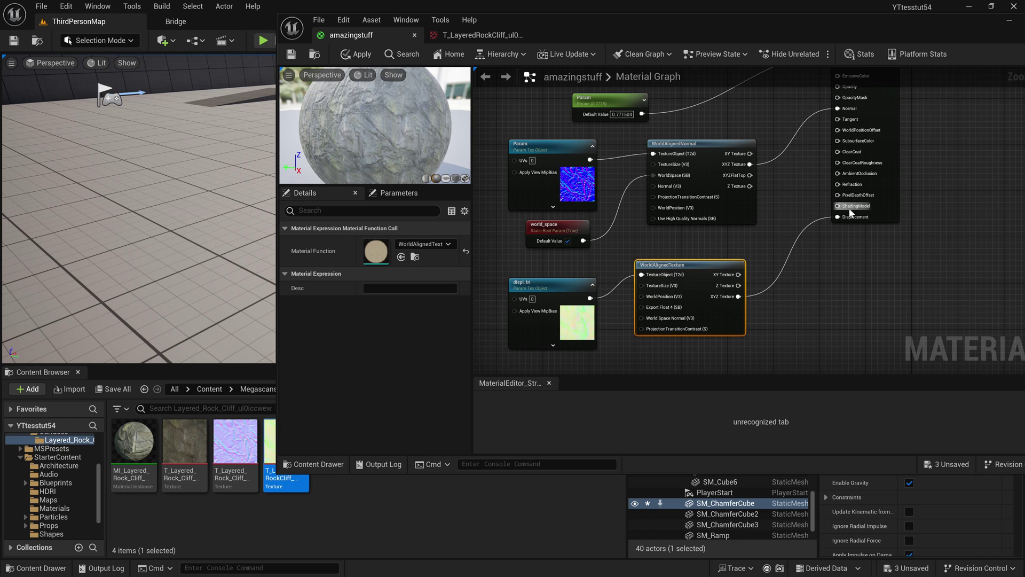
pyautogui.click(291, 54)
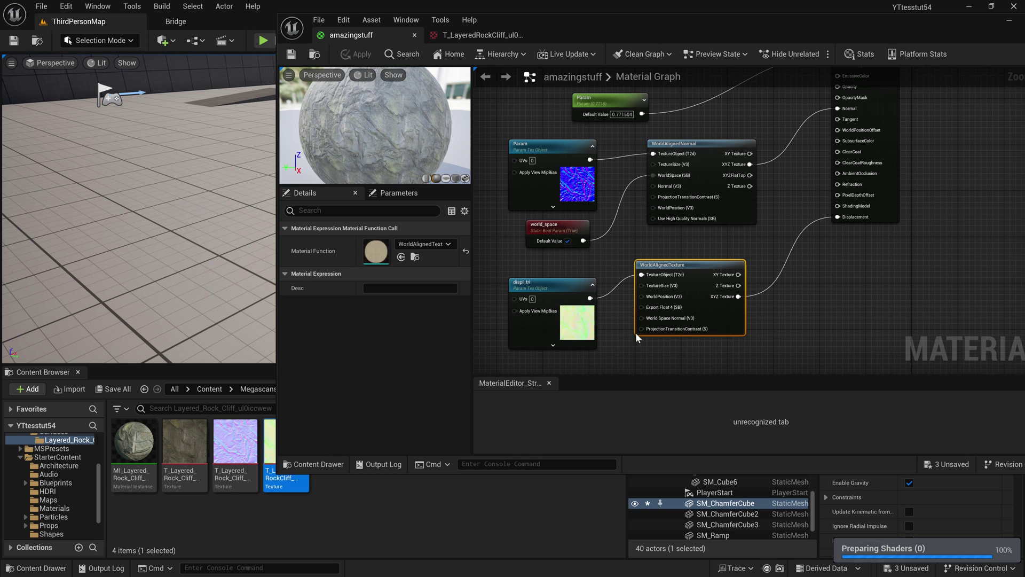
# Step: Add a Multiply node beside the displacement WorldAlignedTexture and feed the XYZ Texture output into its A input
pyautogui.moveTo(819, 293); pyautogui.dragTo(767, 275, button='right')
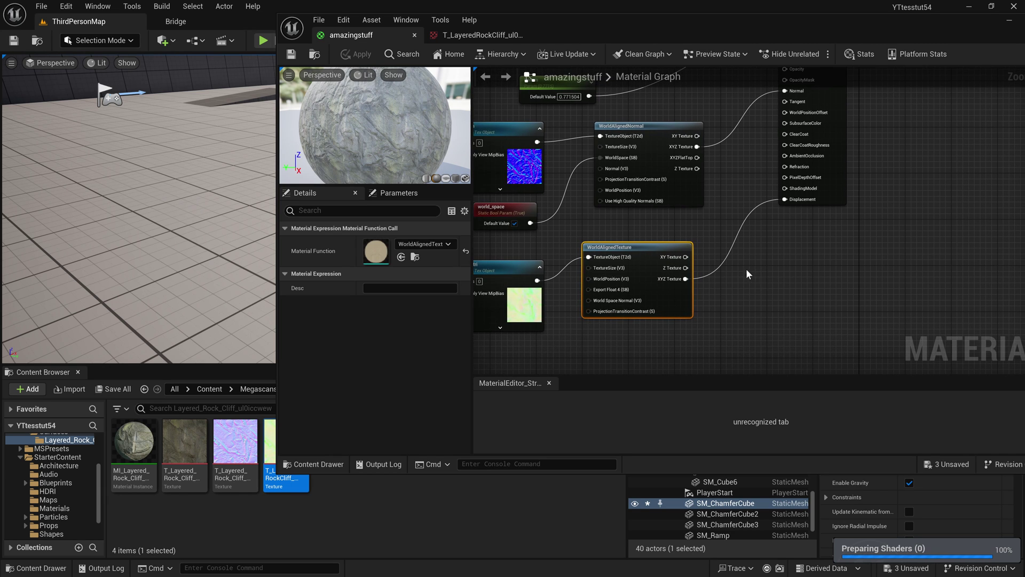
pyautogui.click(780, 282)
pyautogui.press('m')
pyautogui.click(774, 274)
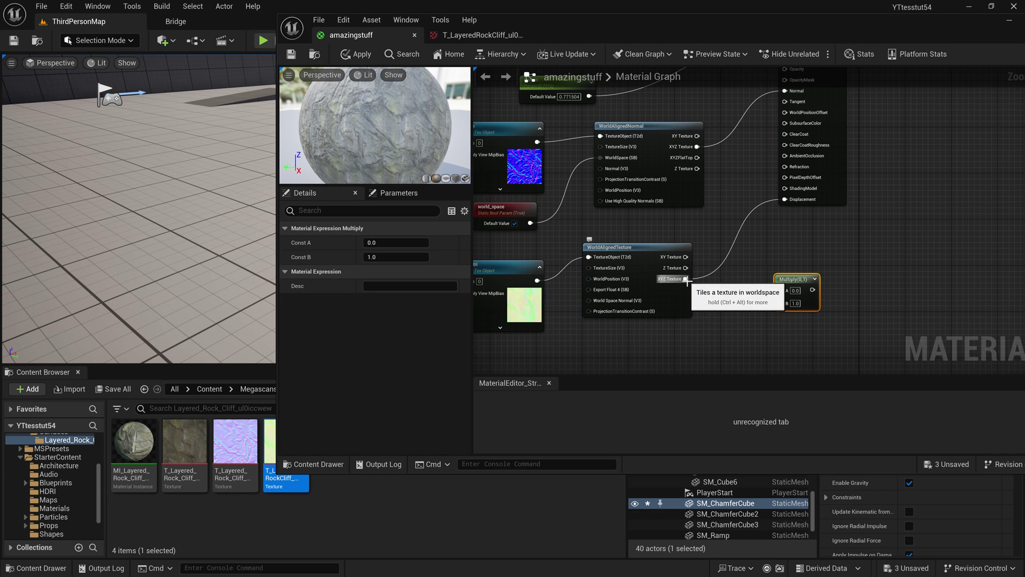
pyautogui.moveTo(686, 279); pyautogui.dragTo(781, 289)
# Step: Create a scalar parameter named displ_mult with default value 0.1, slider minimum -0.5 and slider maximum 1.5
pyautogui.press('s')
pyautogui.click(699, 337)
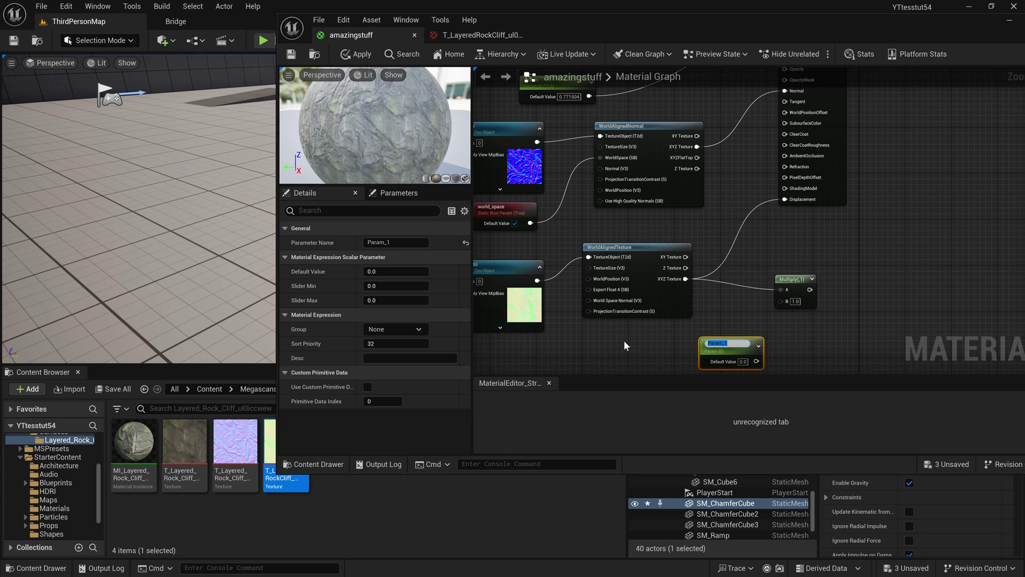
pyautogui.write('displ_mult')
pyautogui.press('Return')
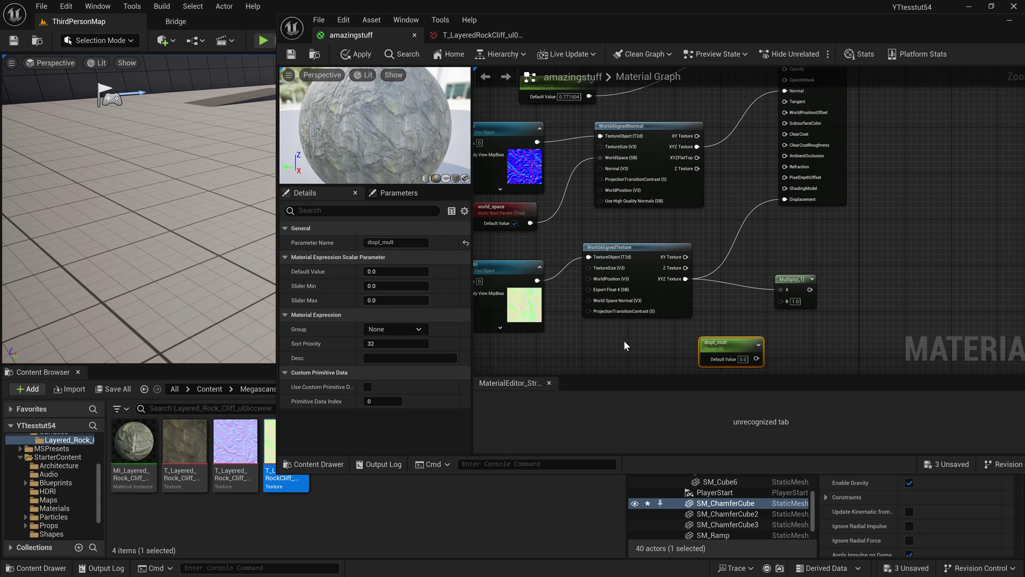
pyautogui.press('F2')
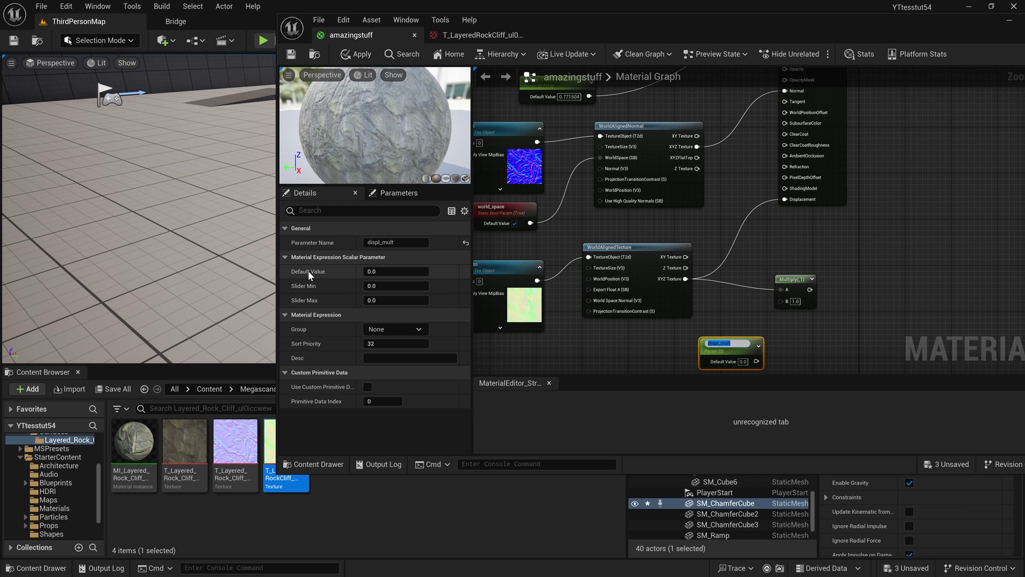
pyautogui.click(393, 271)
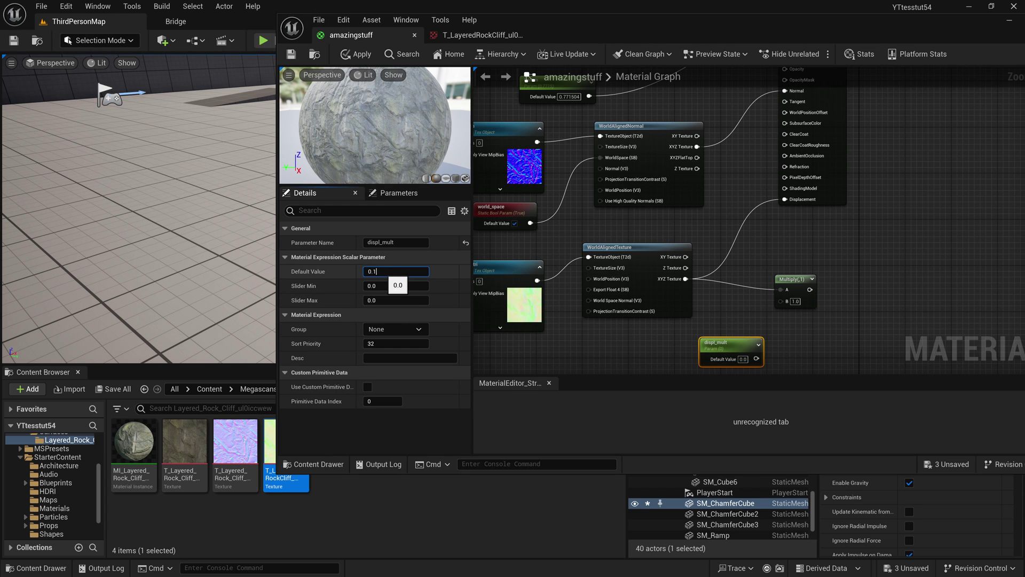
pyautogui.press('Tab')
pyautogui.press('Tab')
pyautogui.write('1.5')
pyautogui.press('Return')
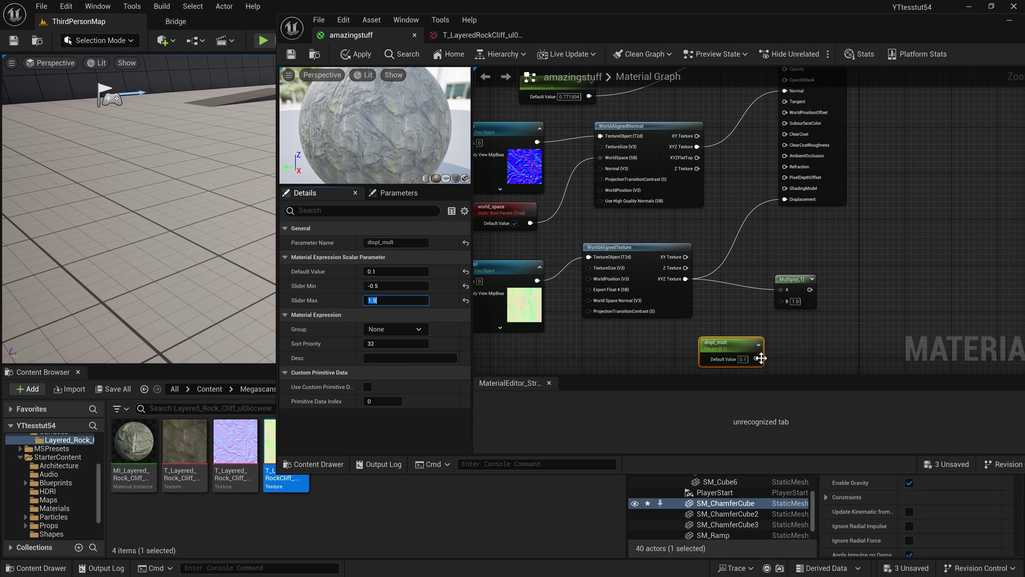
# Step: Connect displ_mult to the Multiply node's B input and move both nodes closer to the WorldAlignedTexture node
pyautogui.moveTo(756, 359); pyautogui.dragTo(781, 301)
pyautogui.moveTo(876, 321); pyautogui.dragTo(784, 321, button='right')
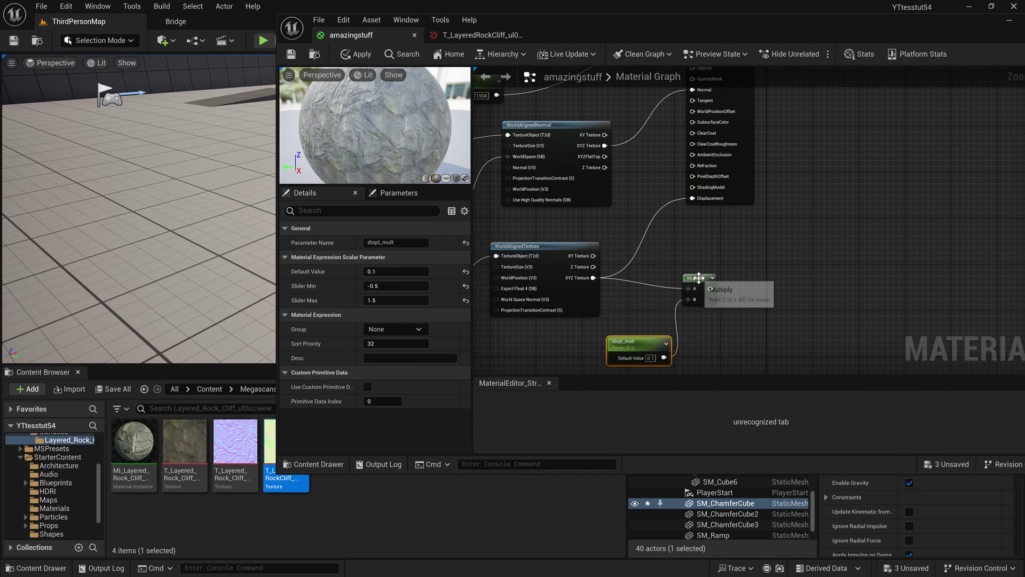
pyautogui.moveTo(699, 277); pyautogui.dragTo(673, 274)
pyautogui.moveTo(623, 345); pyautogui.dragTo(570, 342)
# Step: Add an Add node with the Multiply result in its A input and create a scalar parameter named displ_bias
pyautogui.click(733, 279)
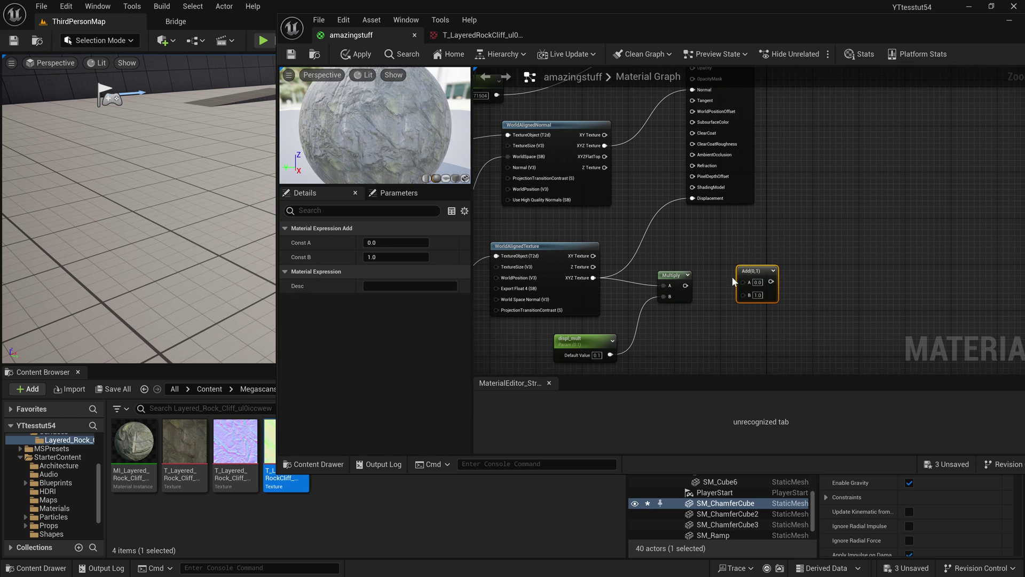
pyautogui.moveTo(685, 285); pyautogui.dragTo(743, 281)
pyautogui.click(697, 338)
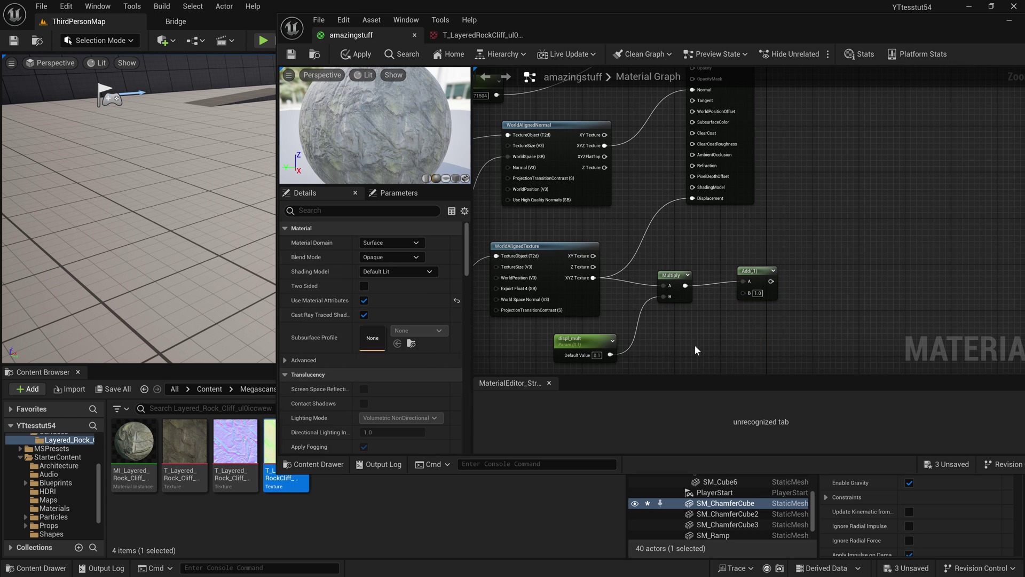
pyautogui.write('d')
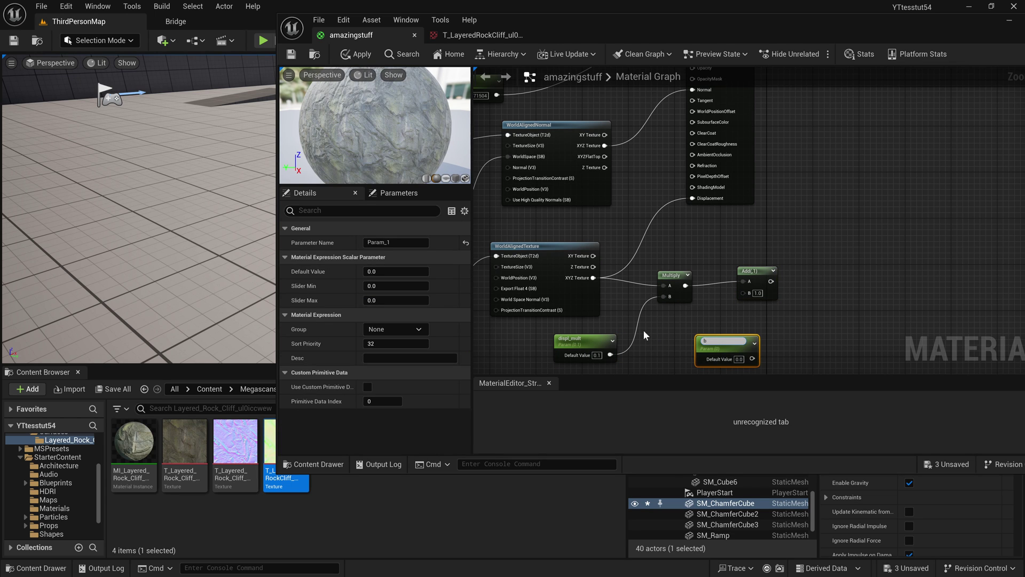
pyautogui.write('ispl_bias')
pyautogui.press('Return')
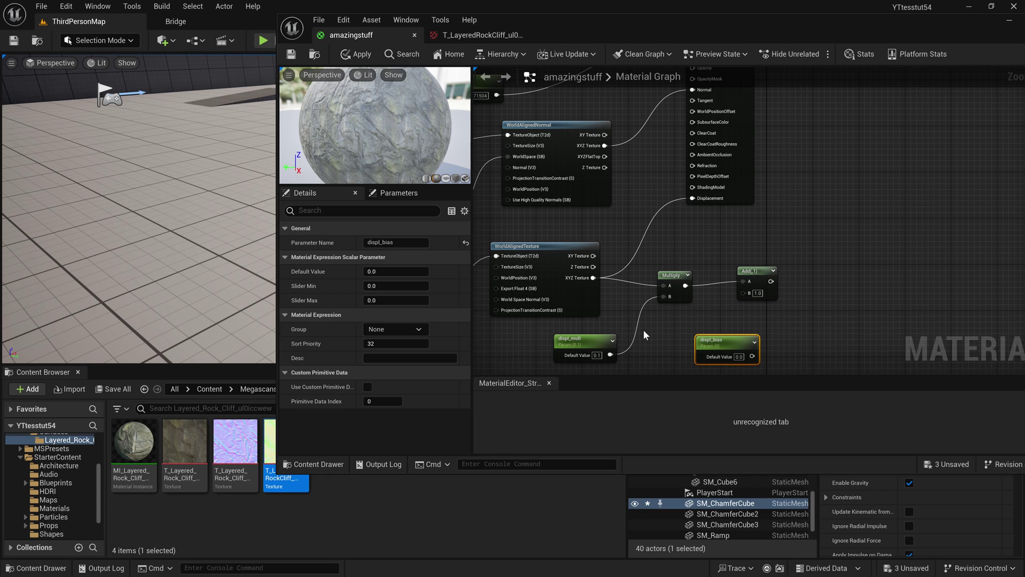
# Step: Set displ_bias to default value 0.1, slider minimum -0.5 and slider maximum 1.5, and connect it to the Add node's B input
pyautogui.moveTo(643, 329); pyautogui.dragTo(643, 315, button='right')
pyautogui.click(402, 285)
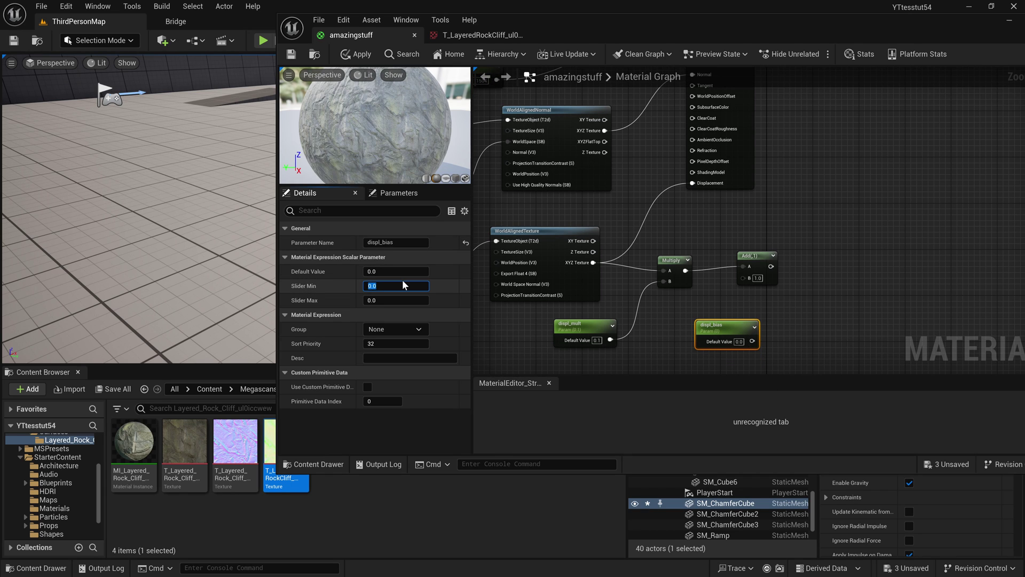
pyautogui.press('Tab')
pyautogui.click(401, 272)
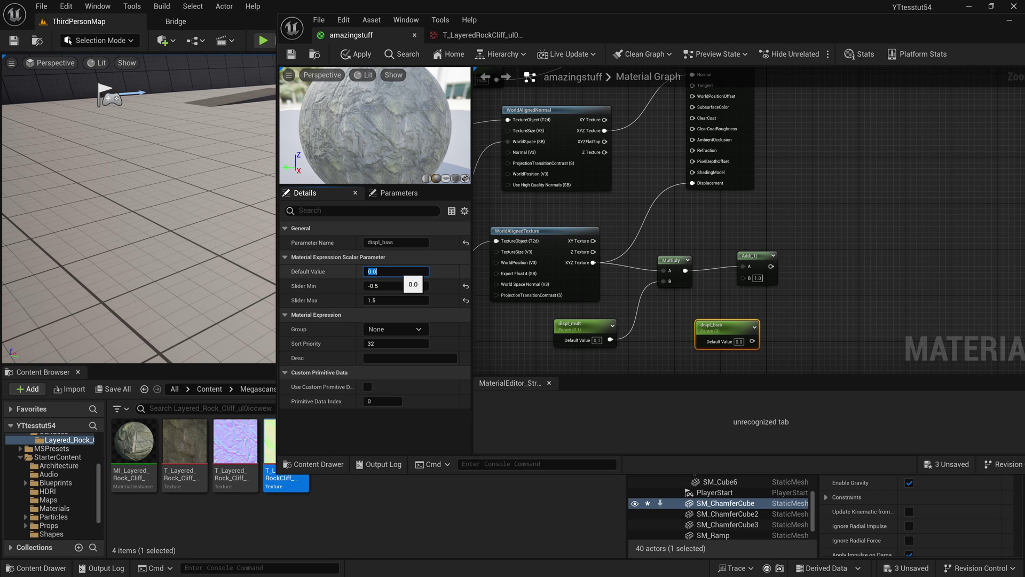
pyautogui.moveTo(753, 340); pyautogui.dragTo(743, 278)
# Step: Connect the Add node's output to the Displacement input and apply the material changes
pyautogui.moveTo(709, 202); pyautogui.dragTo(764, 234, button='right')
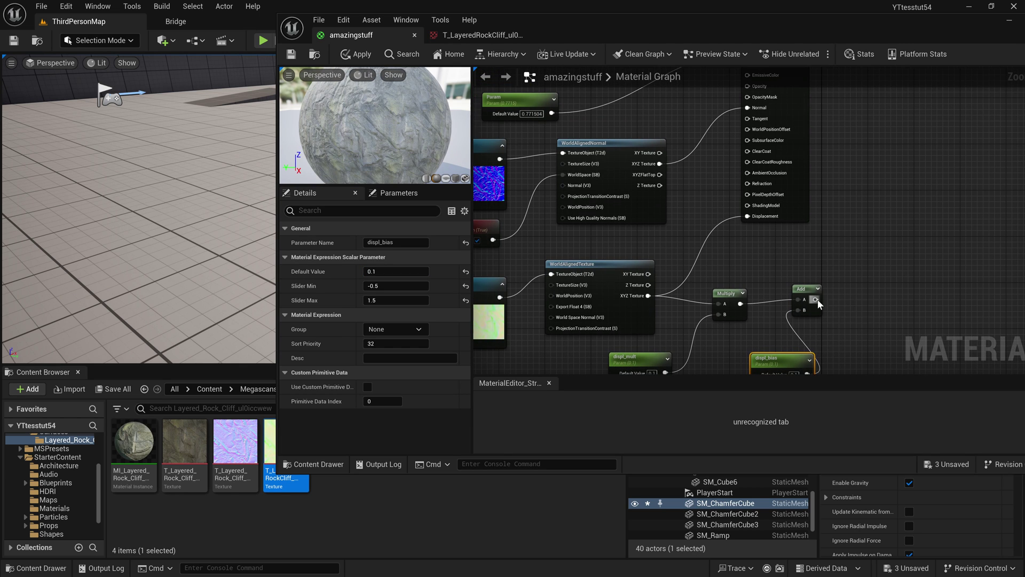
pyautogui.moveTo(815, 298); pyautogui.dragTo(747, 216)
pyautogui.click(356, 54)
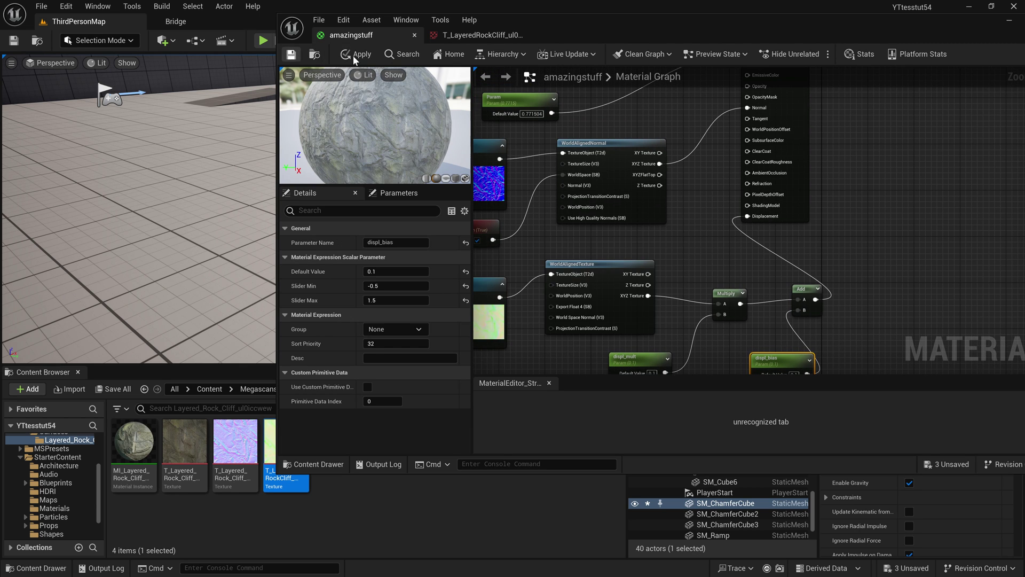
# Step: Close the texture view, move the material editor off the level and open the chamfer cube's amazingstuff_Inst material instance
pyautogui.click(527, 35)
pyautogui.moveTo(508, 24); pyautogui.dragTo(715, 98)
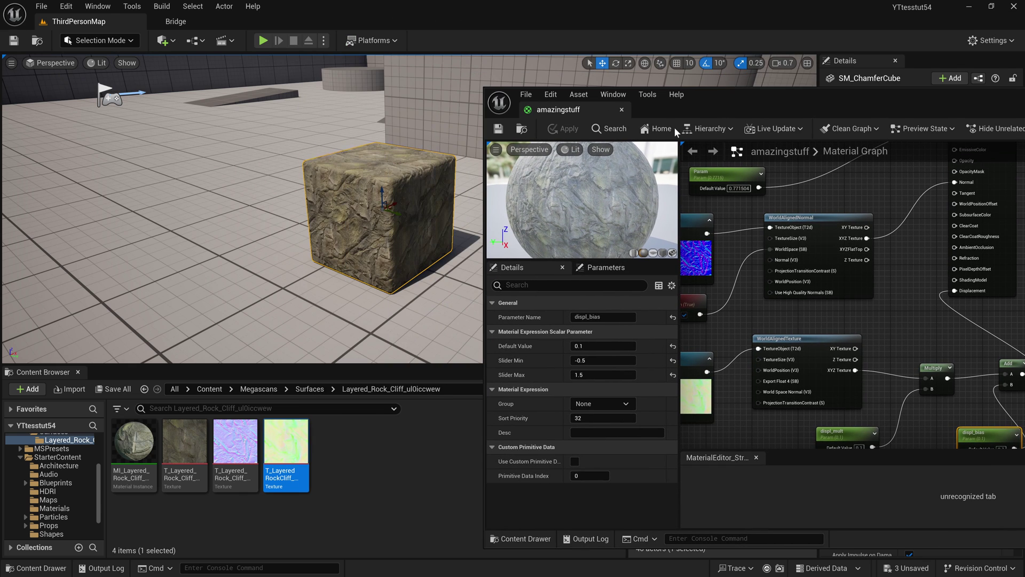
pyautogui.moveTo(849, 96); pyautogui.dragTo(687, 475)
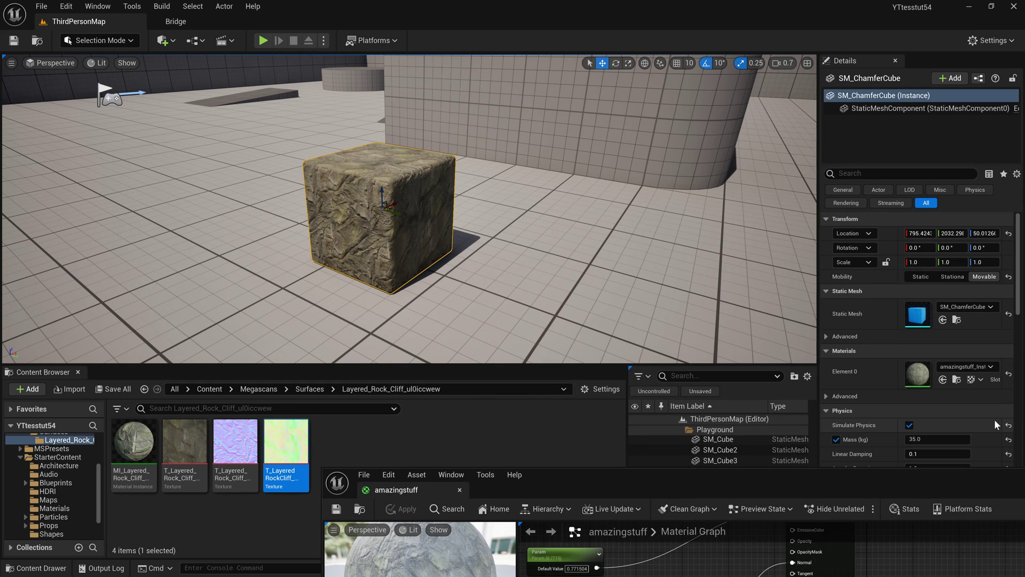
pyautogui.click(957, 379)
pyautogui.doubleClick(184, 441)
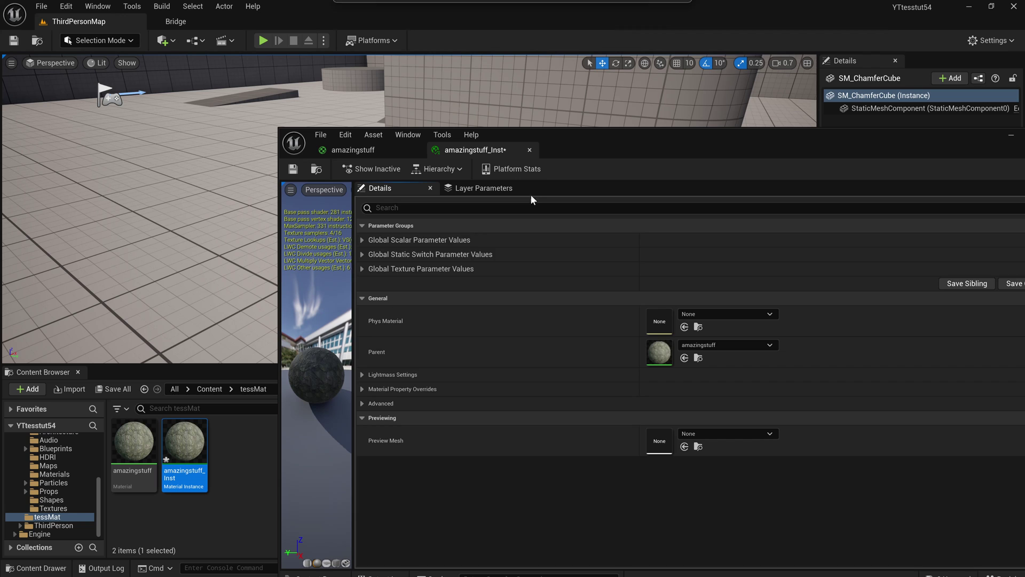
# Step: Expand the instance's texture, static switch and scalar parameter groups and enable the displ_bias and displ_mult overrides
pyautogui.click(363, 269)
pyautogui.click(362, 254)
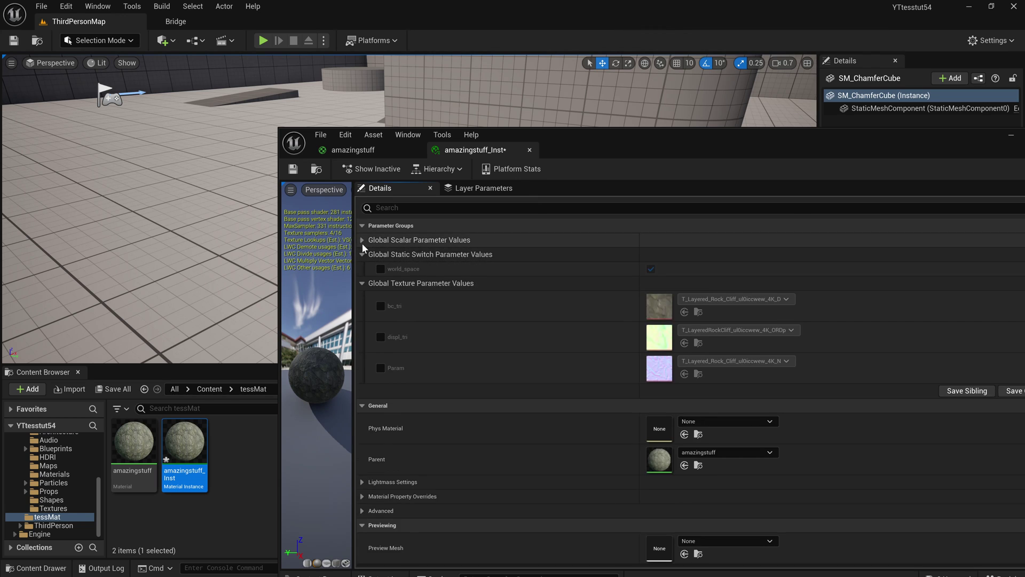
pyautogui.click(363, 240)
pyautogui.click(381, 254)
pyautogui.click(381, 269)
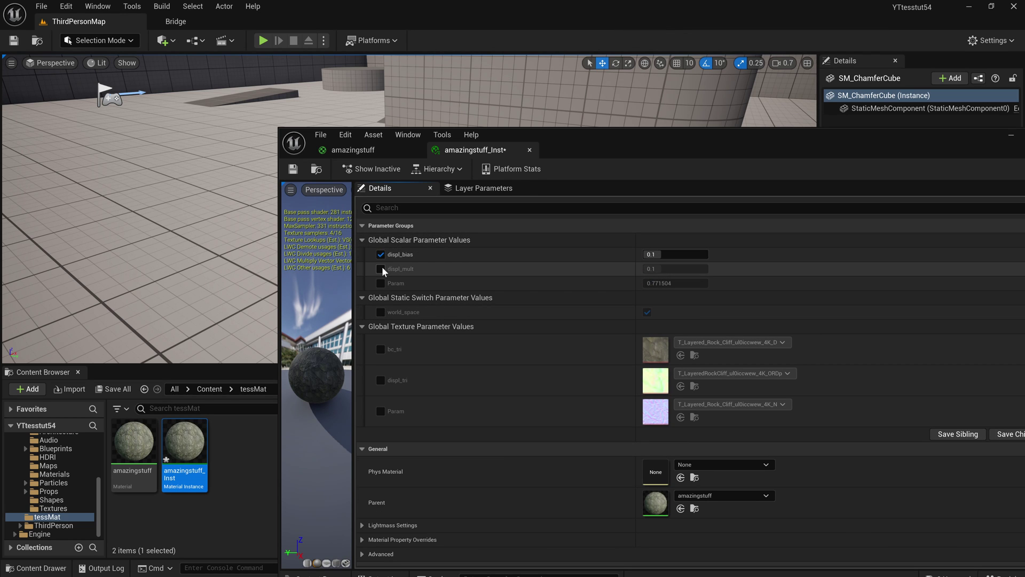
# Step: Rename the roughness scalar parameter in the amazingstuff material to R and return to the amazingstuff_Inst parameters
pyautogui.click(360, 152)
pyautogui.moveTo(628, 233); pyautogui.dragTo(714, 278, button='right')
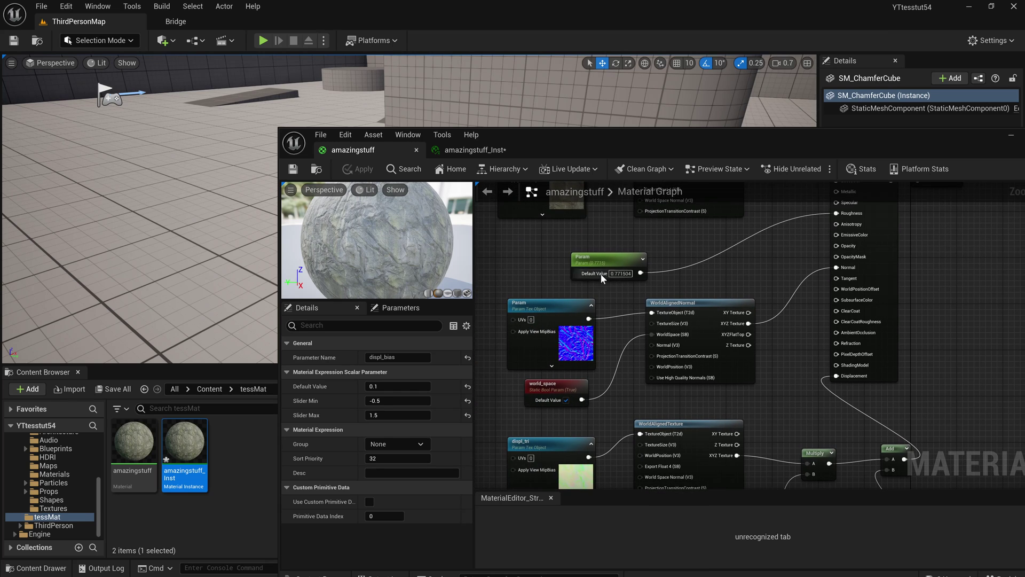
pyautogui.click(601, 274)
pyautogui.press('F2')
pyautogui.write('R')
pyautogui.press('Return')
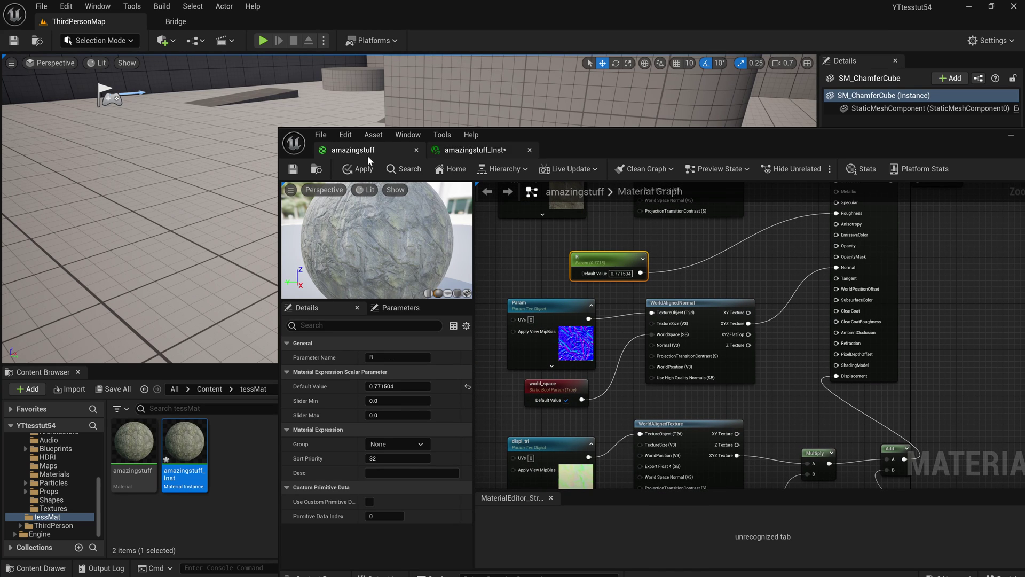
pyautogui.click(470, 150)
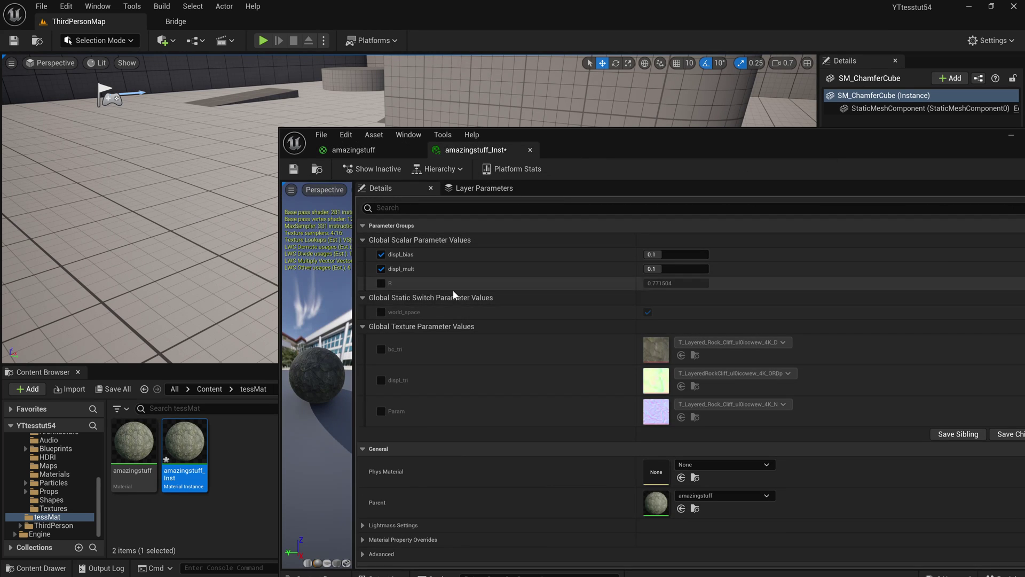
# Step: Uncover the chamfer cube in the level, frame it, and run the console command r.Nanite.Tessellation=1
pyautogui.moveTo(601, 136); pyautogui.dragTo(840, 177)
pyautogui.moveTo(470, 321); pyautogui.dragTo(438, 336, button='right')
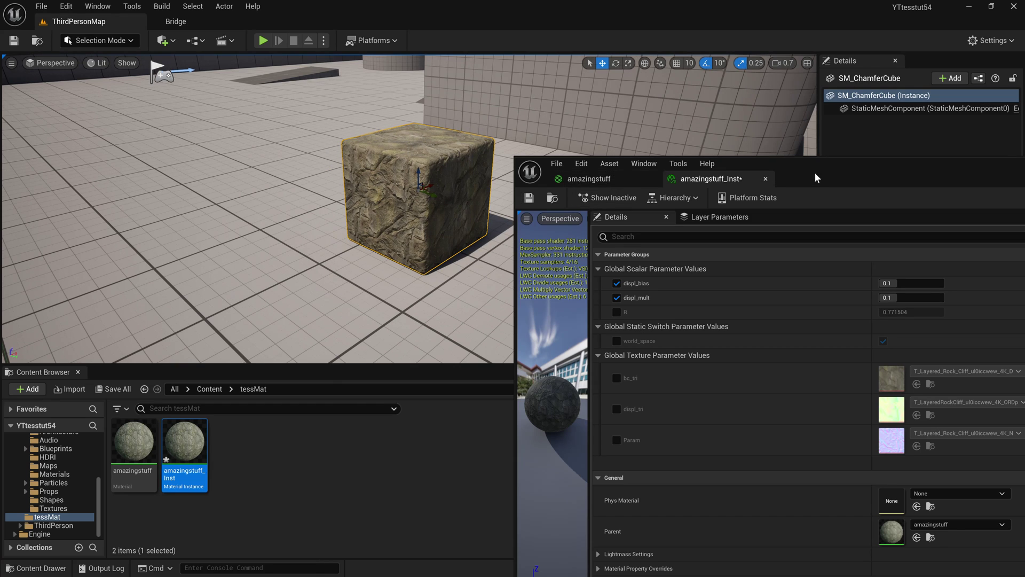
pyautogui.moveTo(811, 166); pyautogui.dragTo(836, 159)
pyautogui.press('f')
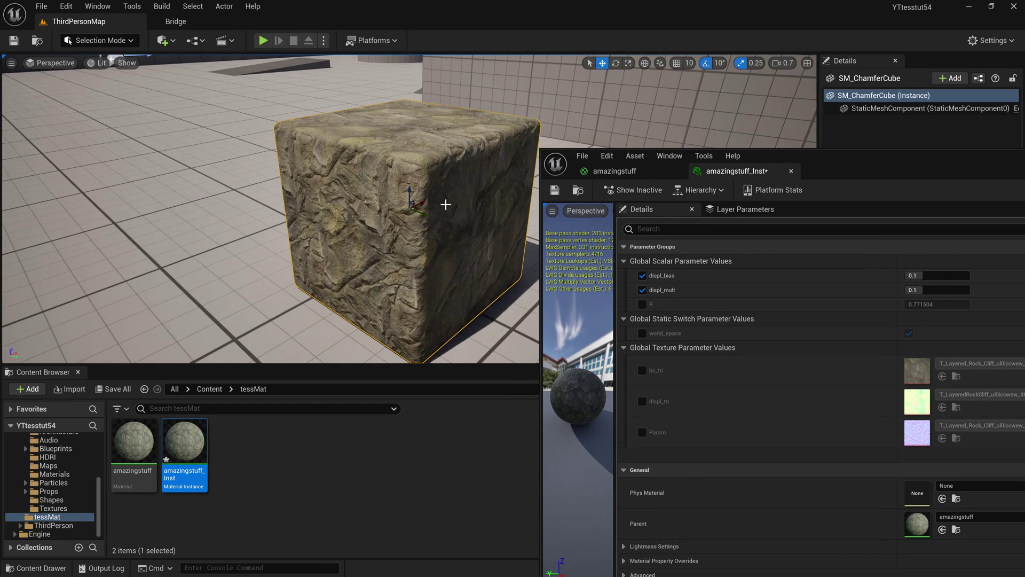
pyautogui.moveTo(444, 206)
pyautogui.keyDown('alt'); pyautogui.mouseDown()
pyautogui.moveTo(374, 208)
pyautogui.moveTo(440, 208)
pyautogui.mouseUp(); pyautogui.keyUp('alt')
pyautogui.scroll(-3, 440, 209)
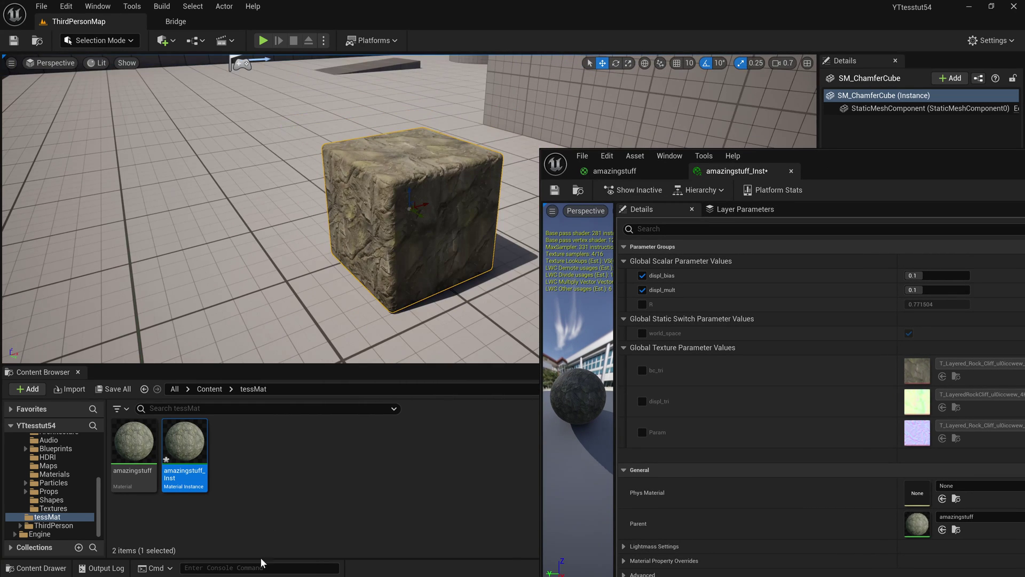
pyautogui.click(264, 564)
pyautogui.press('Up')
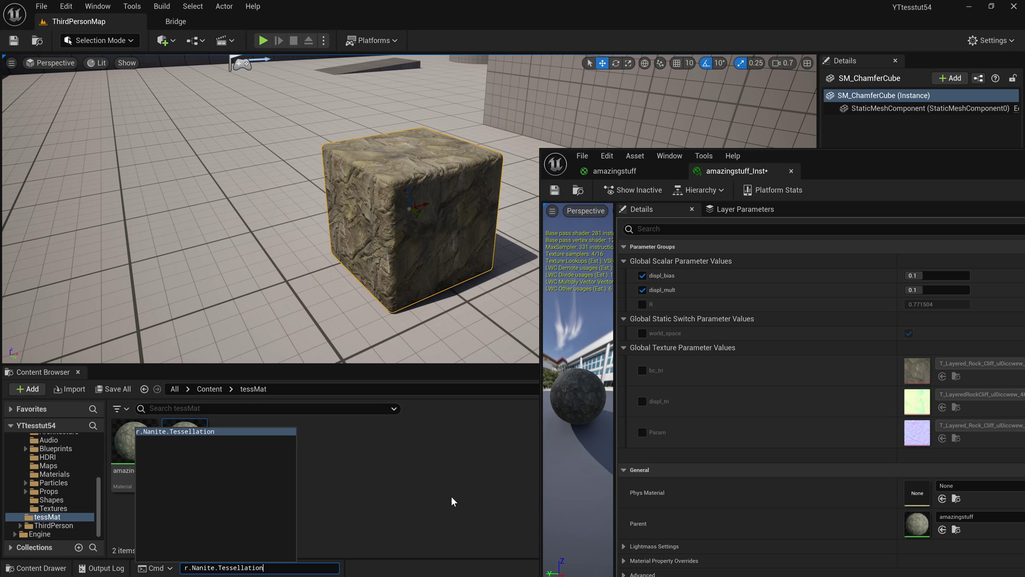
pyautogui.write('=1')
pyautogui.press('Return')
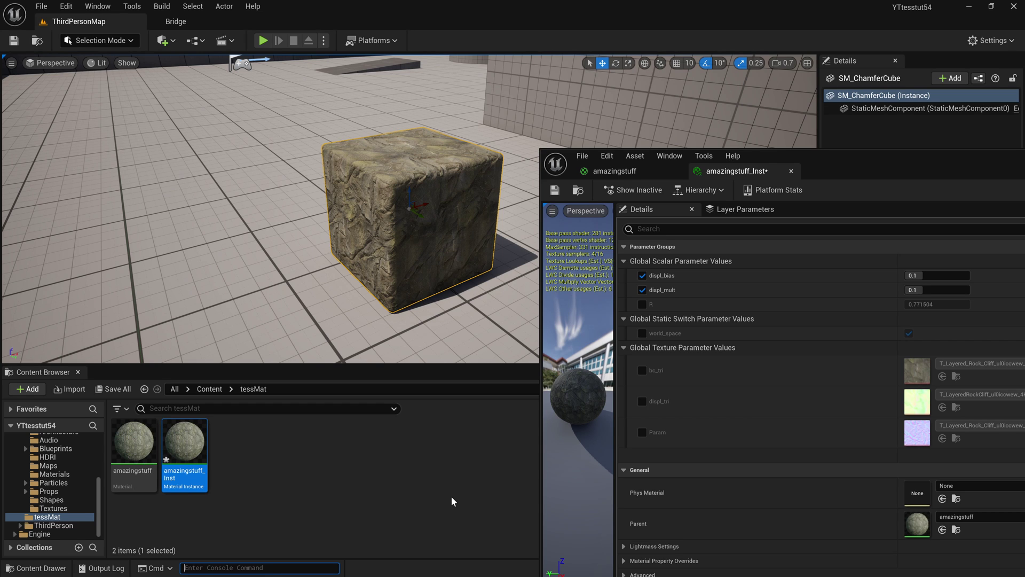
# Step: Locate the cube's SM_ChamferCube mesh in the Meshes folder and enable Nanite on it
pyautogui.moveTo(362, 148); pyautogui.dragTo(363, 148, button='right')
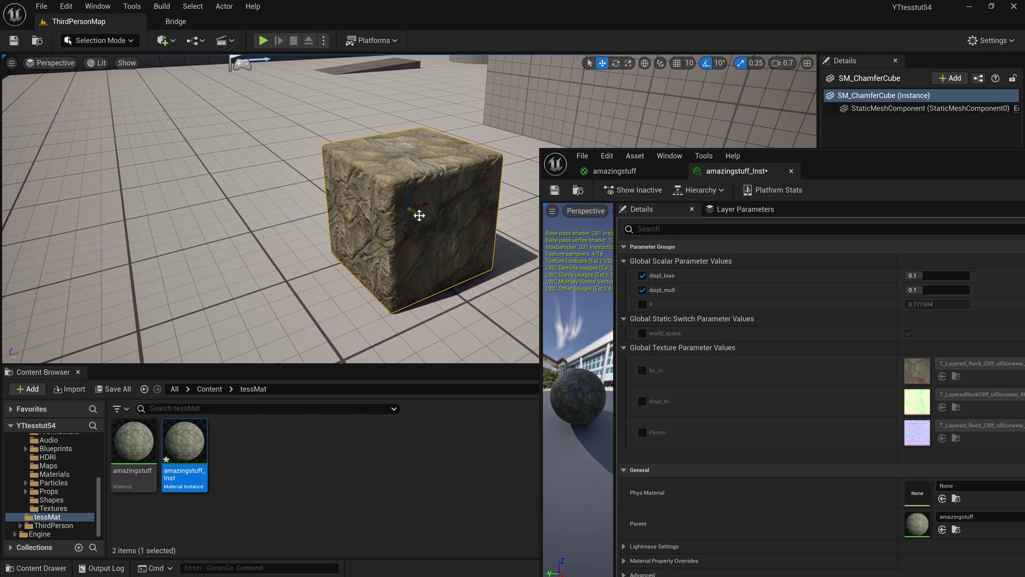
pyautogui.hotkey('ctrl', 'b')
pyautogui.rightClick(140, 441)
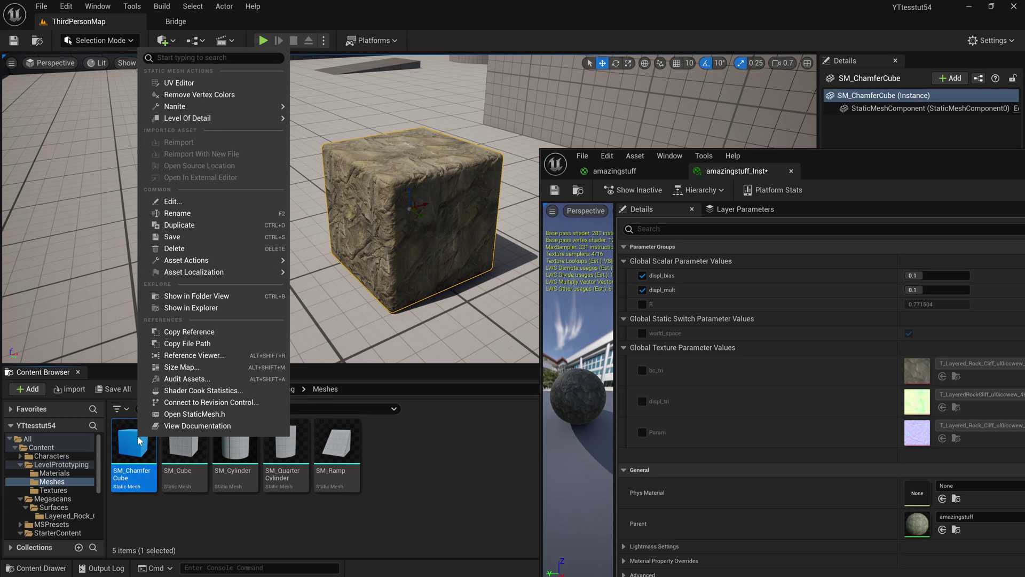
pyautogui.click(393, 465)
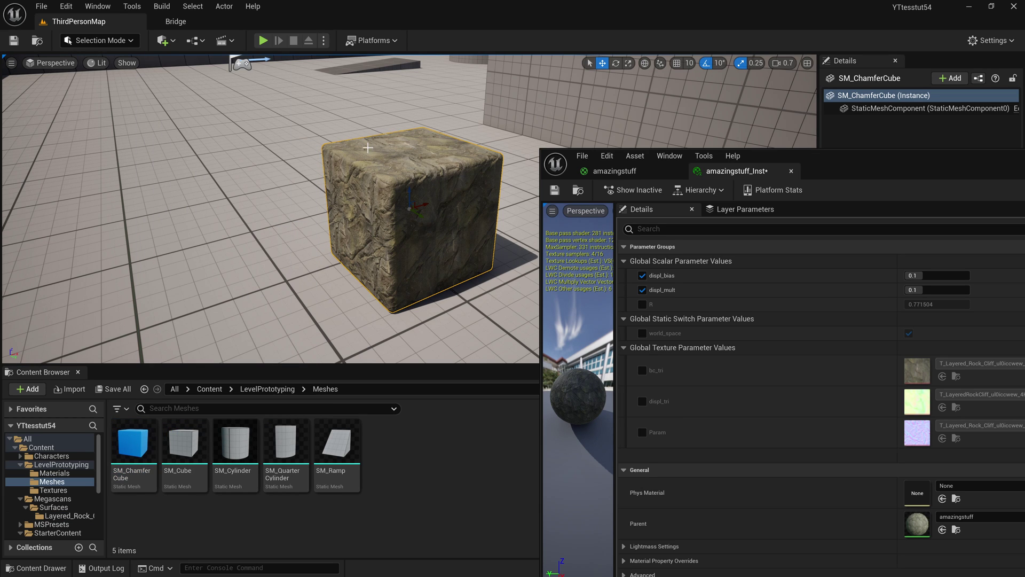
pyautogui.hotkey('ctrl', 'b')
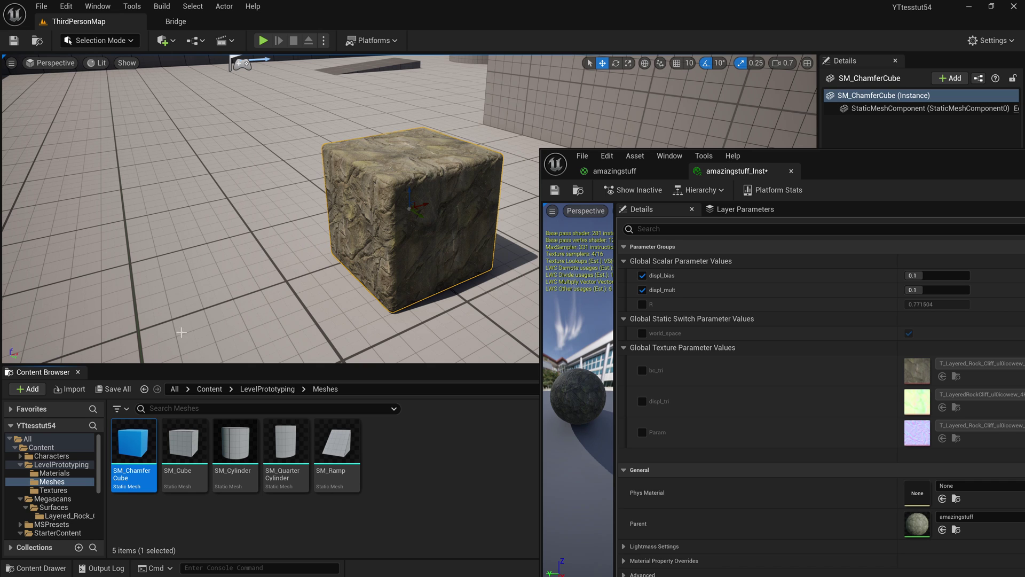
pyautogui.rightClick(135, 441)
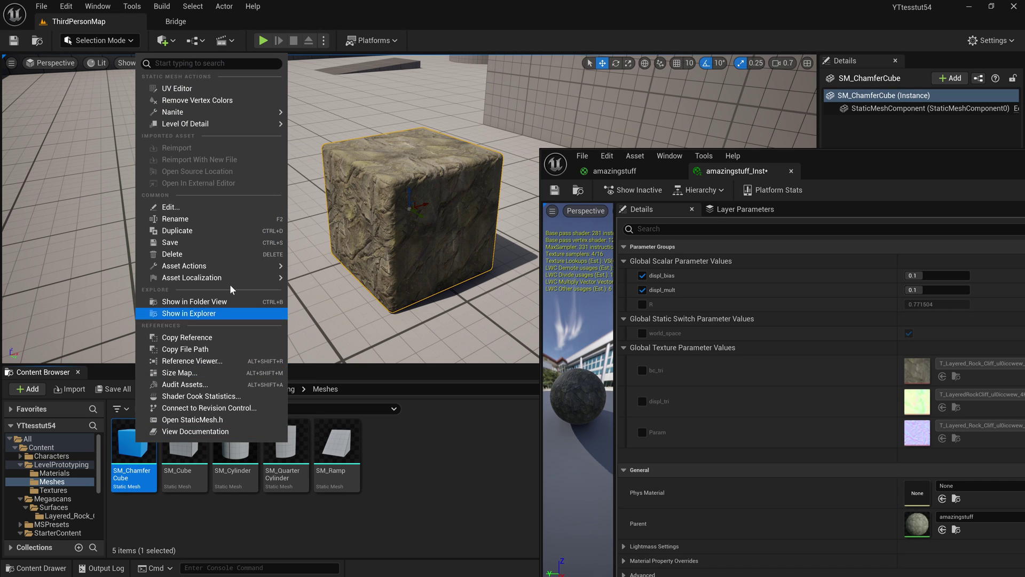
pyautogui.moveTo(238, 115)
pyautogui.click(308, 116)
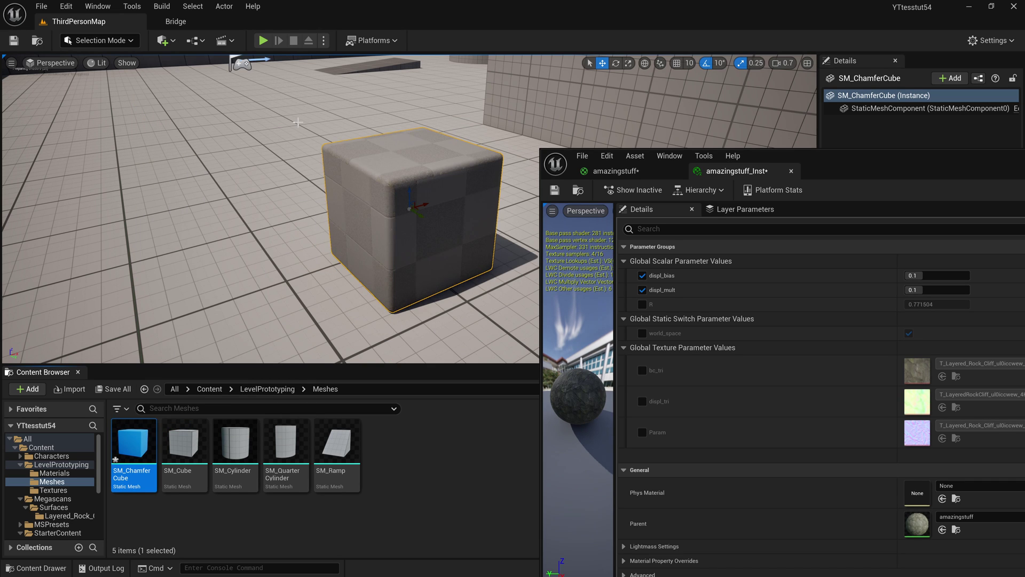
pyautogui.click(422, 467)
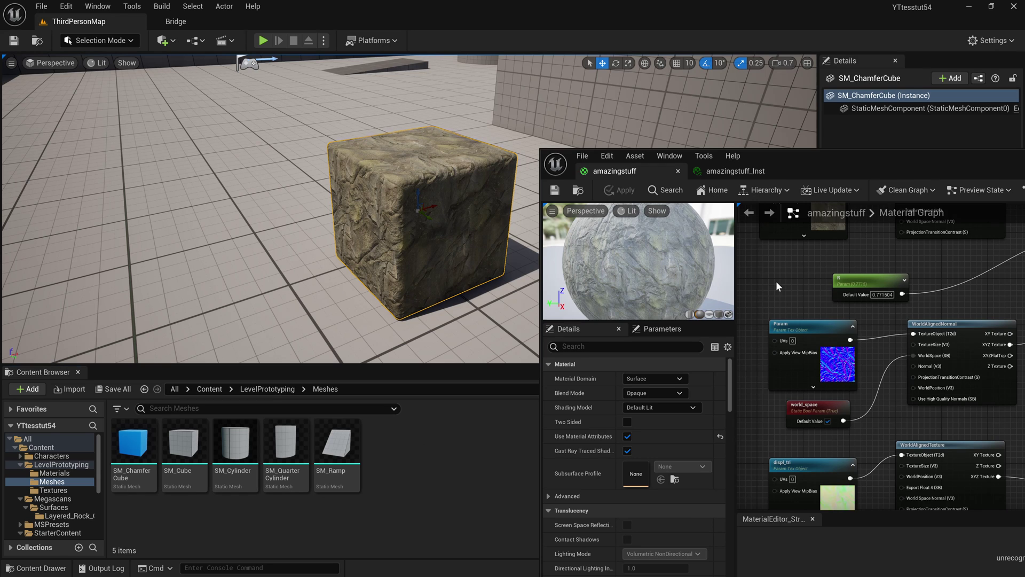
# Step: Enable tessellation in the amazingstuff material's Nanite settings and save the material
pyautogui.click(689, 344)
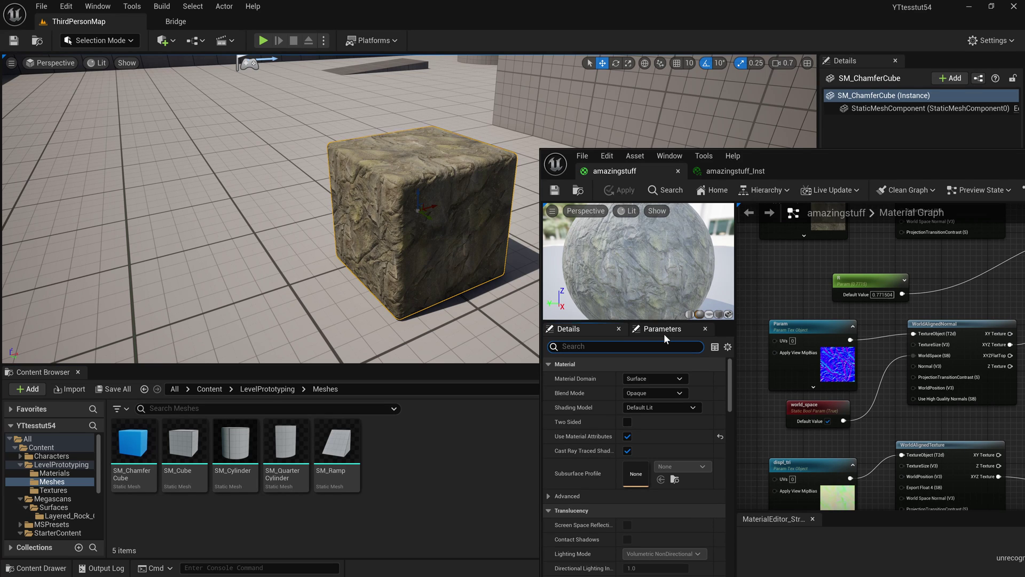
pyautogui.scroll(-6, 571, 438)
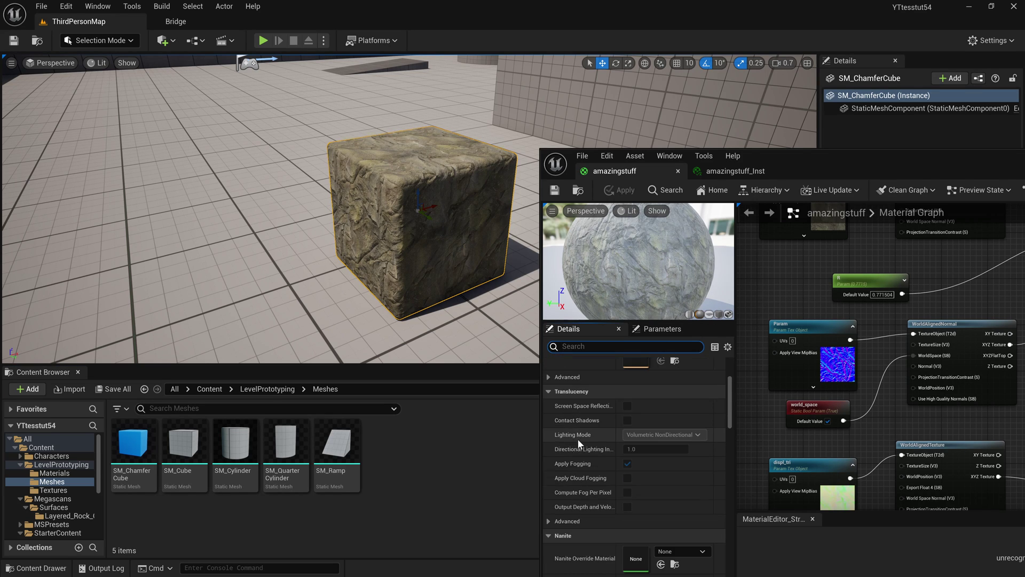
pyautogui.scroll(-4, 566, 456)
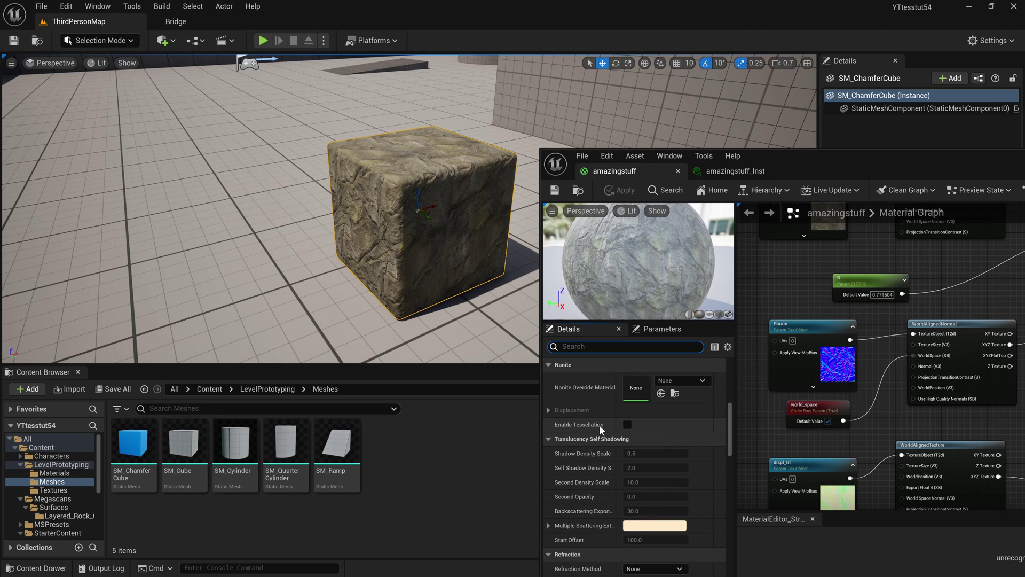
pyautogui.click(627, 425)
pyautogui.click(556, 191)
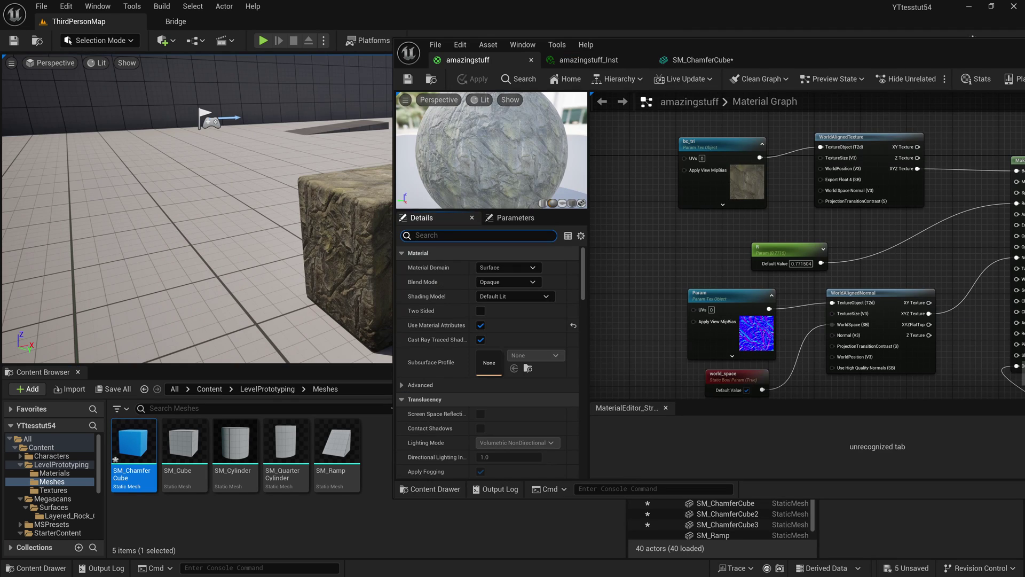
# Step: Filter the amazingstuff material's details by "nanite" to check them, and switch to the SM_ChamferCube mesh settings
pyautogui.write('nanite')
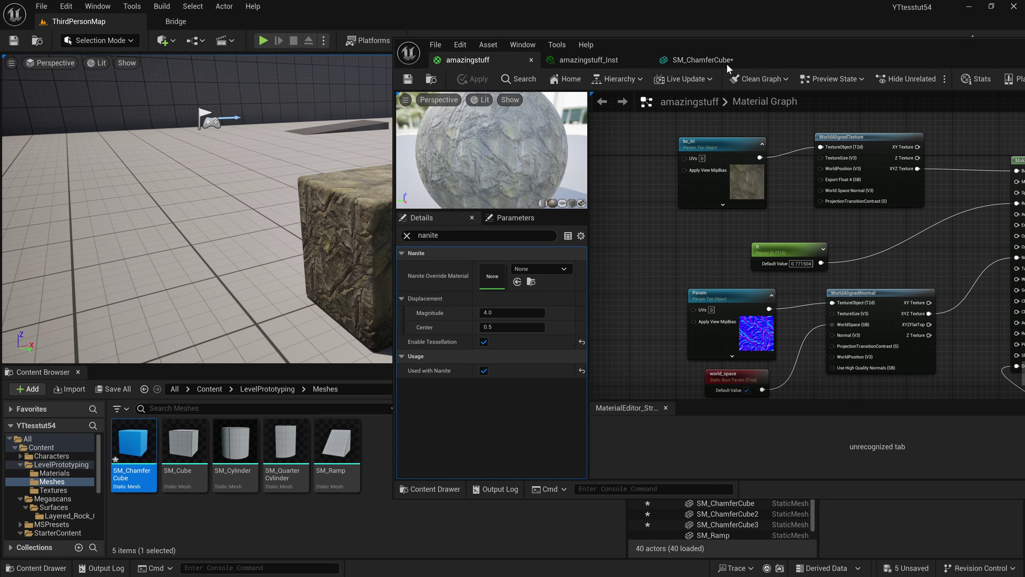
pyautogui.moveTo(738, 50); pyautogui.dragTo(881, 77)
pyautogui.click(879, 86)
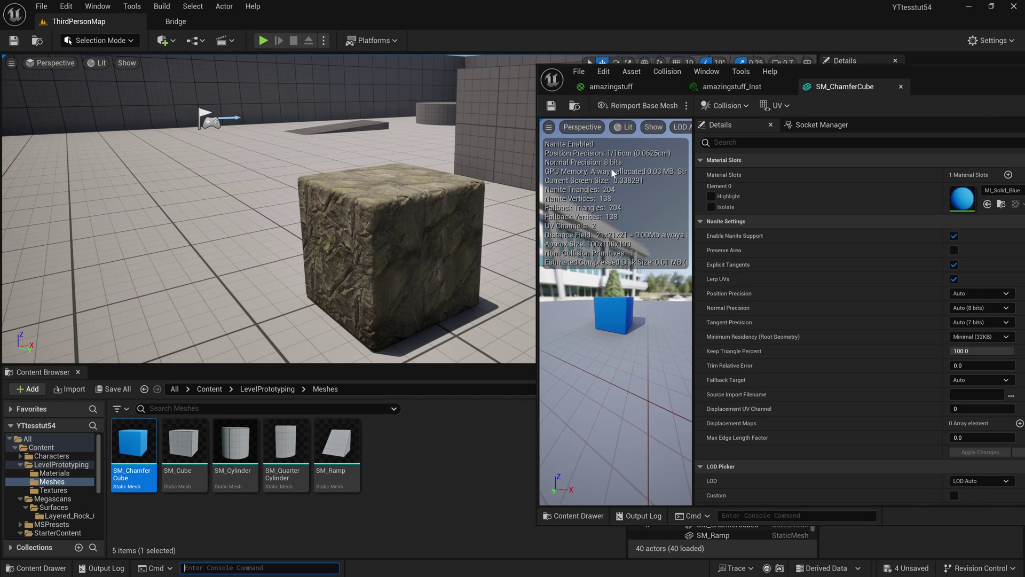
# Step: Toggle Nanite tessellation in the level with the r.Nanite.Tessellation console command
pyautogui.press('Up')
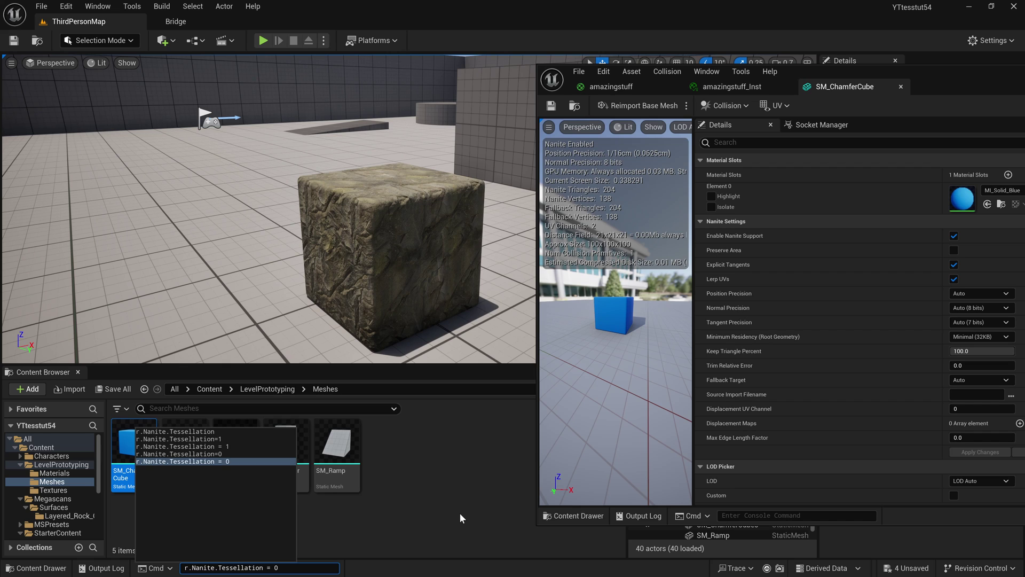
pyautogui.press('BackSpace')
pyautogui.press('BackSpace')
pyautogui.press('BackSpace')
pyautogui.press('BackSpace')
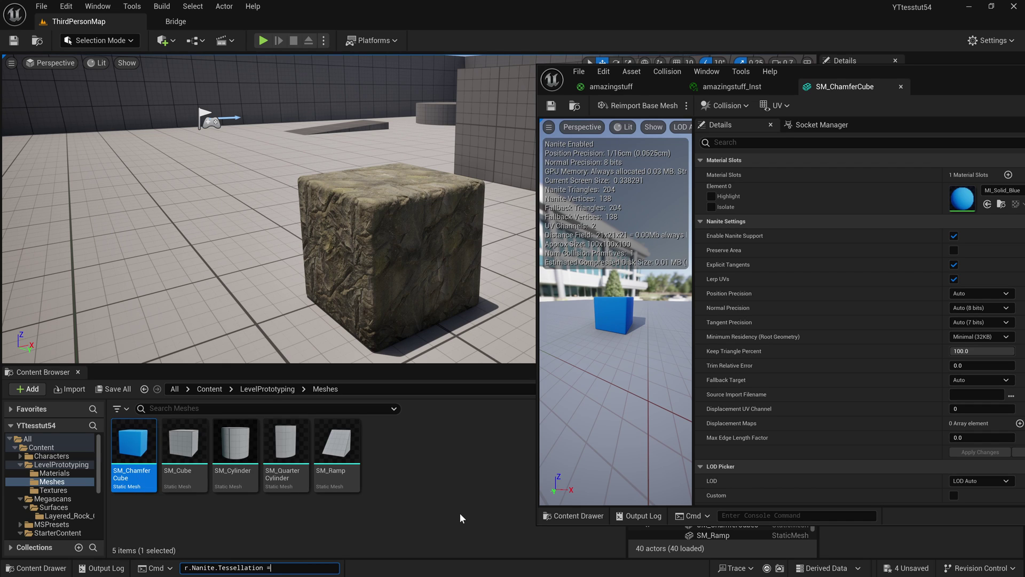
pyautogui.press('Return')
pyautogui.press('Return')
pyautogui.press('Up')
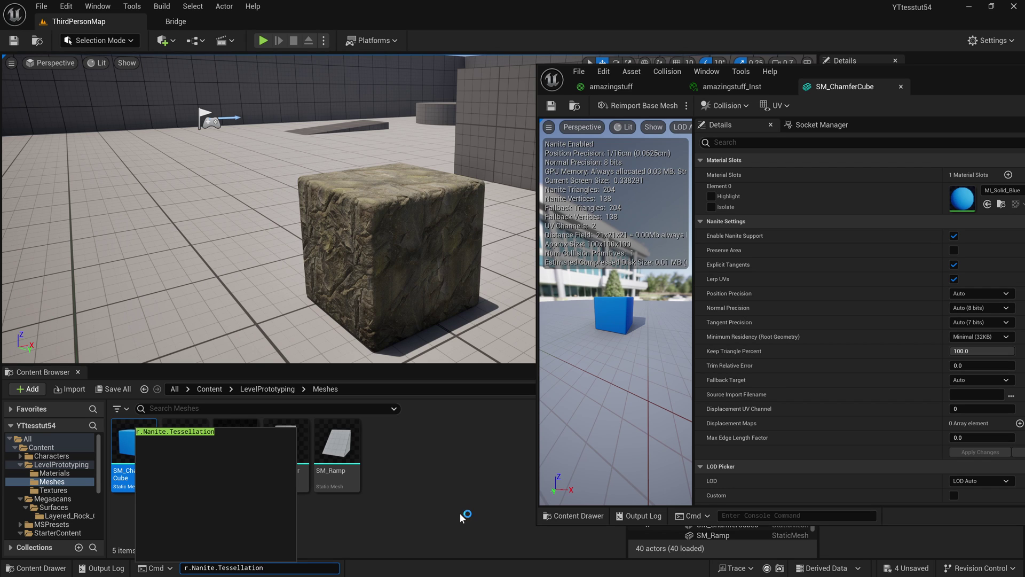
pyautogui.write('=')
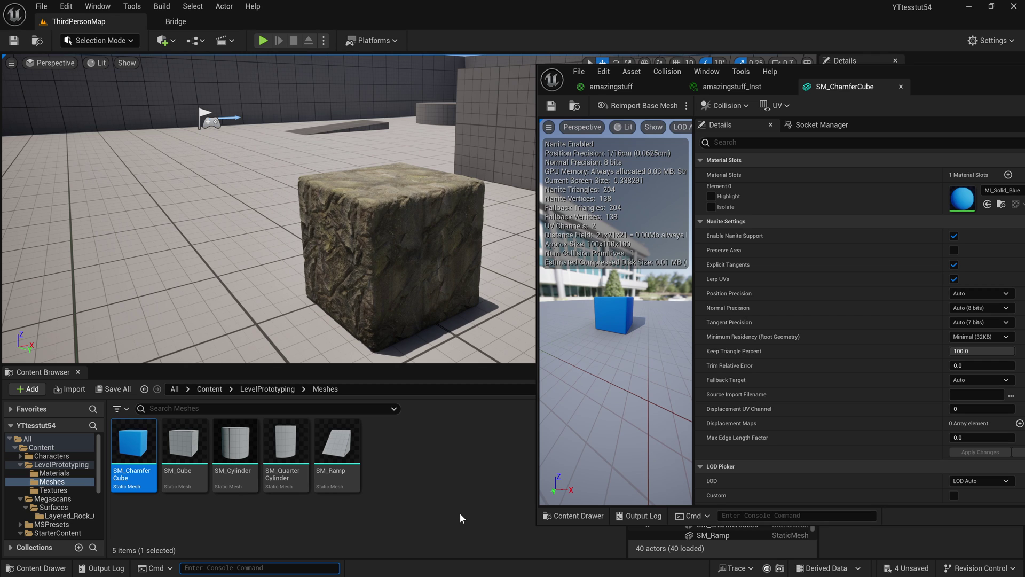
pyautogui.press('Return')
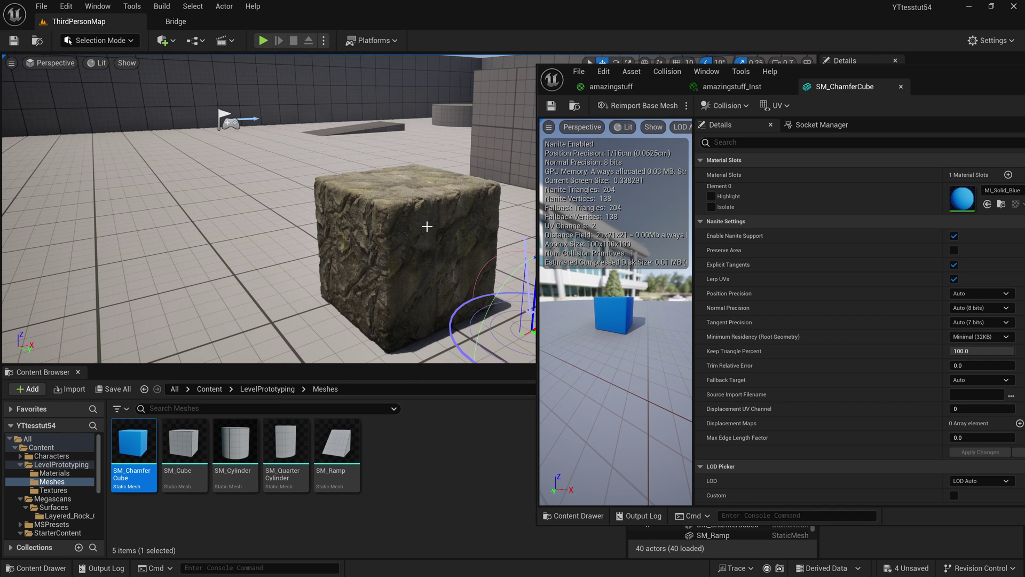
# Step: Raise displ_mult in the amazingstuff_Inst material instance to about 1.11
pyautogui.moveTo(866, 73); pyautogui.dragTo(690, 81)
pyautogui.click(552, 96)
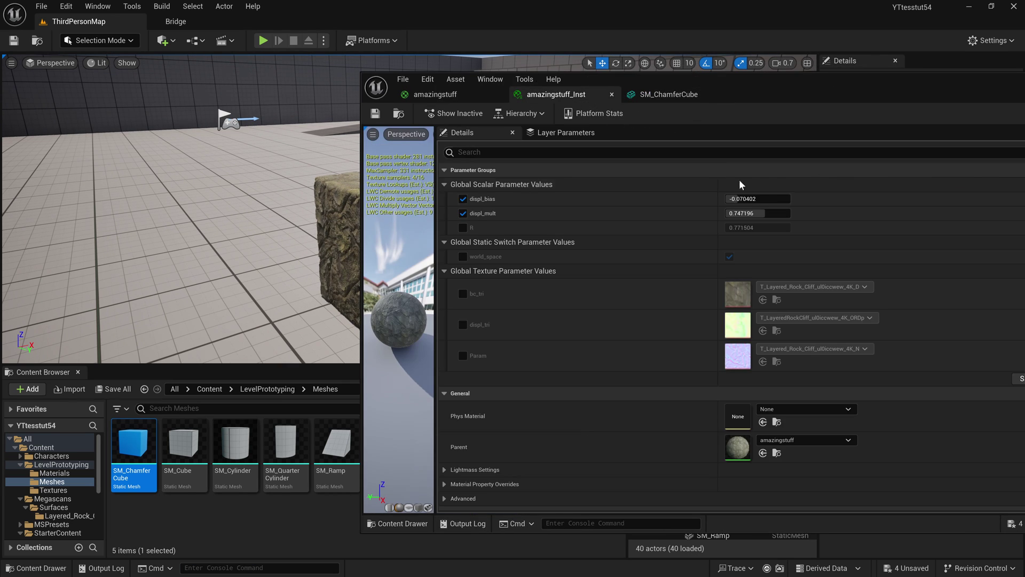
pyautogui.moveTo(762, 209); pyautogui.dragTo(777, 210)
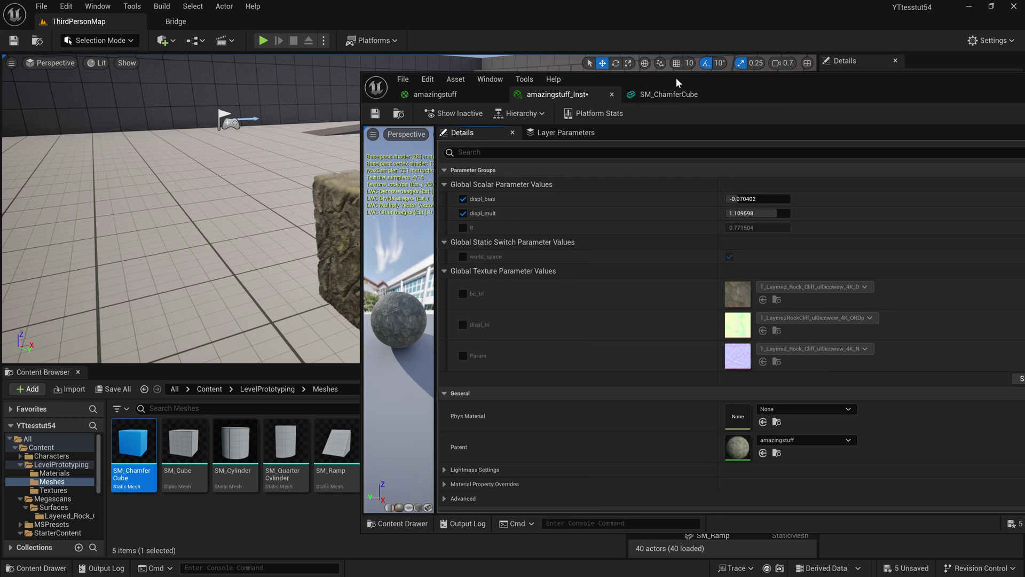
# Step: Uncover the chamfer cube and rotate the level's directional light so the cube's shadow falls to its left
pyautogui.moveTo(677, 83); pyautogui.dragTo(801, 186)
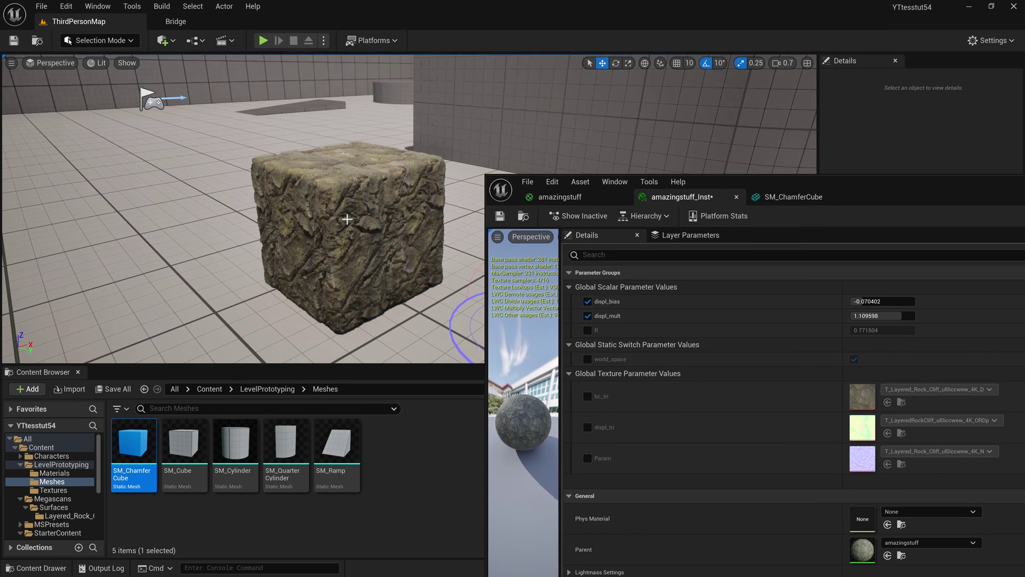
pyautogui.hotkey('ctrl', 'l')
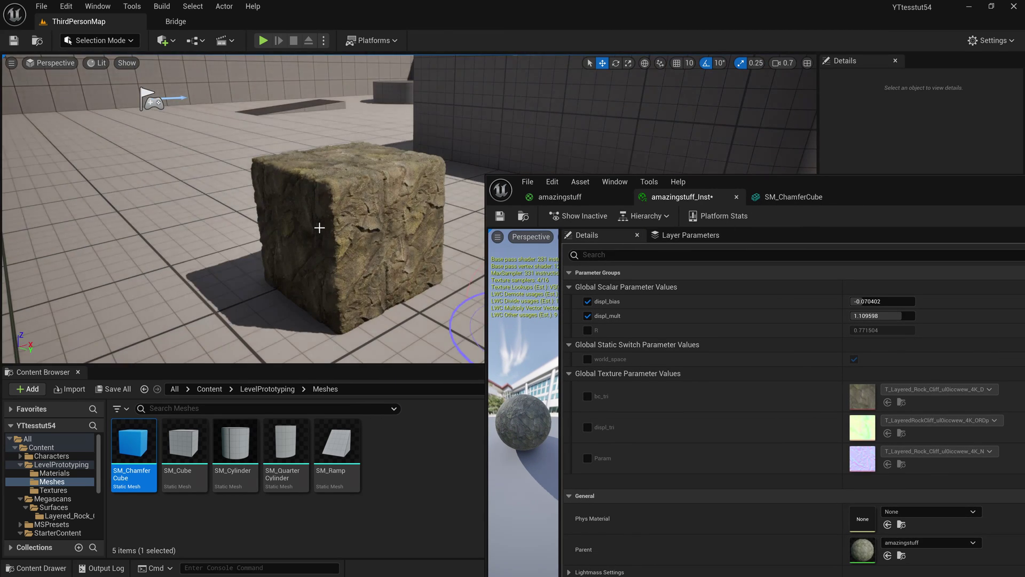
pyautogui.hotkey('ctrl', 'l')
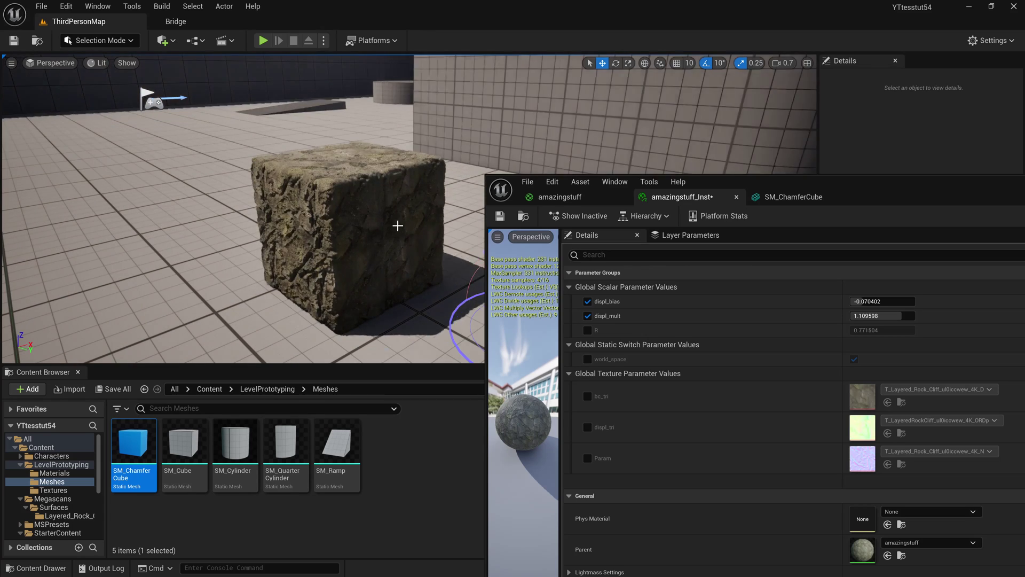
pyautogui.hotkey('ctrl', 'l')
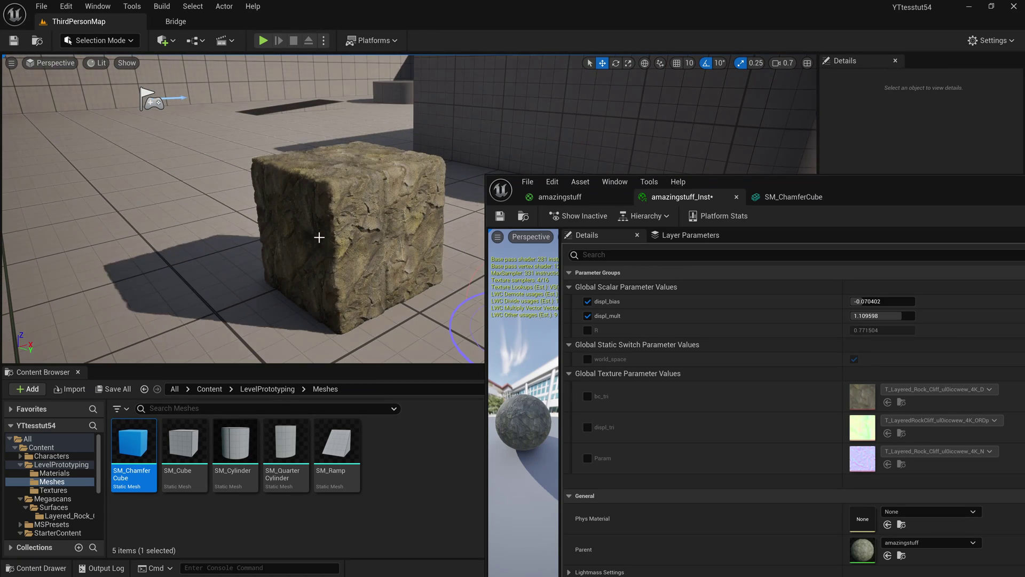
# Step: Move the instance editor further aside and create a folder named FBXs in the Content folder
pyautogui.moveTo(795, 187); pyautogui.dragTo(879, 273)
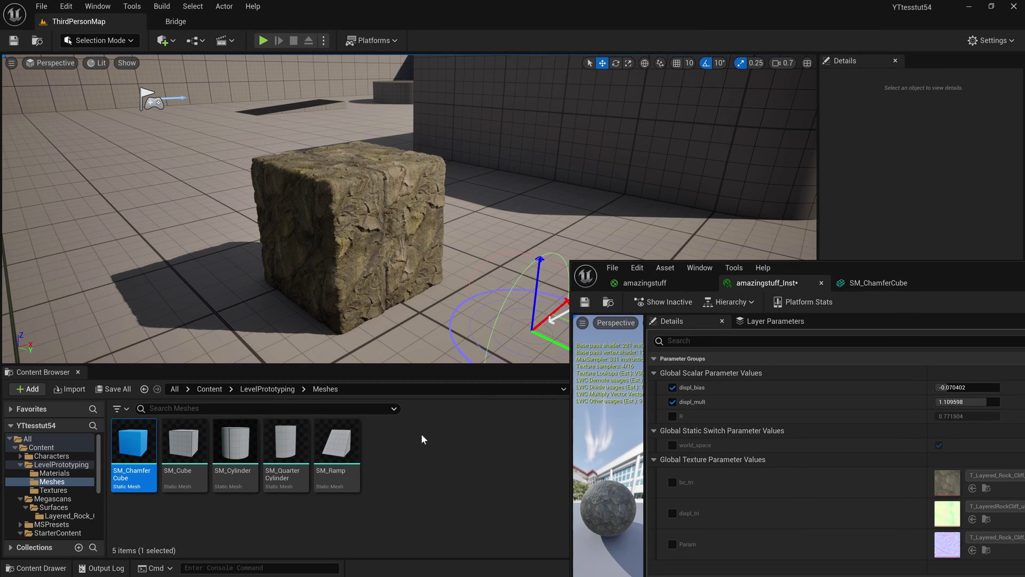
pyautogui.click(422, 439)
pyautogui.click(209, 388)
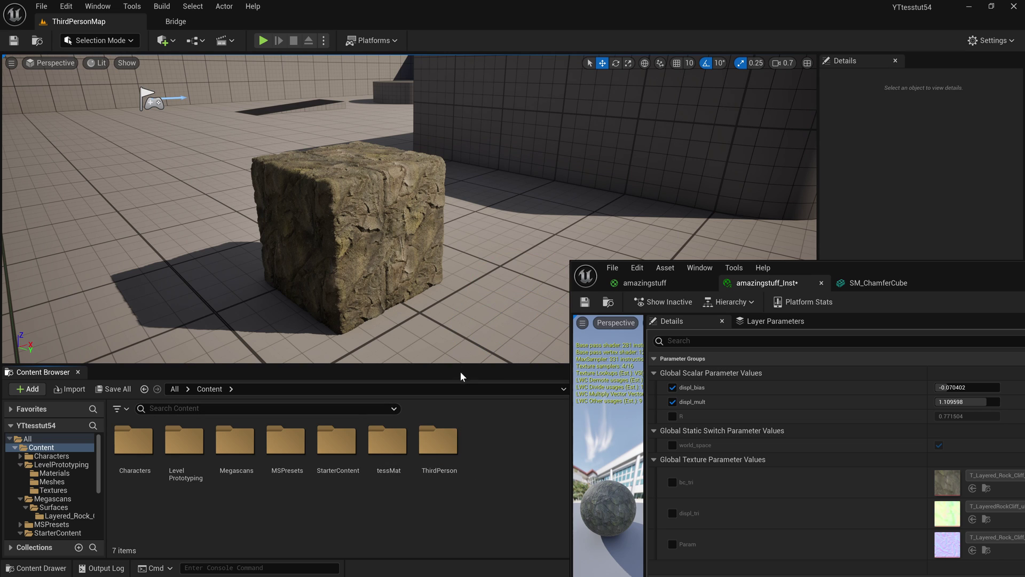
pyautogui.hotkey('ctrl', 'shift', 'n')
pyautogui.write('FBXs')
pyautogui.press('Return')
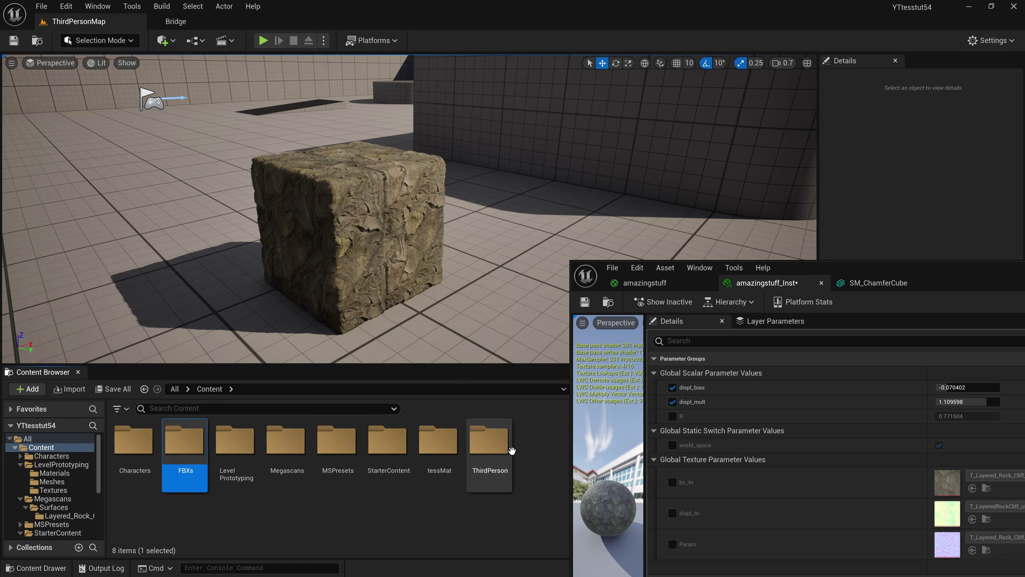
# Step: Open the FBXs folder and choose the 54geo FBX file from Documents > wip > tessellation for import
pyautogui.press('Return')
pyautogui.rightClick(413, 456)
pyautogui.click(476, 62)
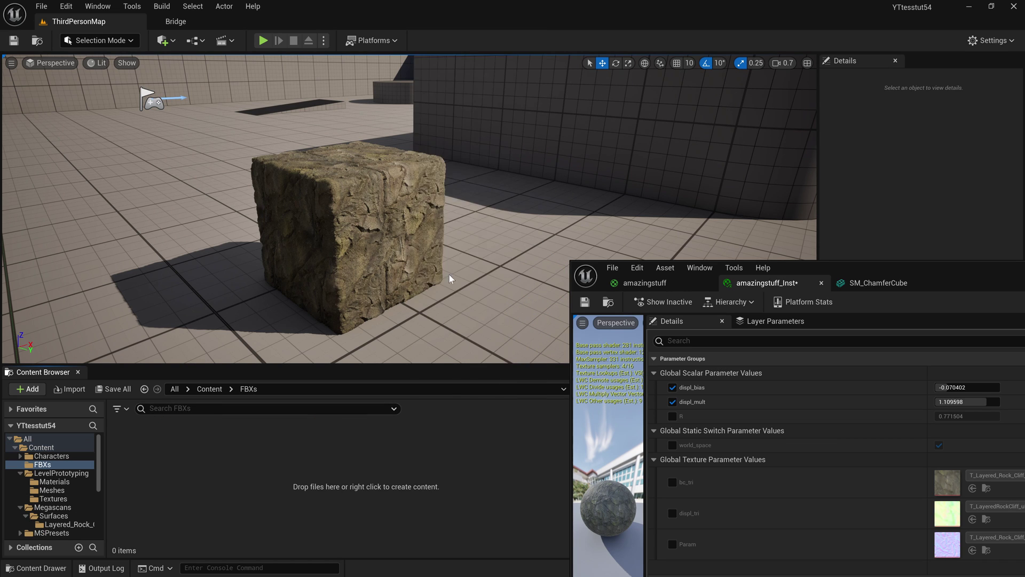
pyautogui.scroll(-1, 135, 230)
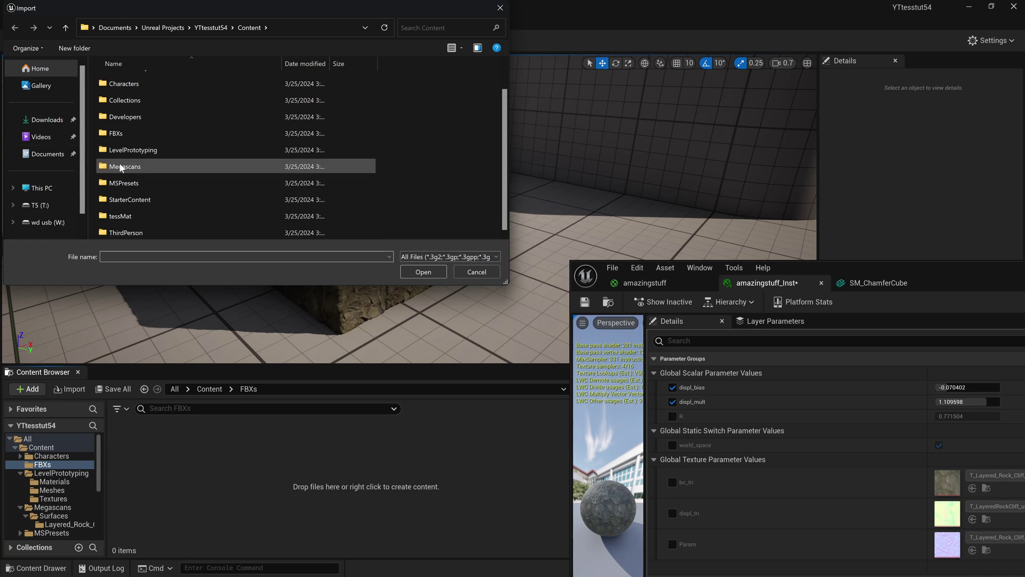
pyautogui.click(57, 155)
pyautogui.doubleClick(136, 158)
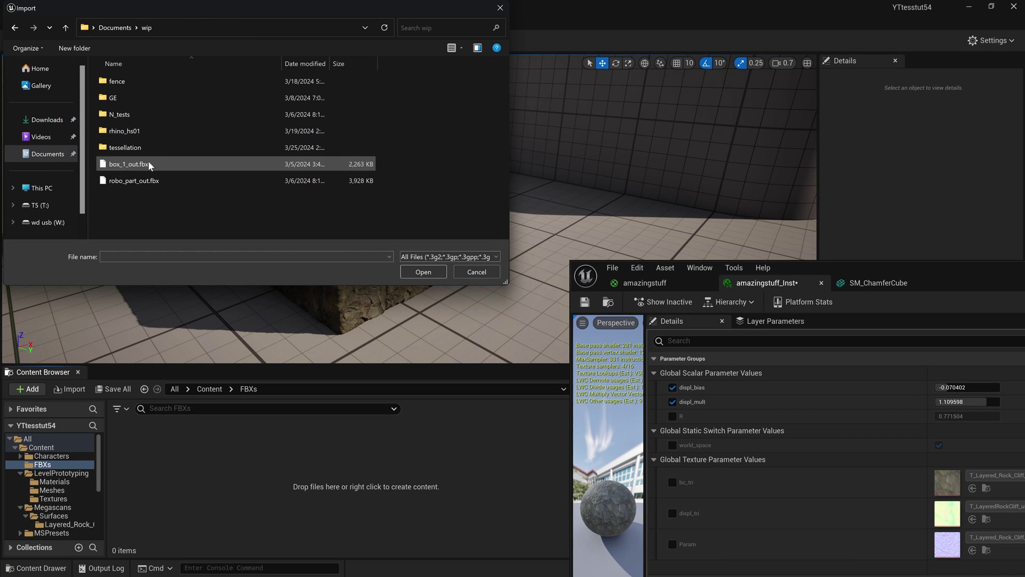
pyautogui.doubleClick(162, 147)
pyautogui.doubleClick(134, 80)
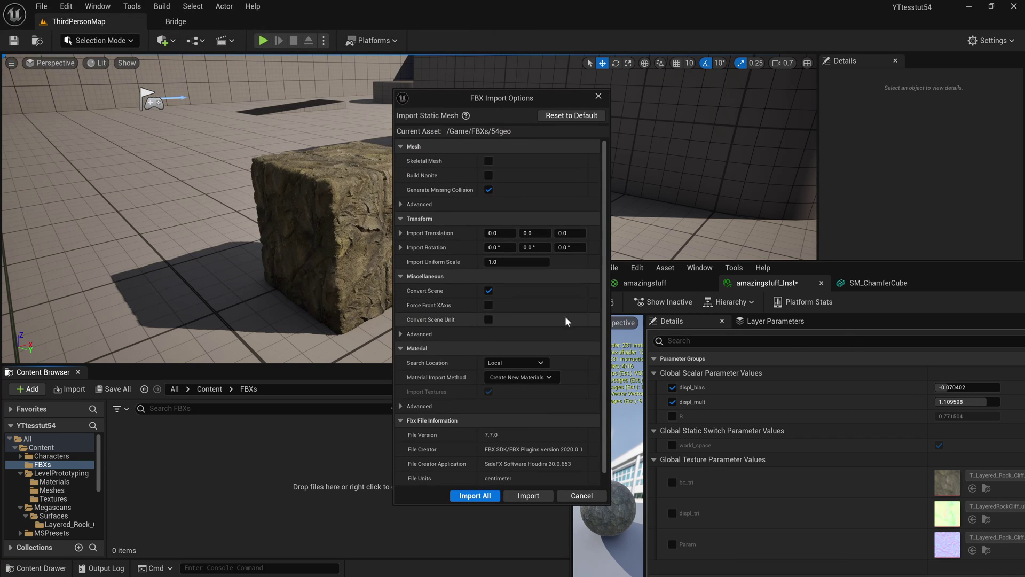
# Step: Disable Remove Degenerates, Build Reversed Index Buffer, Generate Lightmap UVs and One Convex Hull Per UCX, and set Normal Import Method to Import Normals and Tangents
pyautogui.click(401, 204)
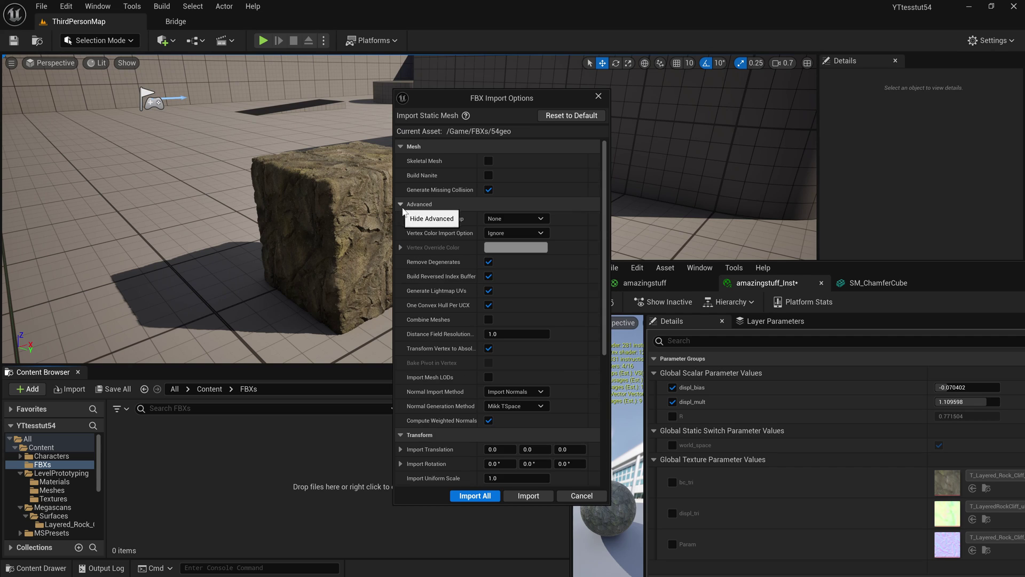
pyautogui.click(488, 262)
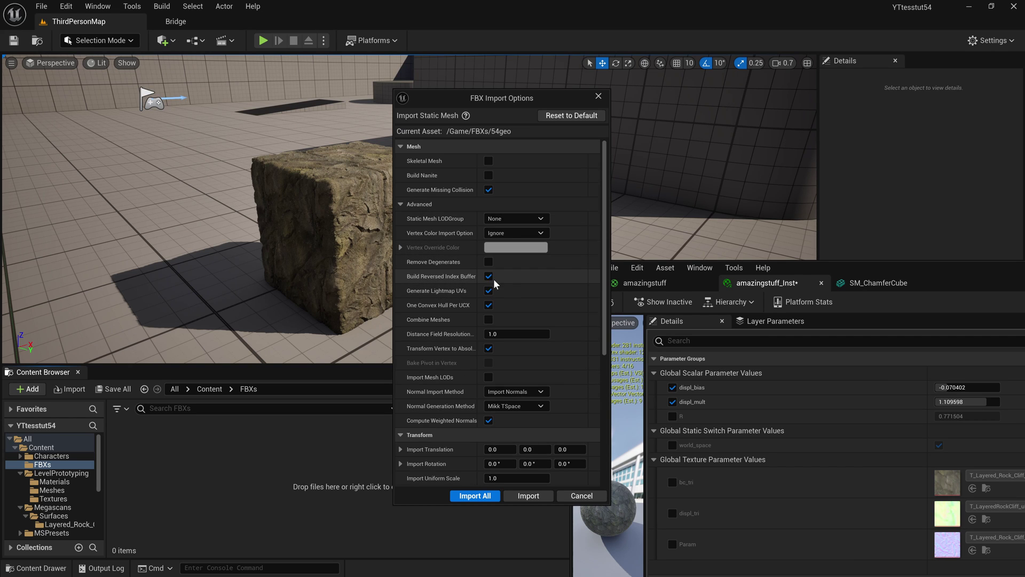
pyautogui.click(489, 276)
pyautogui.click(488, 290)
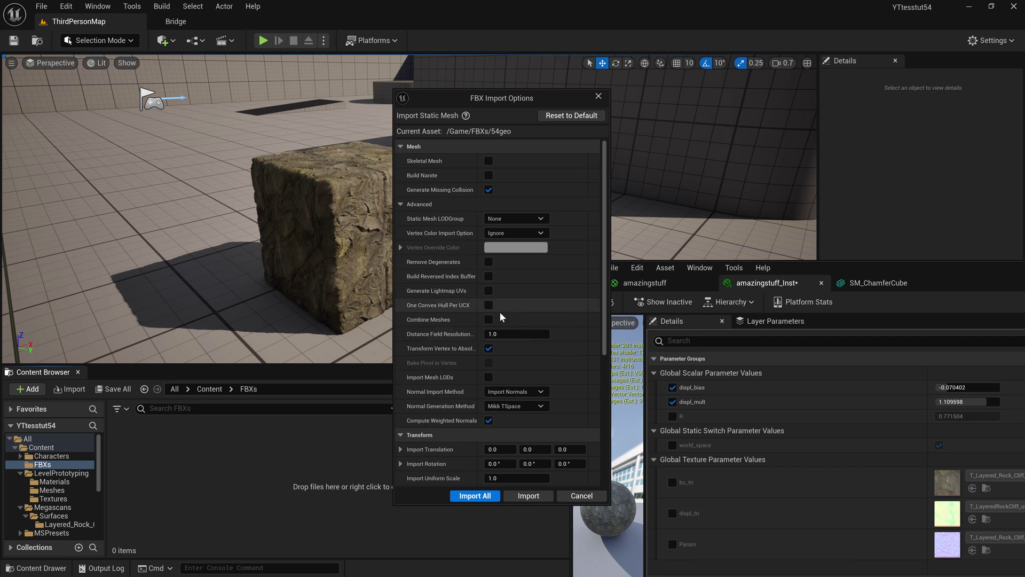
pyautogui.click(488, 305)
pyautogui.click(523, 392)
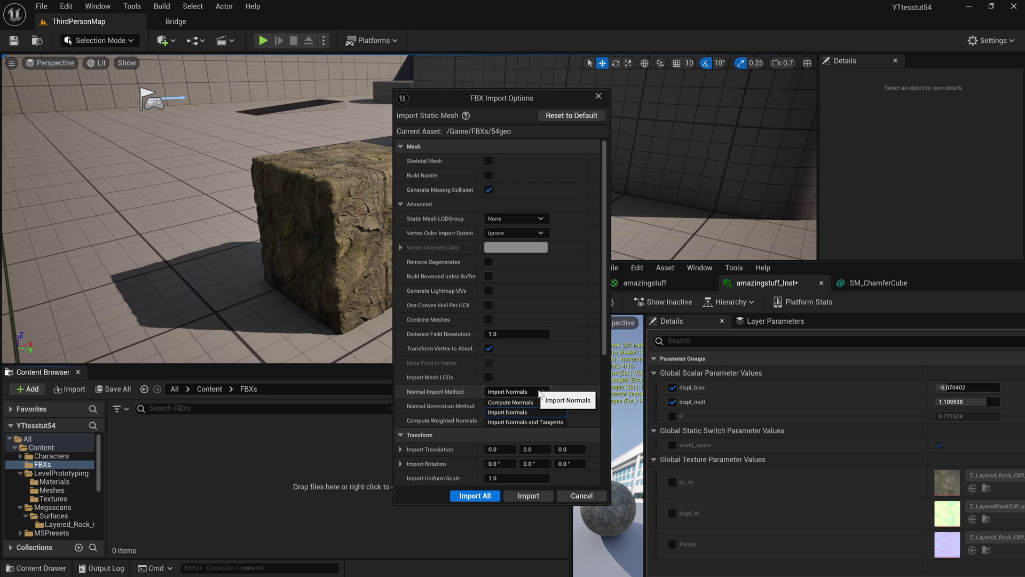
pyautogui.click(544, 422)
# Step: Review the remaining FBX import options, import all of 54geo into the FBXs folder and dismiss the message log
pyautogui.scroll(-5, 601, 355)
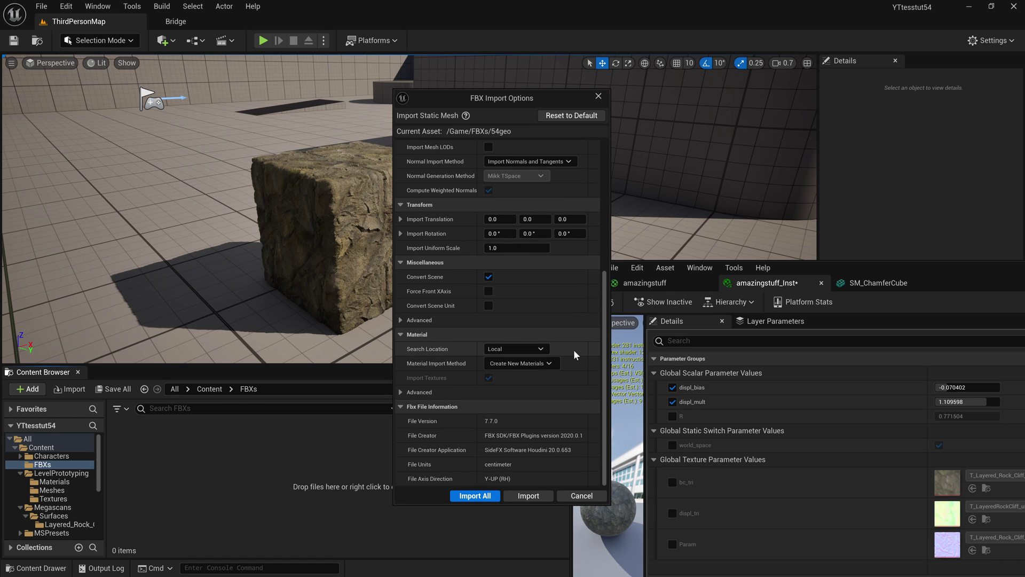
pyautogui.scroll(1, 595, 316)
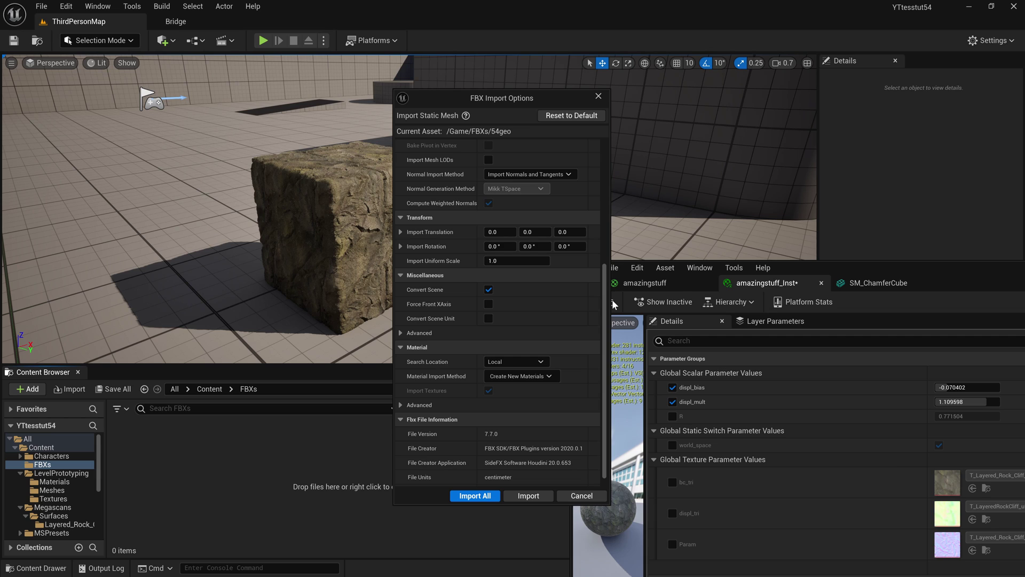
pyautogui.moveTo(608, 321); pyautogui.dragTo(607, 328)
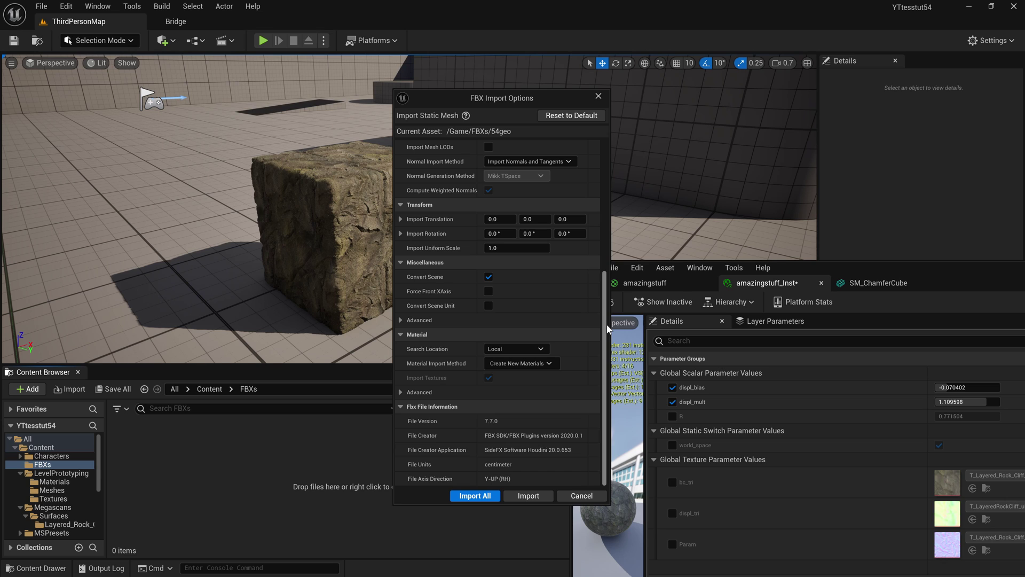
pyautogui.scroll(2, 541, 338)
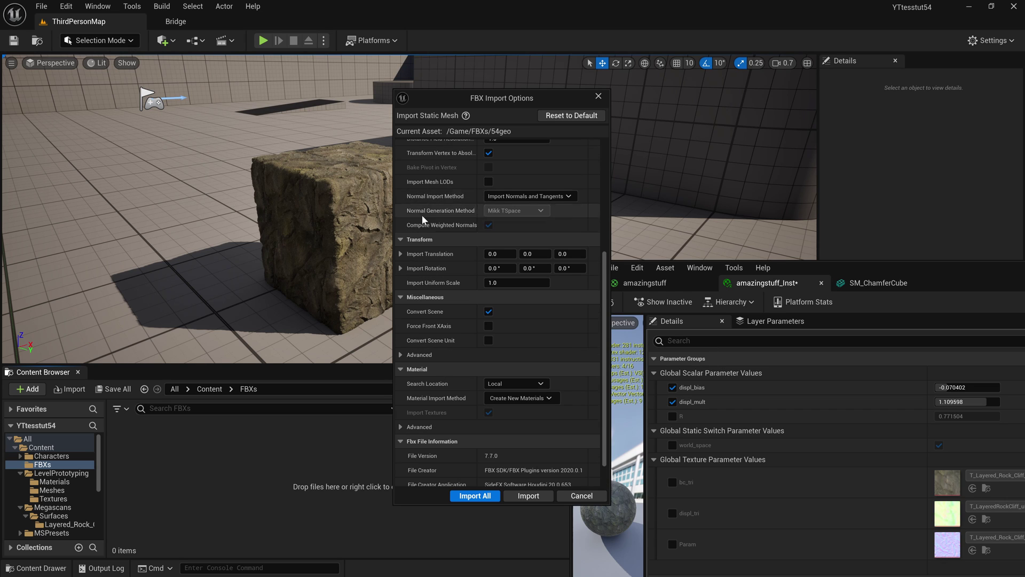
pyautogui.scroll(-2, 543, 390)
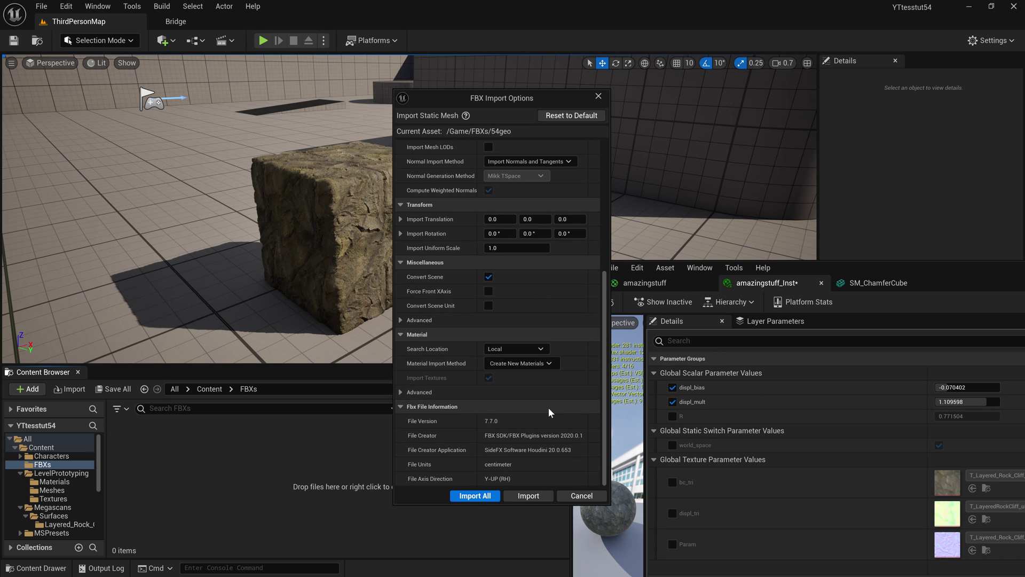
pyautogui.scroll(13, 550, 342)
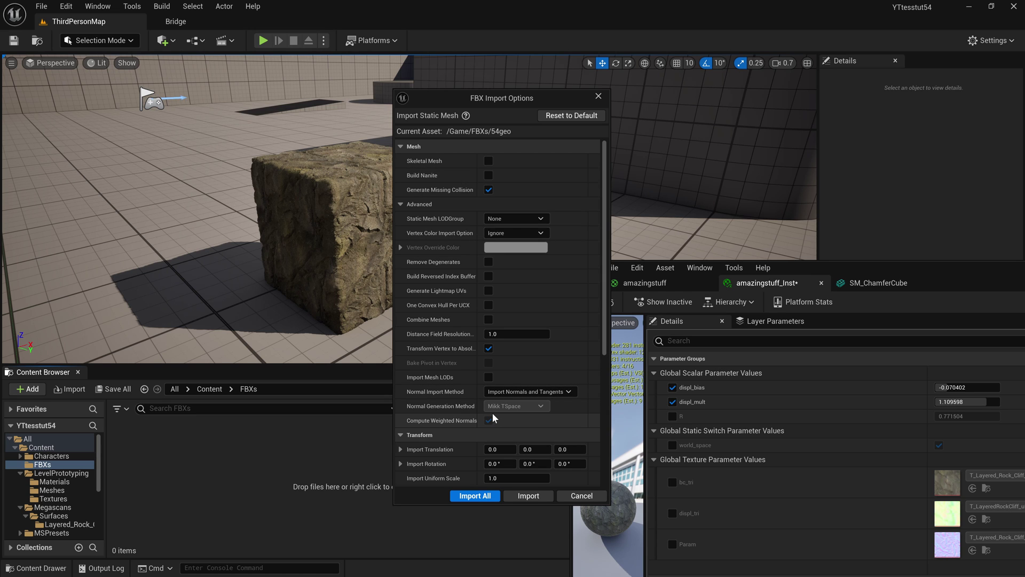
pyautogui.click(472, 496)
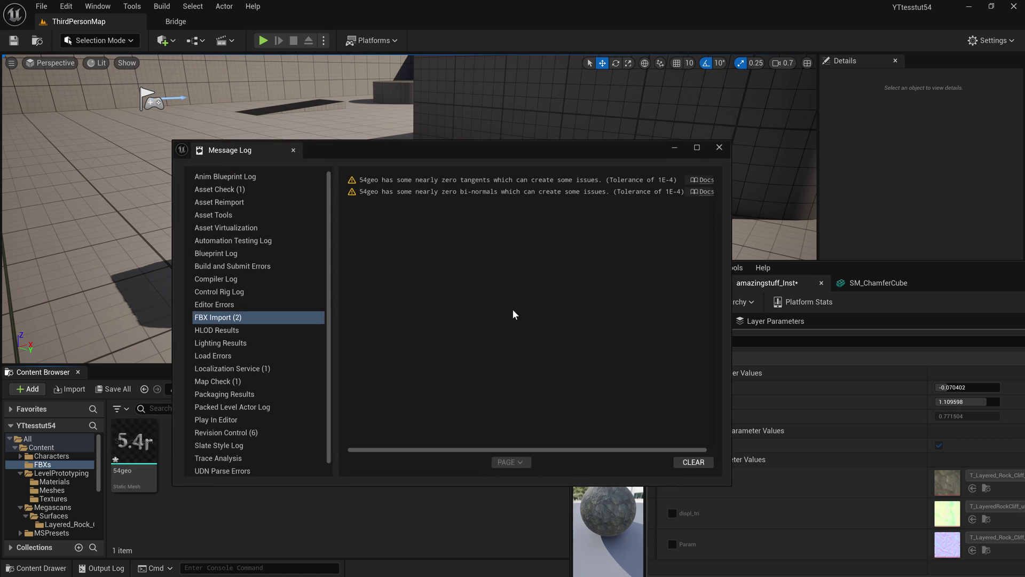
pyautogui.click(719, 147)
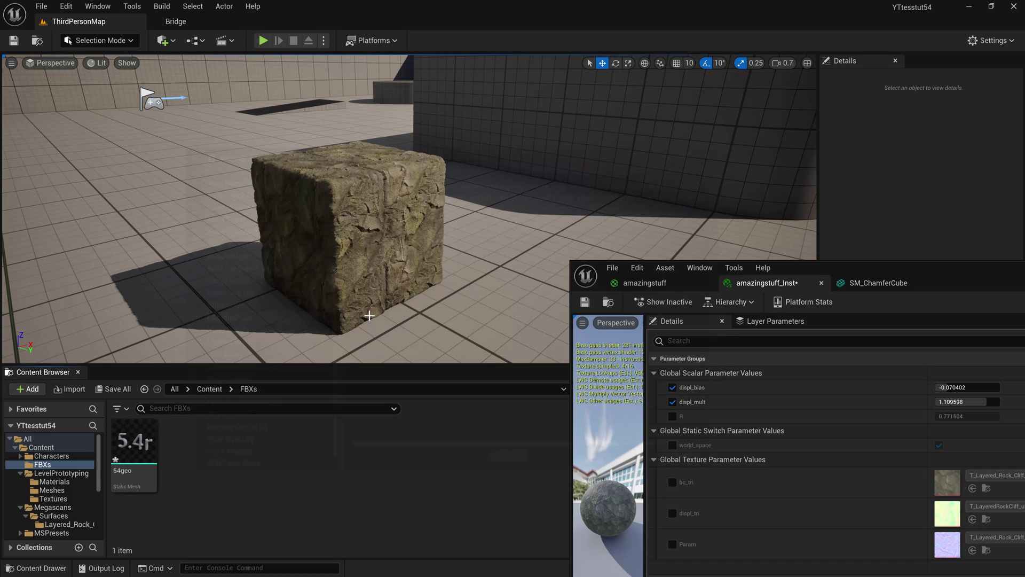
# Step: Place the 54geo mesh in the level near the chamfer cube, scaled uniformly to about 1.42 with Movable mobility
pyautogui.moveTo(133, 448); pyautogui.dragTo(163, 117)
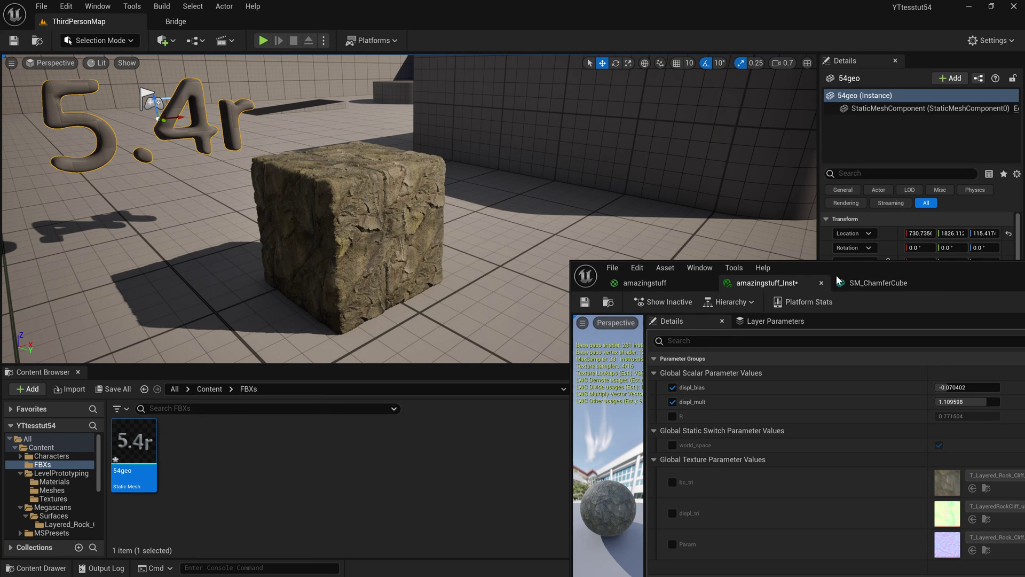
pyautogui.moveTo(902, 268); pyautogui.dragTo(524, 413)
pyautogui.moveTo(170, 123); pyautogui.dragTo(206, 121)
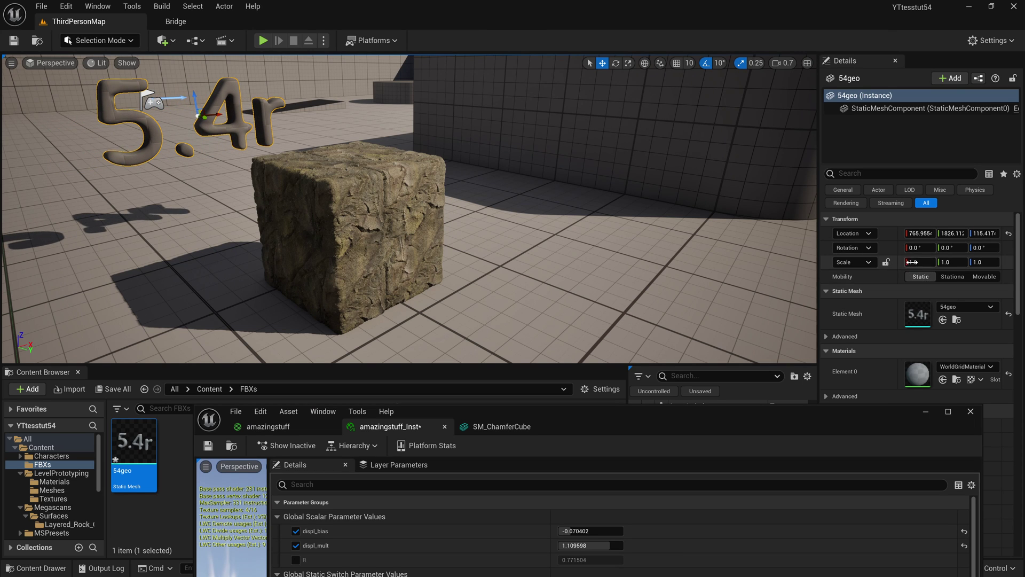
pyautogui.moveTo(914, 262); pyautogui.dragTo(941, 263)
pyautogui.click(984, 276)
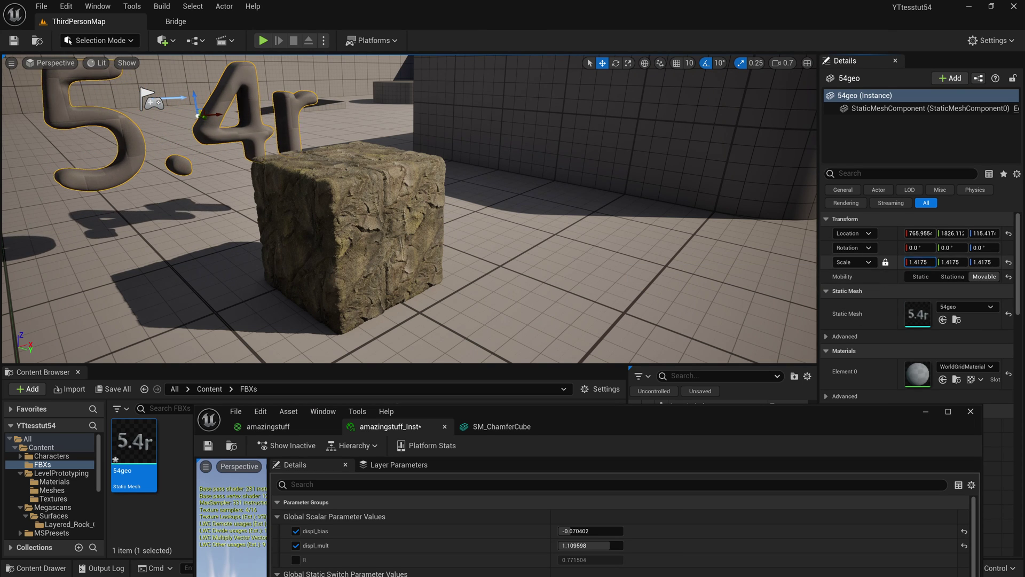
# Step: Move the 54geo mesh away from the chamfer cube to about Y 1289 and enlarge it uniformly to a scale of 1.6125
pyautogui.moveTo(270, 161); pyautogui.dragTo(439, 219, button='right')
pyautogui.keyDown('alt'); pyautogui.moveTo(404, 221); pyautogui.dragTo(496, 229); pyautogui.keyUp('alt')
pyautogui.keyDown('shift'); pyautogui.moveTo(373, 223); pyautogui.dragTo(155, 161); pyautogui.keyUp('shift')
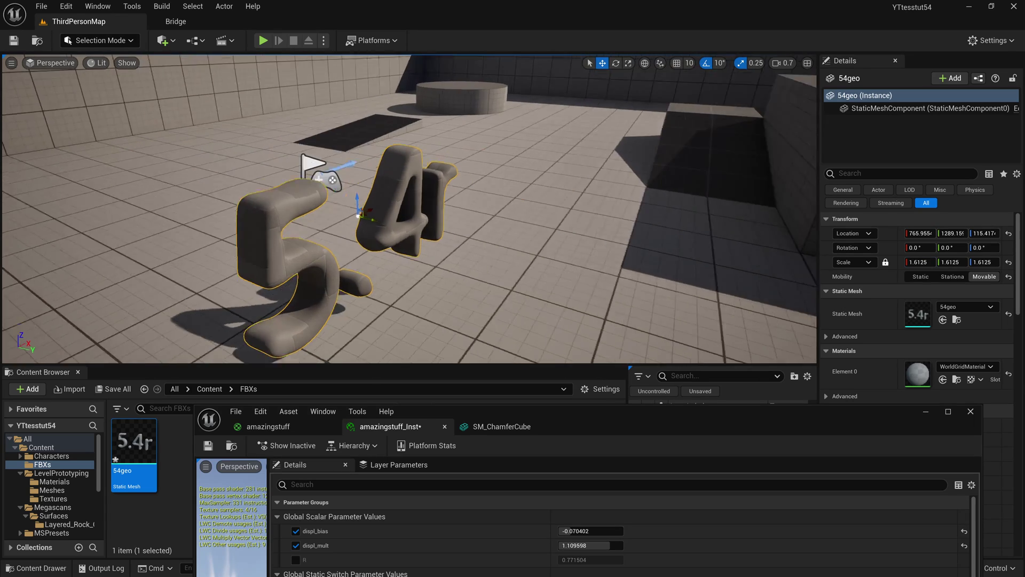
pyautogui.keyDown('alt'); pyautogui.moveTo(476, 263); pyautogui.dragTo(368, 240); pyautogui.keyUp('alt')
# Step: Assign the amazingstuff_Inst material instance to Element 0 of the 54geo mesh in the level
pyautogui.moveTo(541, 418); pyautogui.dragTo(544, 529)
pyautogui.click(489, 261)
pyautogui.click(990, 368)
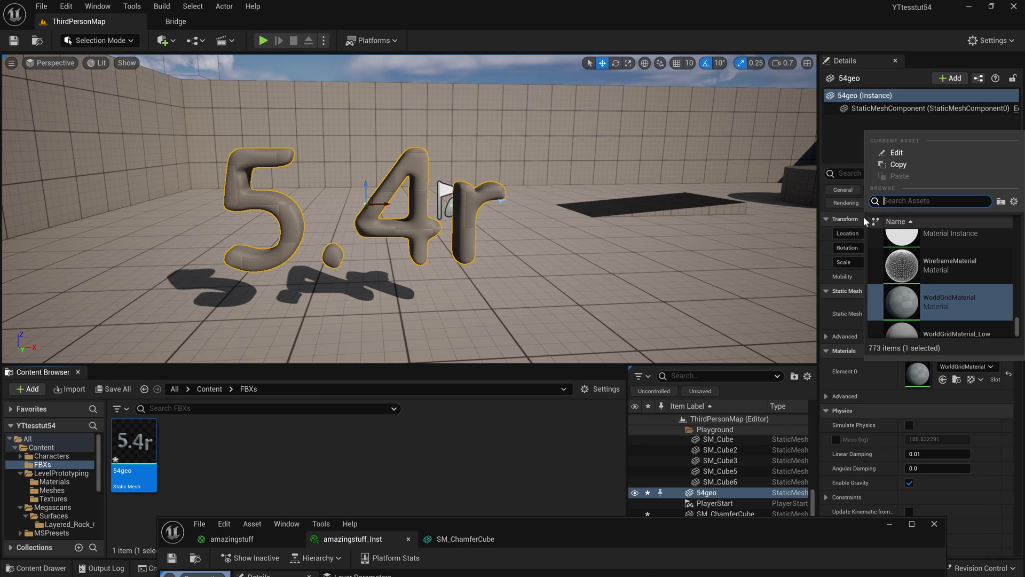
pyautogui.write('ama')
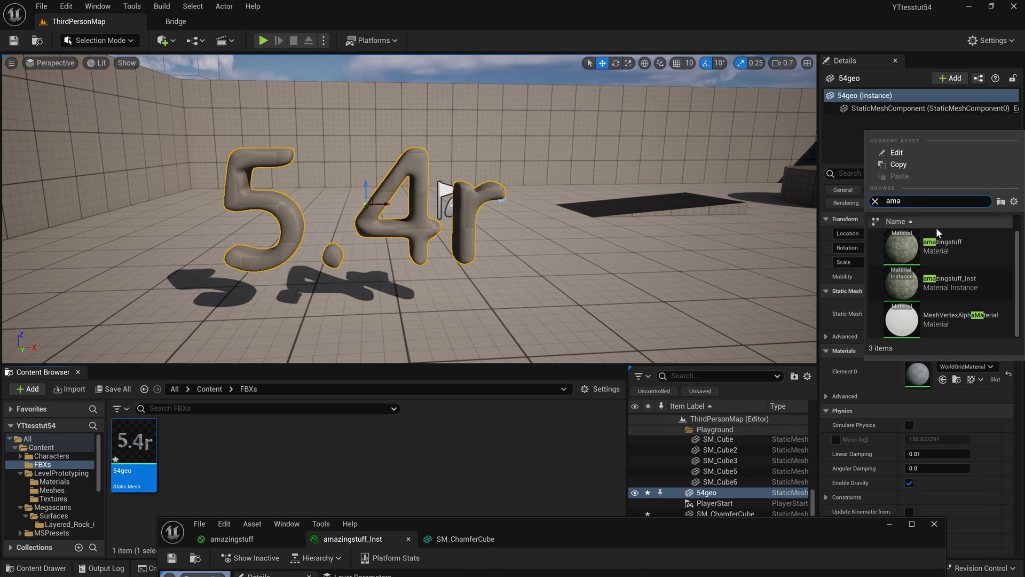
pyautogui.click(967, 288)
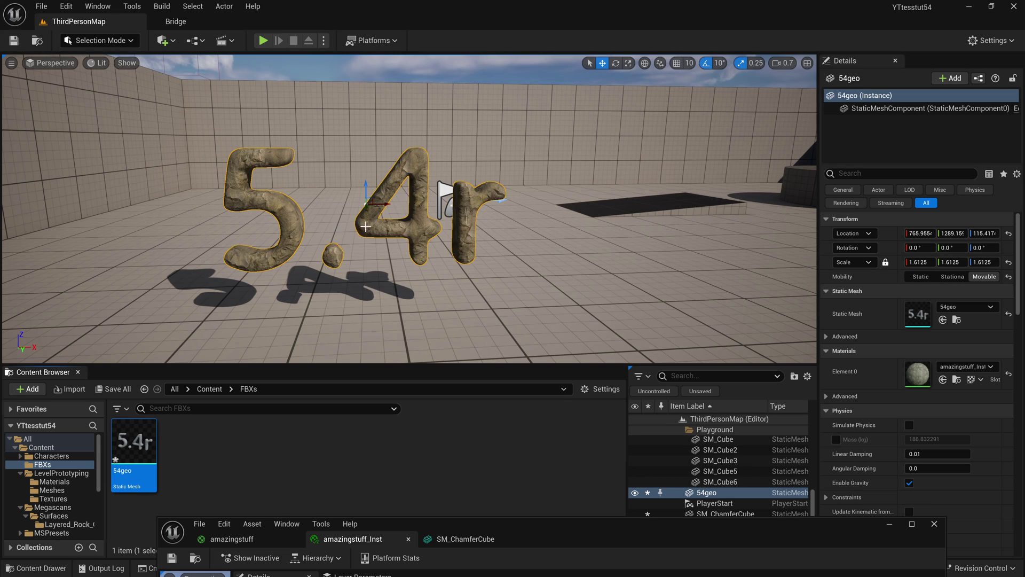
# Step: Move the material instance editor aside and enable Nanite on the 54geo static mesh asset
pyautogui.press('f')
pyautogui.keyDown('alt'); pyautogui.moveTo(442, 235); pyautogui.dragTo(470, 235); pyautogui.keyUp('alt')
pyautogui.scroll(5, 442, 235)
pyautogui.moveTo(482, 519); pyautogui.dragTo(882, 363)
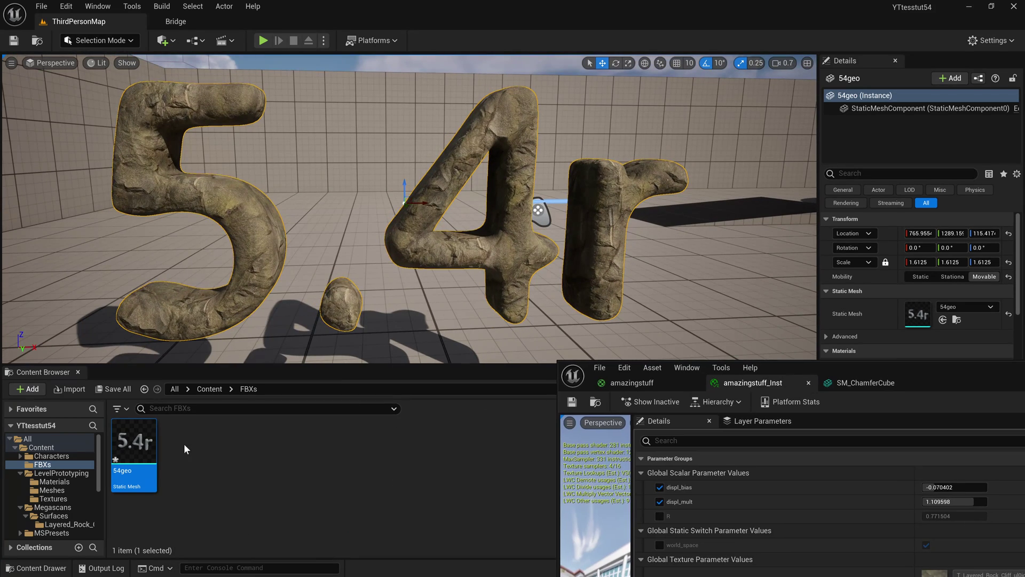
pyautogui.rightClick(140, 444)
pyautogui.moveTo(267, 113)
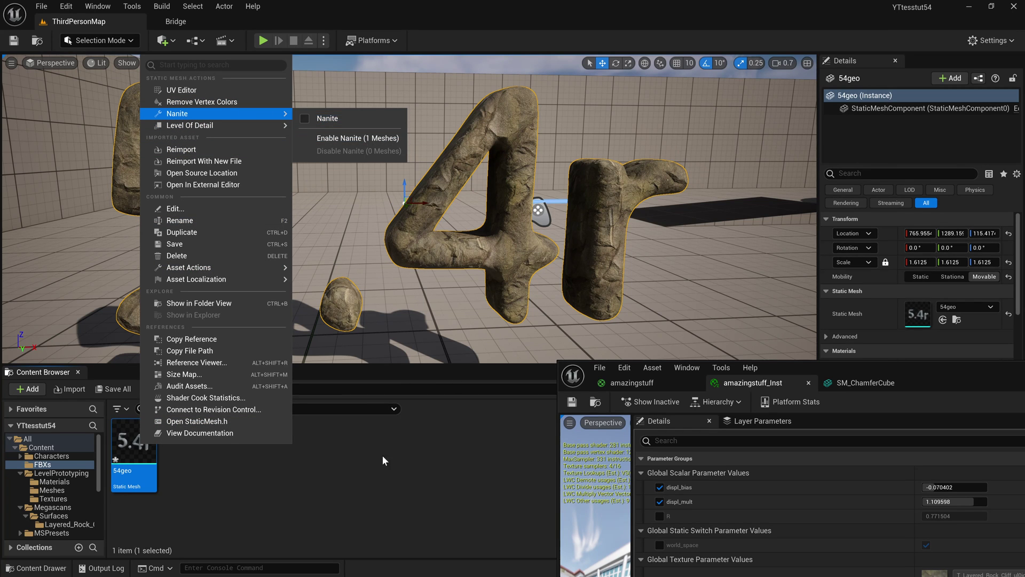
pyautogui.click(321, 138)
# Step: Deselect the 54geo mesh and rotate the level's directional light so the mesh's shadow falls to its right
pyautogui.moveTo(486, 275); pyautogui.dragTo(486, 275, button='right')
pyautogui.press('s')
pyautogui.press('Escape')
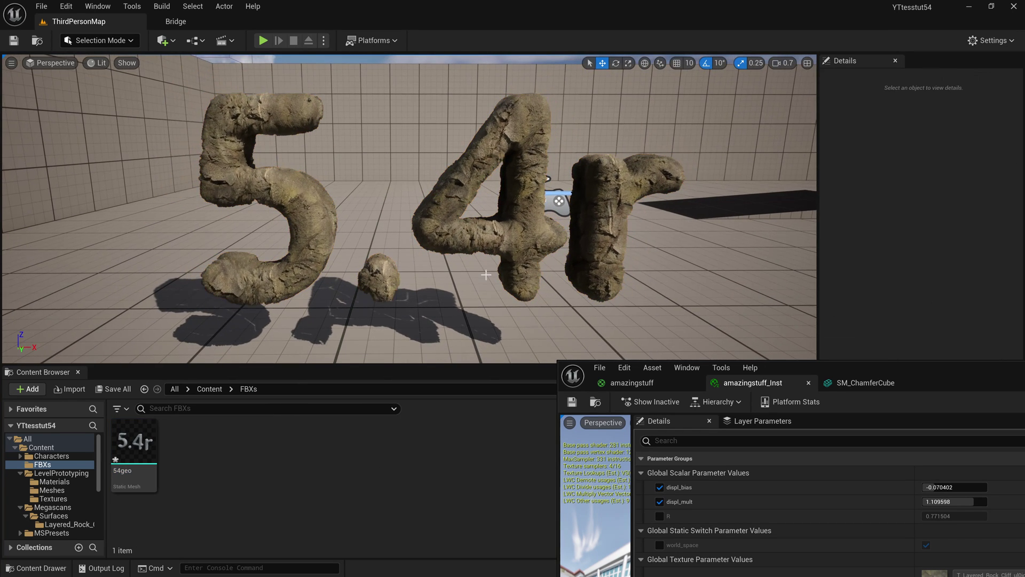
pyautogui.hotkey('ctrl', 'l')
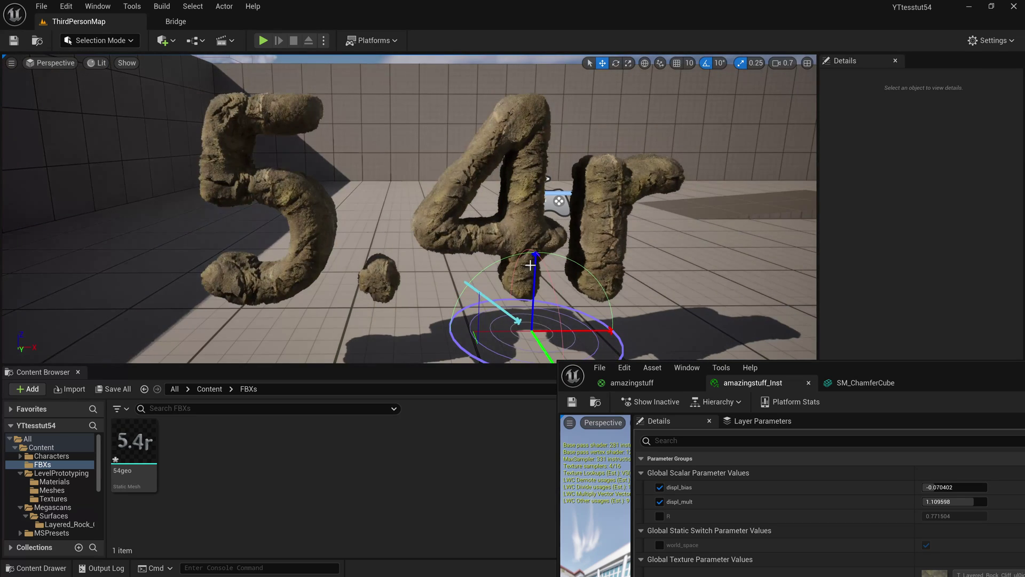
# Step: Open the 54geo static mesh asset, enable Explicit Tangents in its Nanite settings and apply the change
pyautogui.click(278, 274)
pyautogui.click(140, 442)
pyautogui.doubleClick(141, 441)
pyautogui.moveTo(931, 365); pyautogui.dragTo(780, 171)
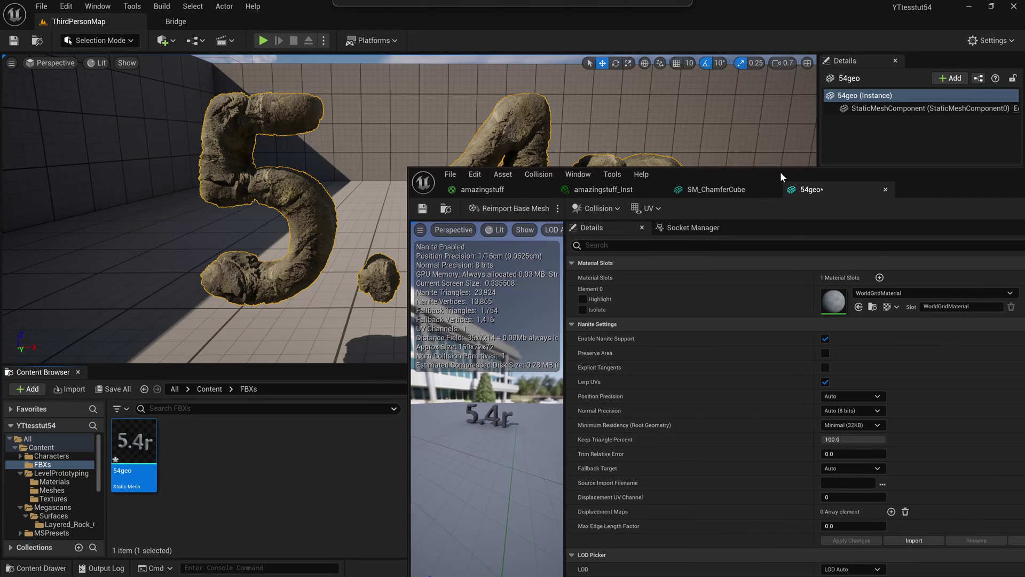
pyautogui.click(825, 368)
pyautogui.click(856, 555)
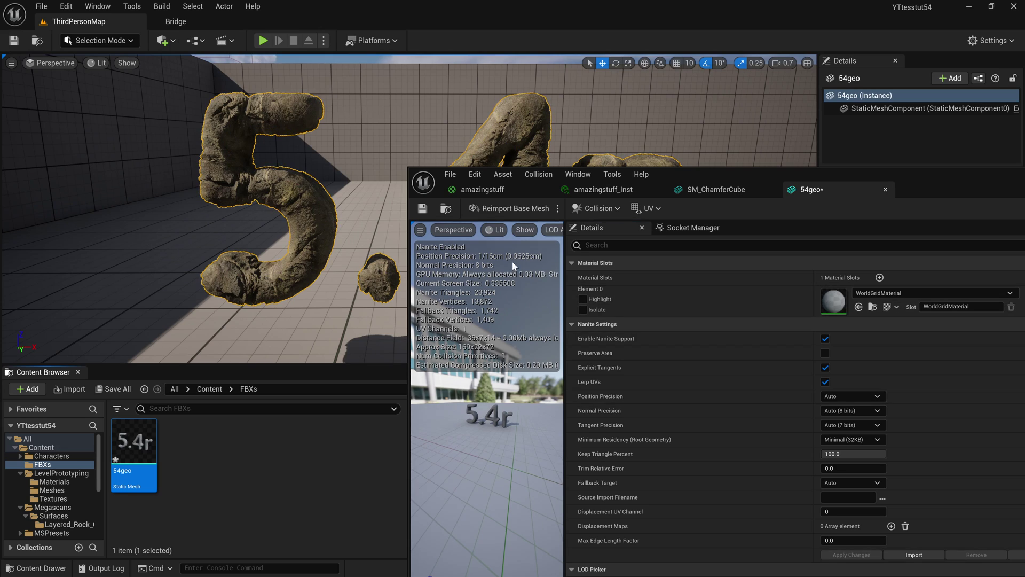
# Step: Uncover the 54geo mesh in the level and rotate the directional light to examine its displaced surface
pyautogui.moveTo(752, 174); pyautogui.dragTo(801, 396)
pyautogui.moveTo(620, 235); pyautogui.dragTo(653, 245, button='right')
pyautogui.hotkey('ctrl', 'l')
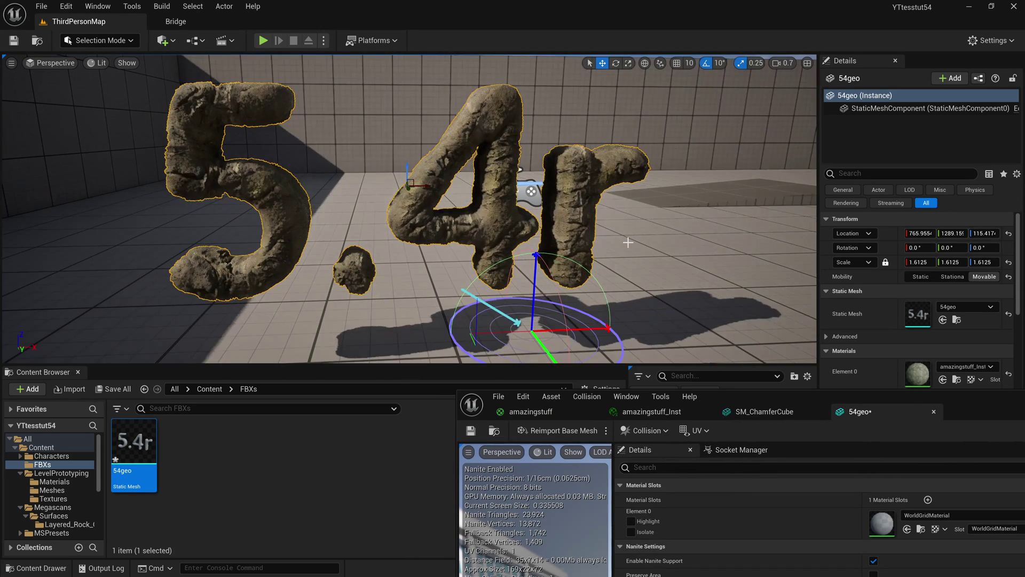
pyautogui.hotkey('ctrl', 'l')
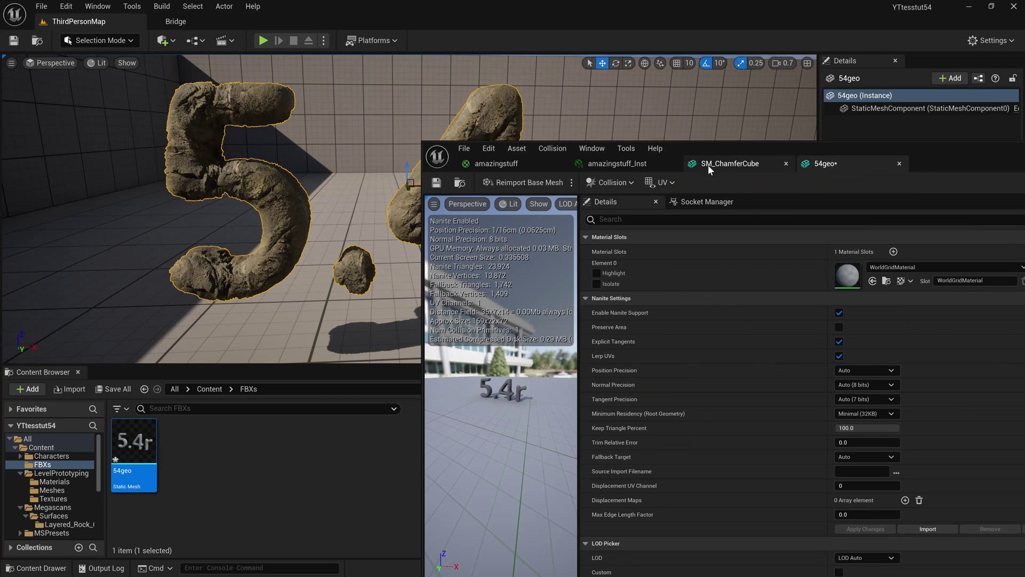
# Step: Lower displ_mult to about 0.81 and raise displ_bias to about 0.18 in the amazingstuff_Inst material instance
pyautogui.click(660, 163)
pyautogui.moveTo(706, 149); pyautogui.dragTo(838, 243)
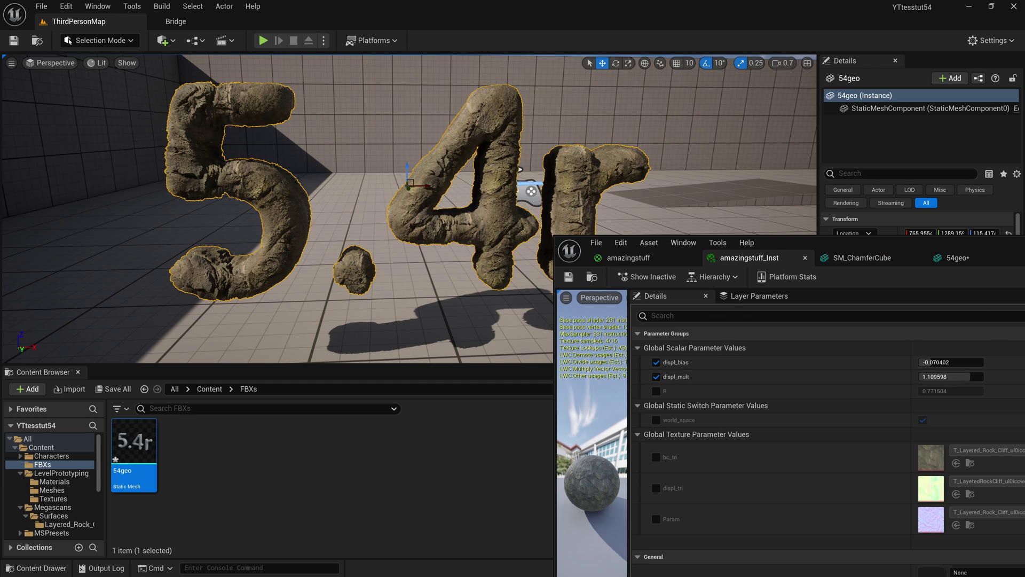
pyautogui.moveTo(967, 377); pyautogui.dragTo(945, 377)
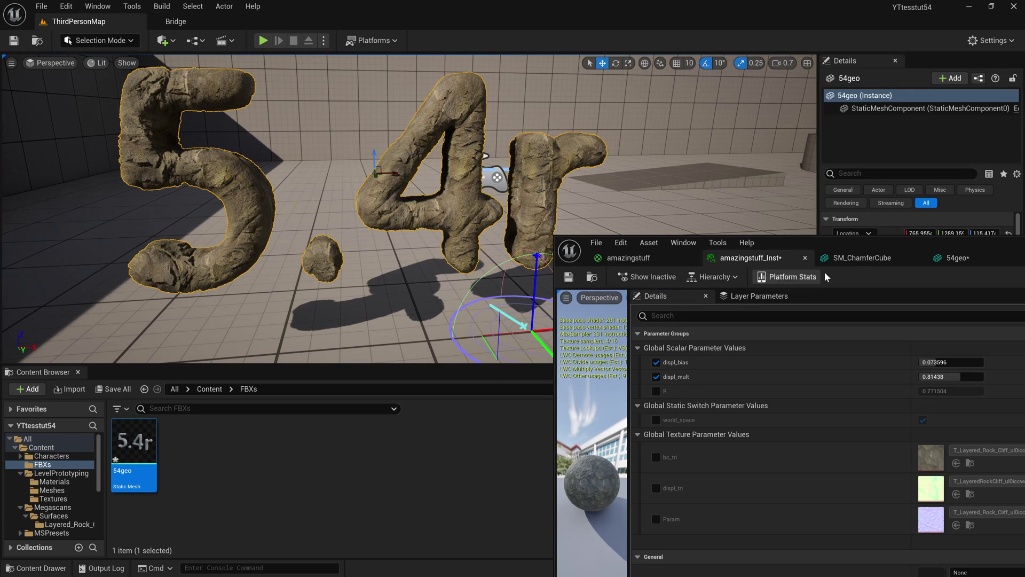
pyautogui.moveTo(943, 241); pyautogui.dragTo(783, 166)
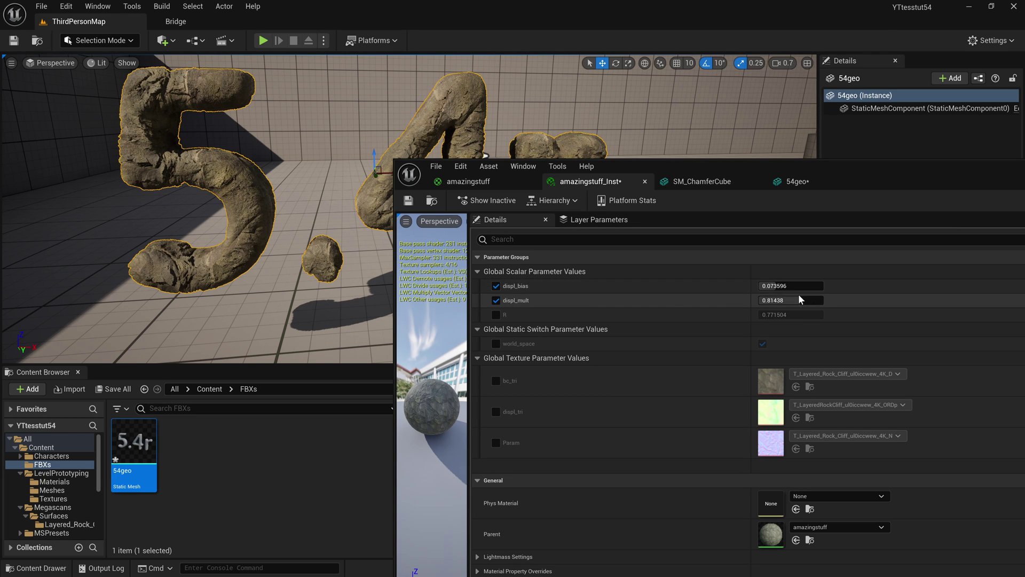
pyautogui.moveTo(774, 285); pyautogui.dragTo(812, 285)
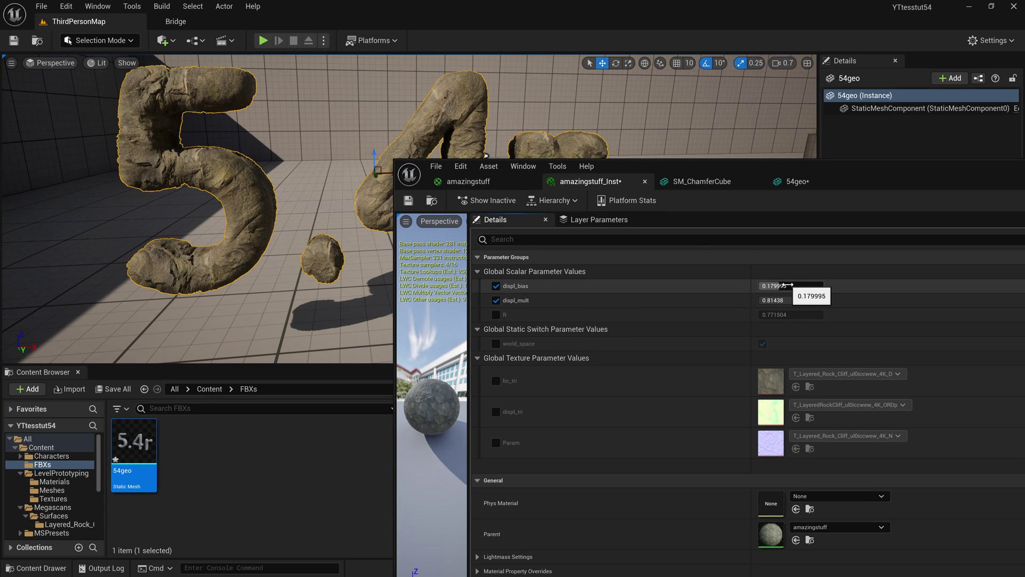
# Step: Try displ_bias at about 0.04 and at about 0.80 in amazingstuff_Inst, examining the effect on the 54geo mesh
pyautogui.moveTo(788, 286); pyautogui.dragTo(752, 286)
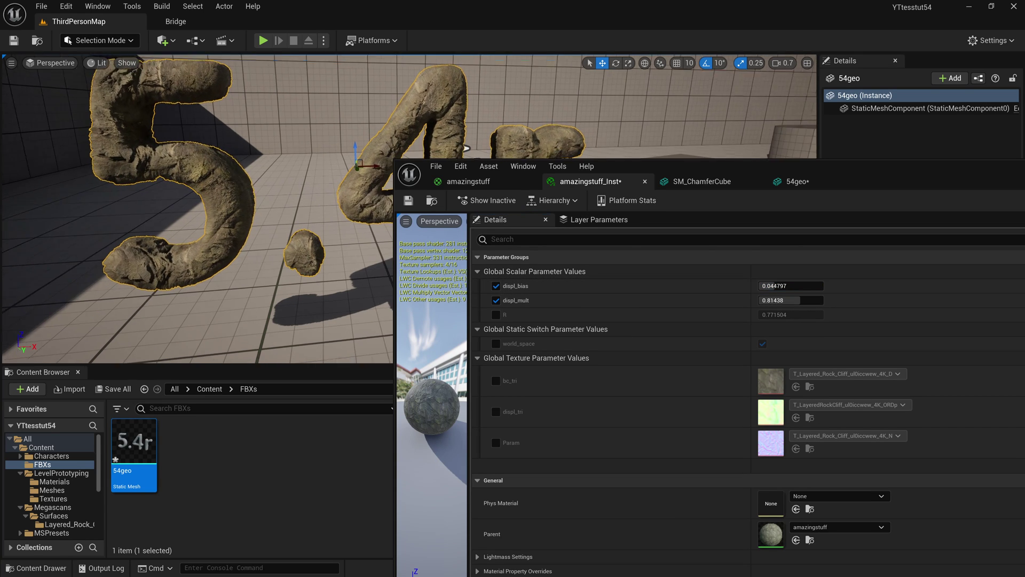
pyautogui.moveTo(343, 212)
pyautogui.mouseDown(button='right')
pyautogui.moveTo(354, 217)
pyautogui.moveTo(327, 208)
pyautogui.mouseUp(button='right')
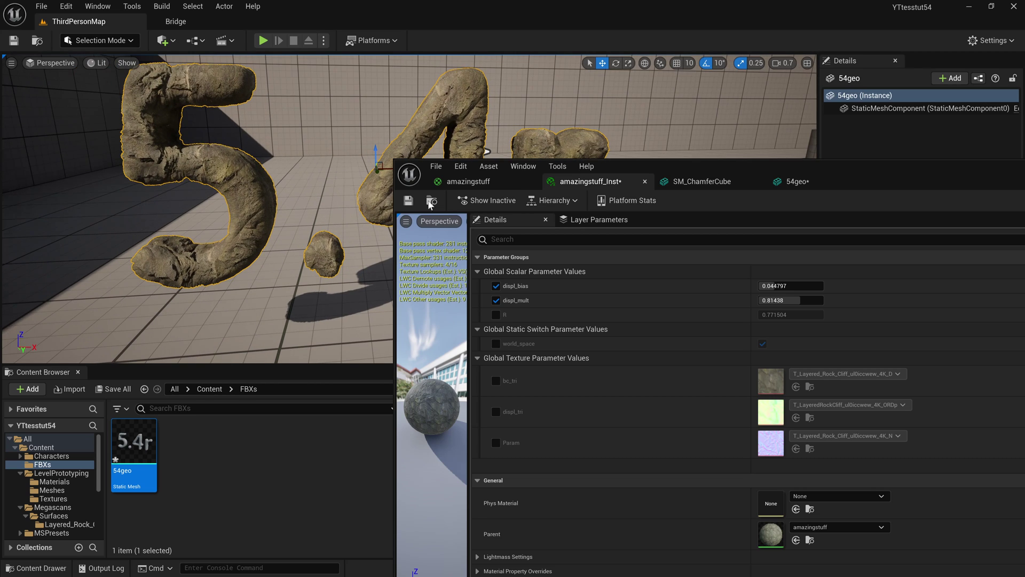
pyautogui.moveTo(700, 165); pyautogui.dragTo(750, 164)
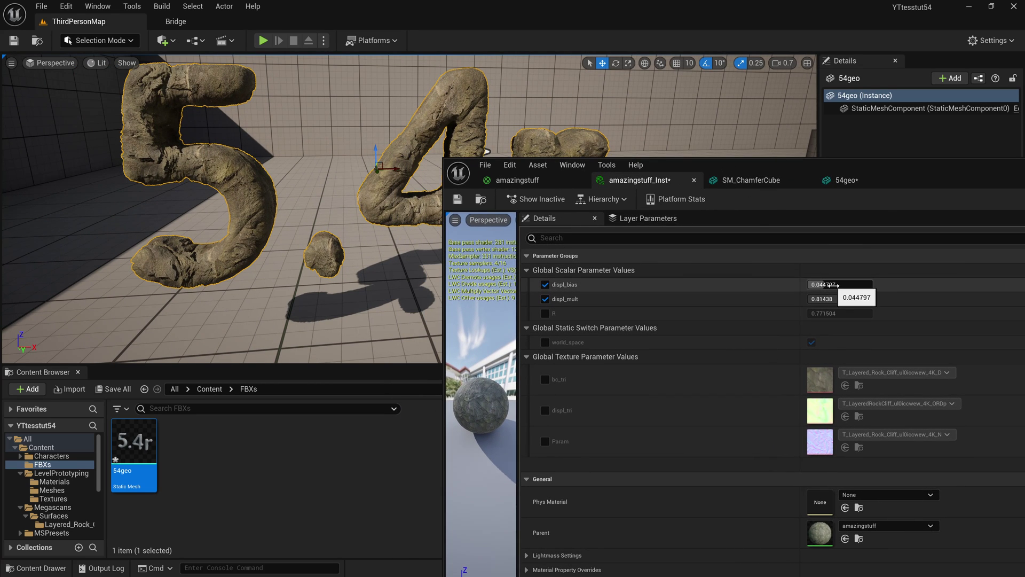
pyautogui.moveTo(818, 284); pyautogui.dragTo(851, 284)
pyautogui.moveTo(343, 212); pyautogui.dragTo(378, 215, button='right')
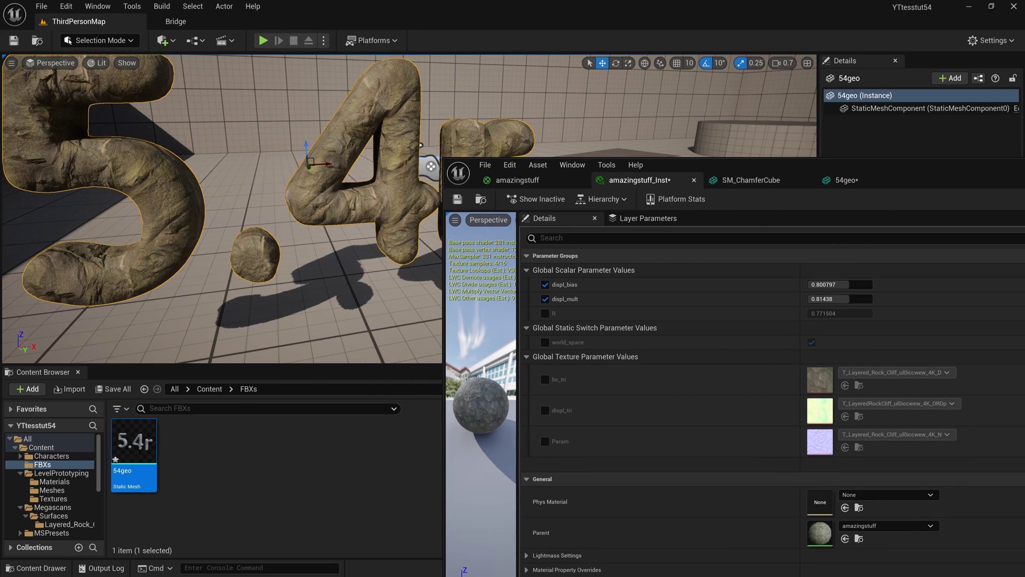
# Step: Lower displ_mult to about 0.57 and displ_bias to about 0.32 in the amazingstuff_Inst material instance
pyautogui.moveTo(849, 299); pyautogui.dragTo(839, 300)
pyautogui.moveTo(295, 219); pyautogui.dragTo(268, 219, button='right')
pyautogui.moveTo(331, 212); pyautogui.dragTo(346, 215, button='right')
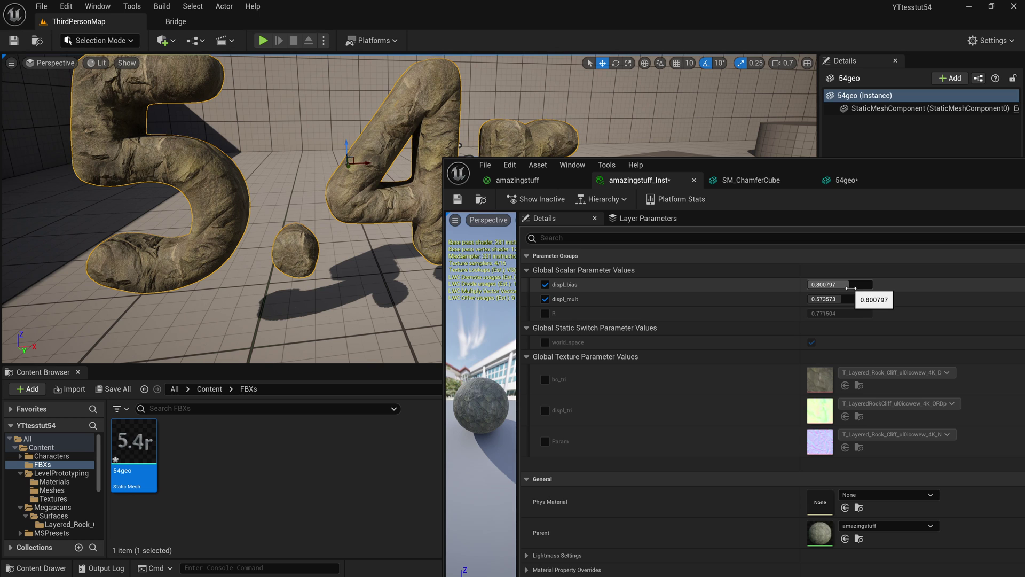
pyautogui.moveTo(365, 254); pyautogui.dragTo(406, 245, button='right')
pyautogui.moveTo(327, 237); pyautogui.dragTo(270, 240, button='right')
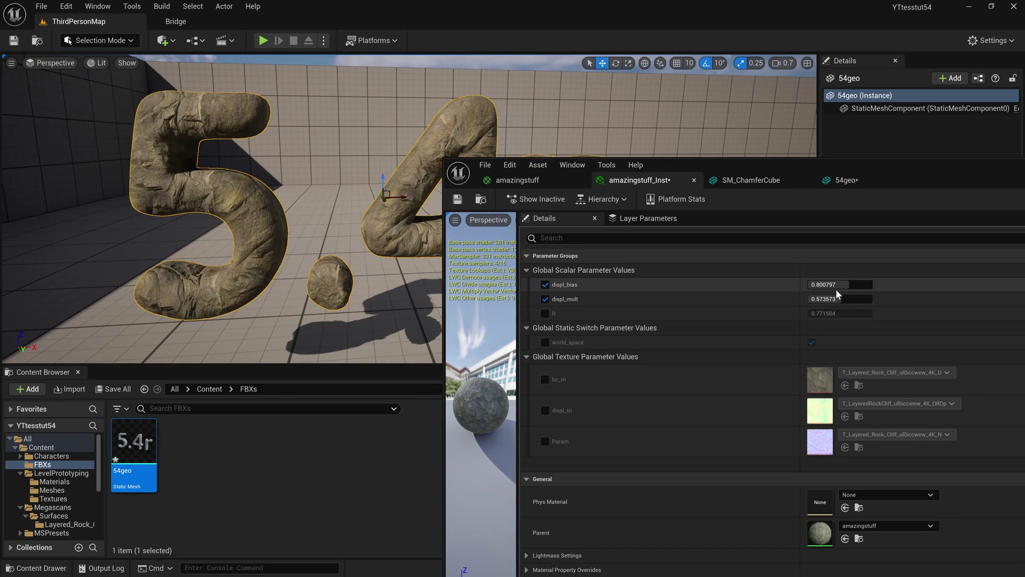
pyautogui.moveTo(844, 284); pyautogui.dragTo(825, 285)
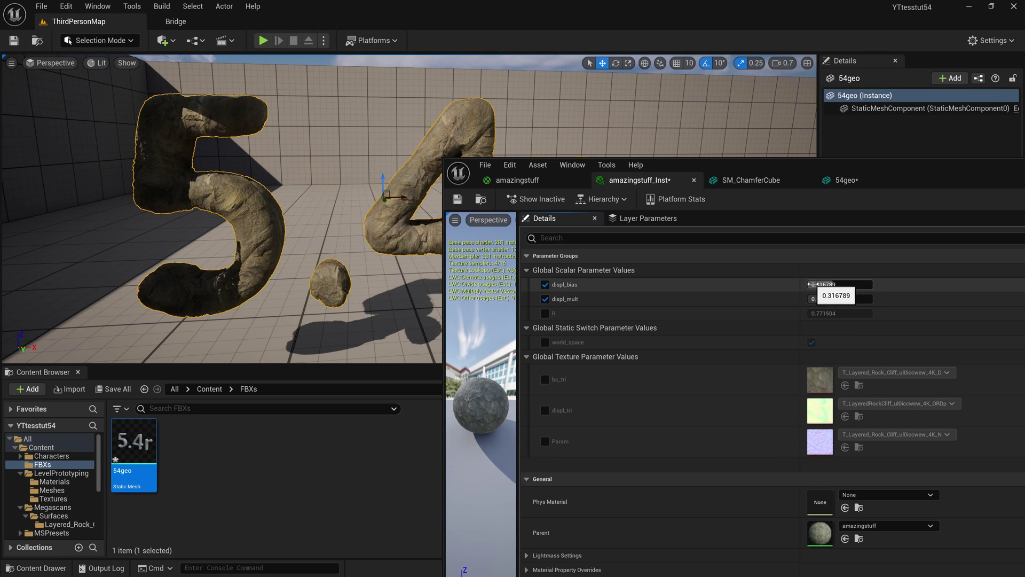
pyautogui.moveTo(812, 284); pyautogui.dragTo(807, 284)
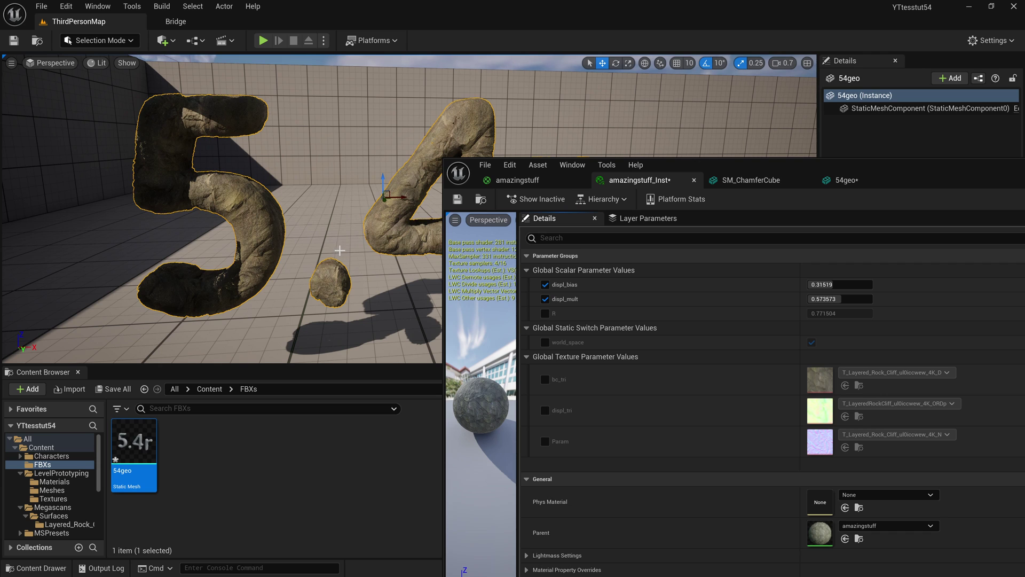
# Step: Rotate the directional light to illuminate the front of the 54geo mesh and move the asset editor window clear of it
pyautogui.moveTo(336, 251); pyautogui.dragTo(328, 248, button='right')
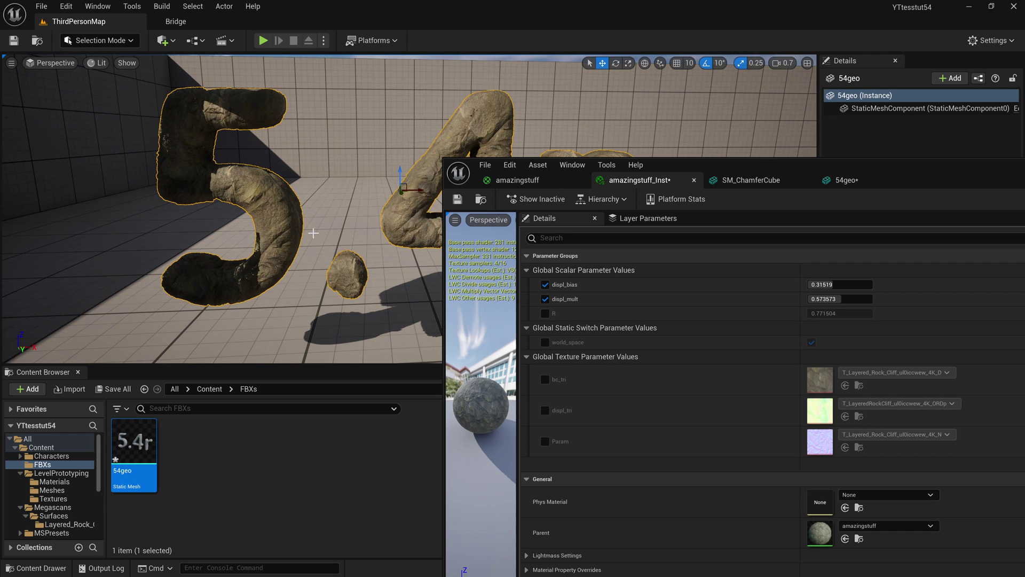
pyautogui.hotkey('ctrl', 'l')
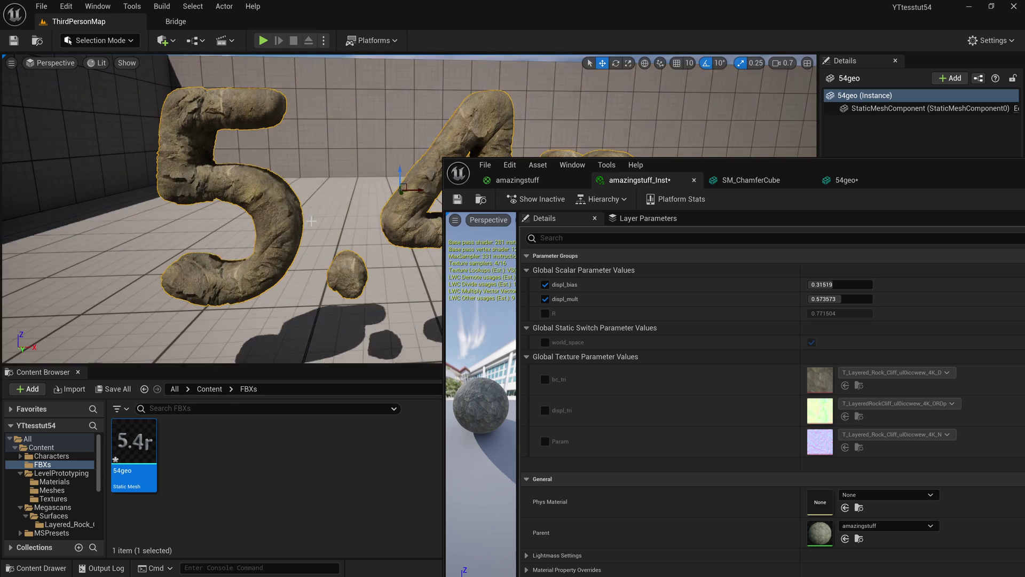
pyautogui.moveTo(773, 163); pyautogui.dragTo(478, 381)
pyautogui.hotkey('ctrl', 'l')
pyautogui.press('s')
pyautogui.moveTo(422, 280); pyautogui.dragTo(496, 331, button='right')
pyautogui.hotkey('ctrl', 'l')
# Step: Deselect the 54geo mesh and examine its displaced surface up close from several angles
pyautogui.press('Escape')
pyautogui.press('s')
pyautogui.press('w')
pyautogui.press('s')
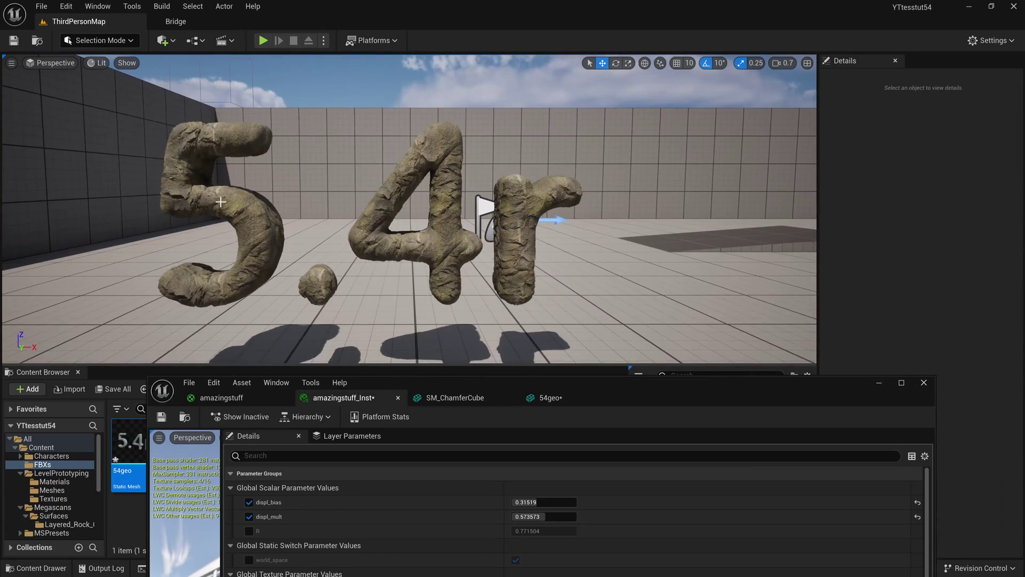
pyautogui.press('w')
pyautogui.moveTo(221, 202); pyautogui.dragTo(203, 235, button='right')
pyautogui.scroll(-2, 221, 202)
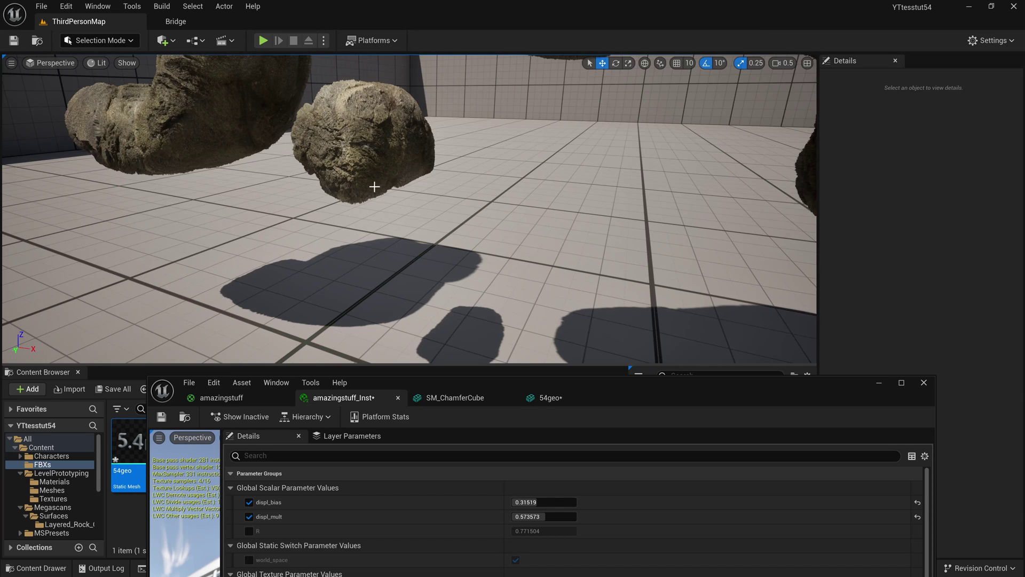
pyautogui.scroll(-3, 374, 186)
# Step: Switch the viewport to the Nanite Visualization Overview and examine the 54geo mesh's triangles and clusters from different distances
pyautogui.click(98, 63)
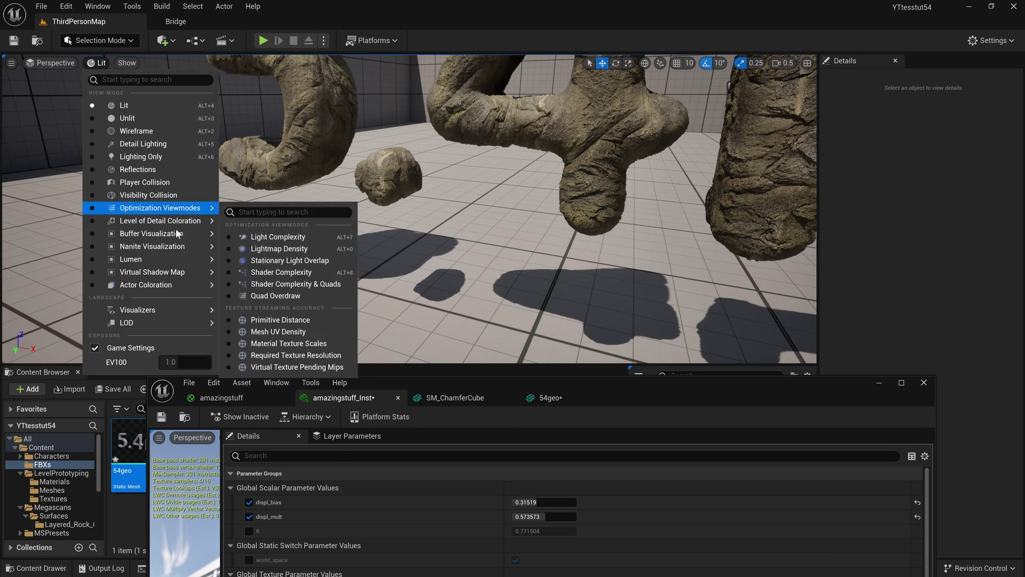
pyautogui.moveTo(177, 248)
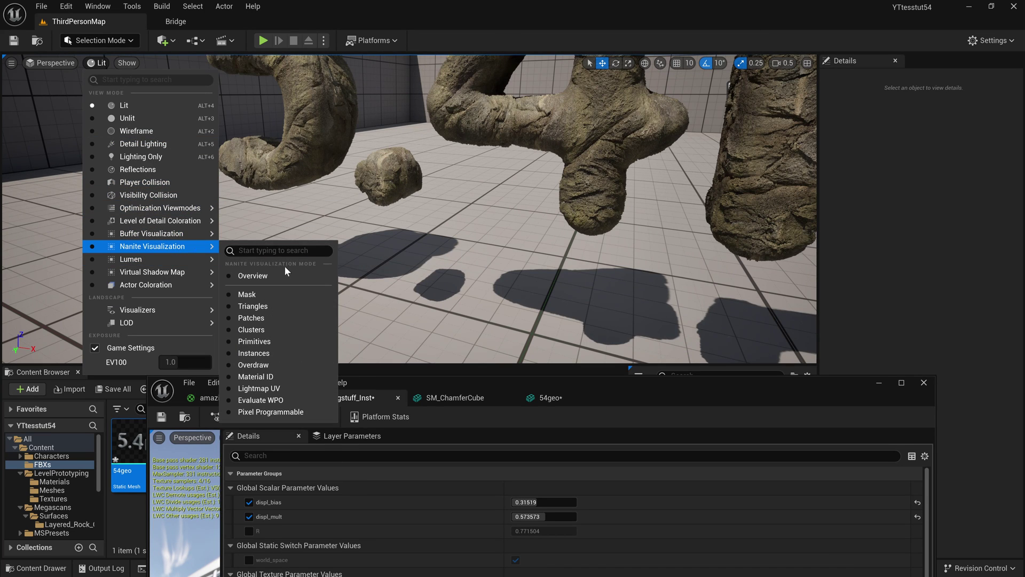
pyautogui.click(252, 276)
pyautogui.scroll(2, 77, 90)
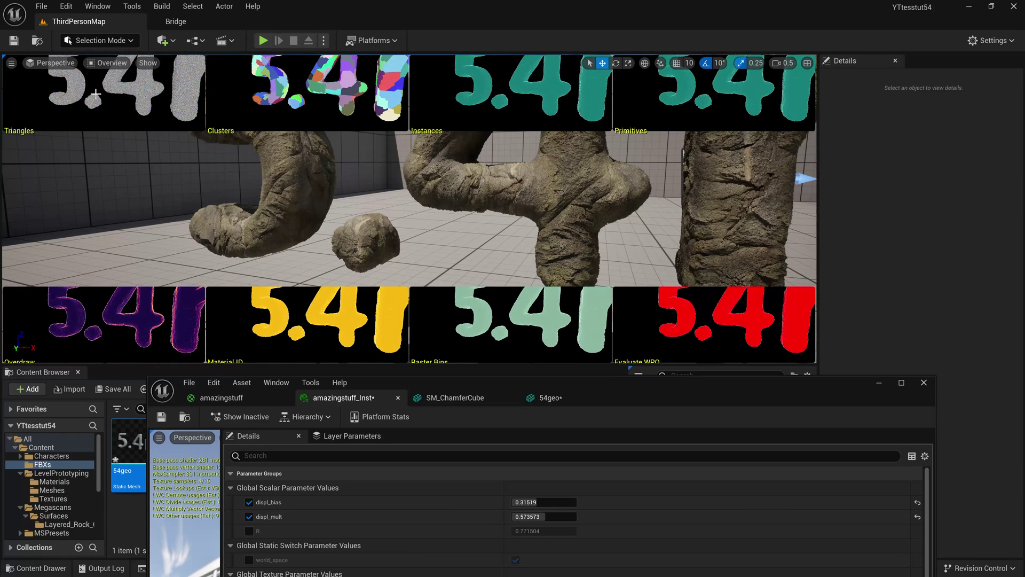
pyautogui.scroll(-3, 394, 213)
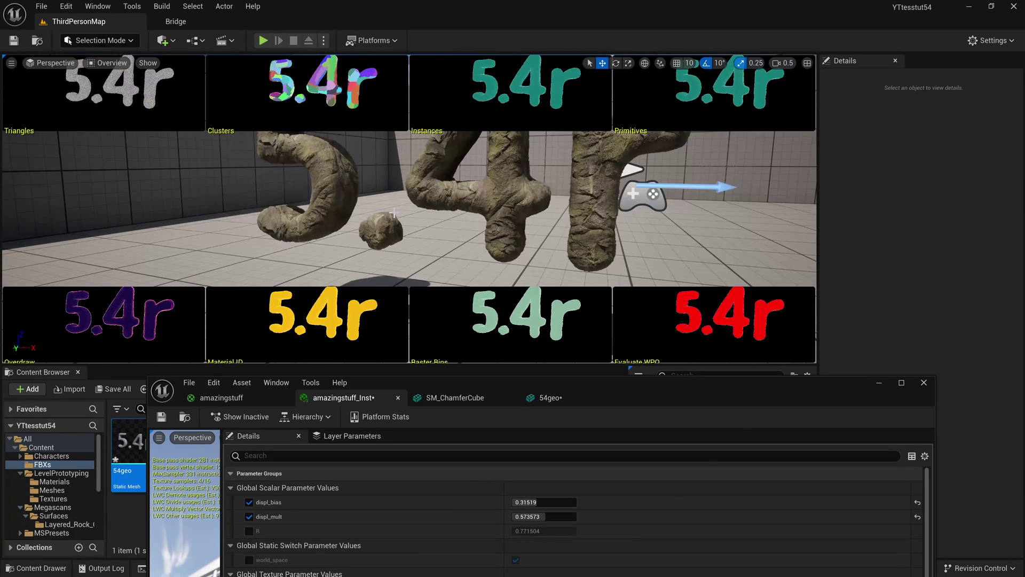
pyautogui.click(442, 190)
pyautogui.scroll(-3, 442, 191)
pyautogui.click(421, 209)
pyautogui.scroll(6, 398, 215)
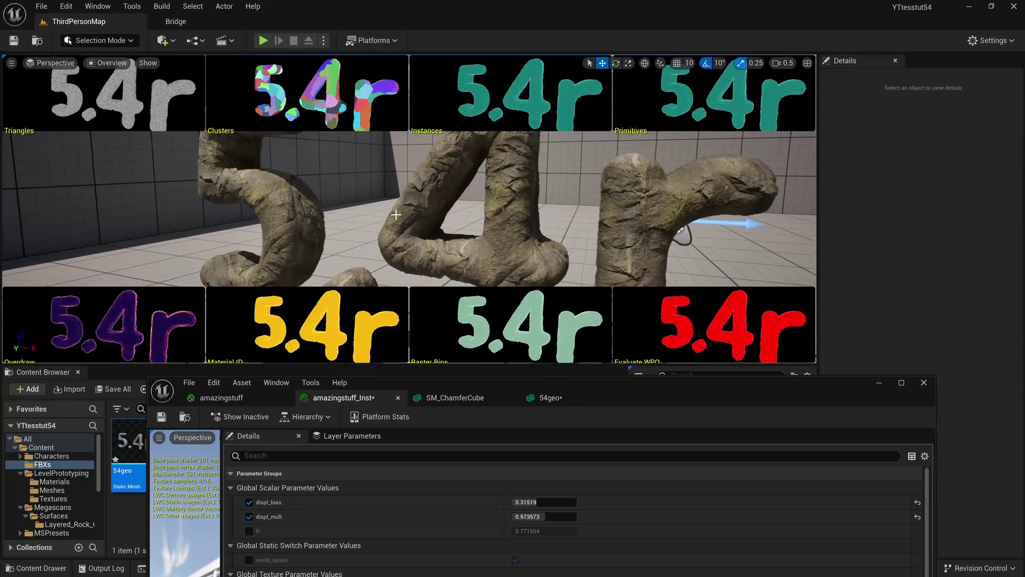
pyautogui.moveTo(398, 215); pyautogui.dragTo(395, 232, button='right')
pyautogui.scroll(-5, 409, 209)
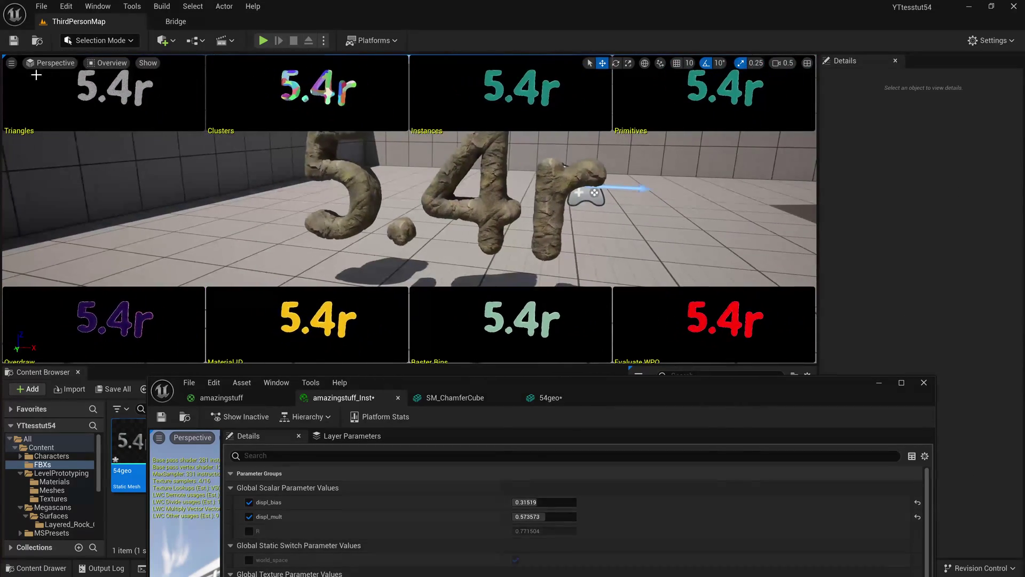
# Step: Return the viewport to Lit and rotate the directional light behind the 54geo mesh to backlight it against the sky
pyautogui.click(107, 64)
pyautogui.click(126, 105)
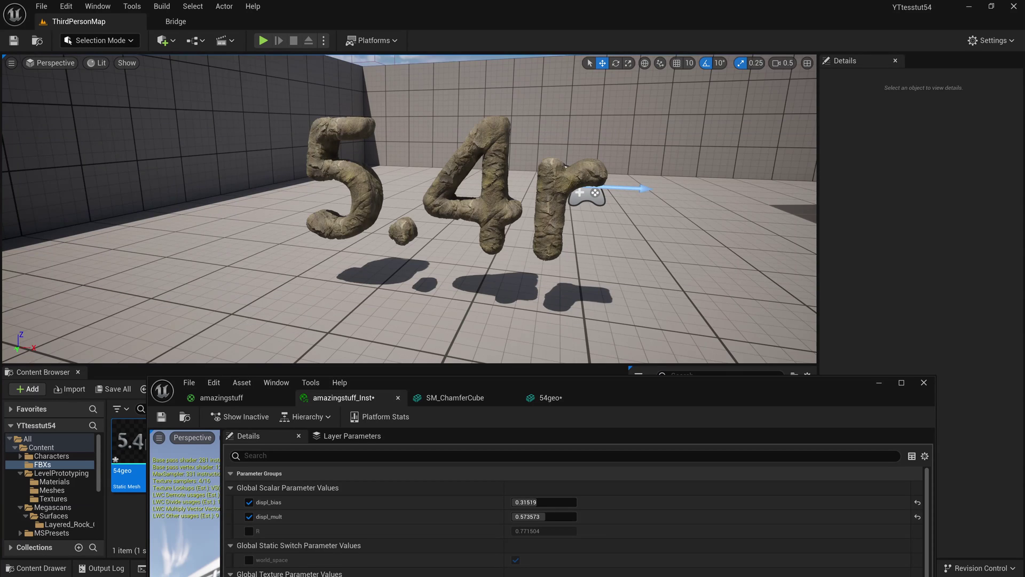
pyautogui.moveTo(426, 224); pyautogui.dragTo(475, 187, button='right')
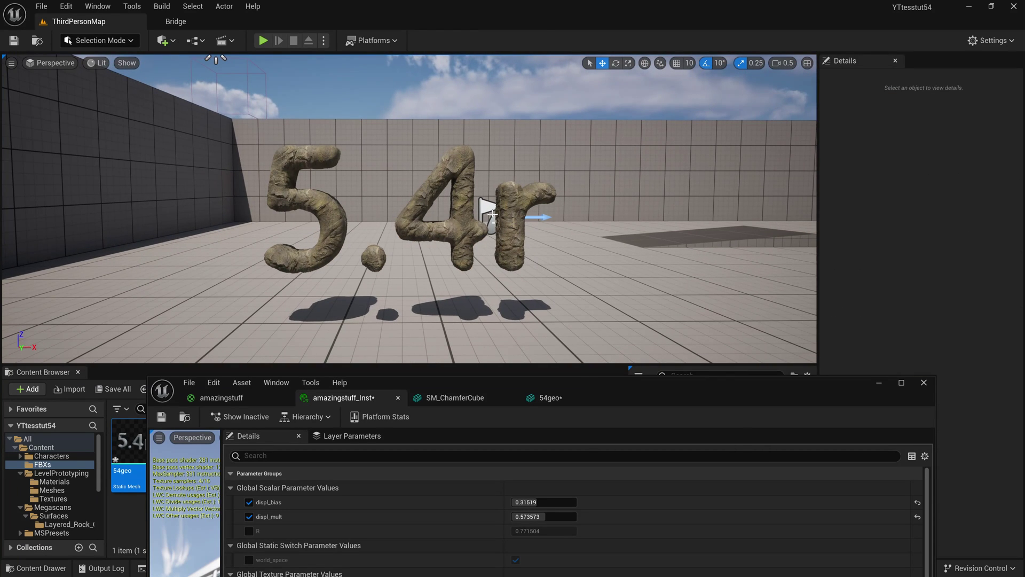
pyautogui.keyDown('shift'); pyautogui.moveTo(408, 193); pyautogui.dragTo(409, 59); pyautogui.keyUp('shift')
pyautogui.click(436, 251)
pyautogui.scroll(3, 419, 237)
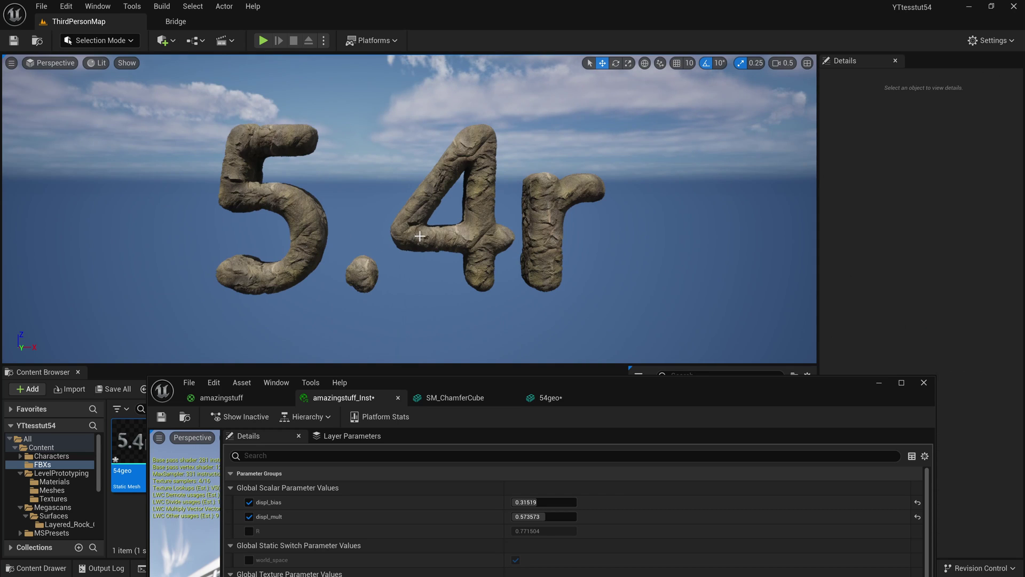
pyautogui.hotkey('ctrl', 'l')
pyautogui.hotkey('ctrl', 'l')
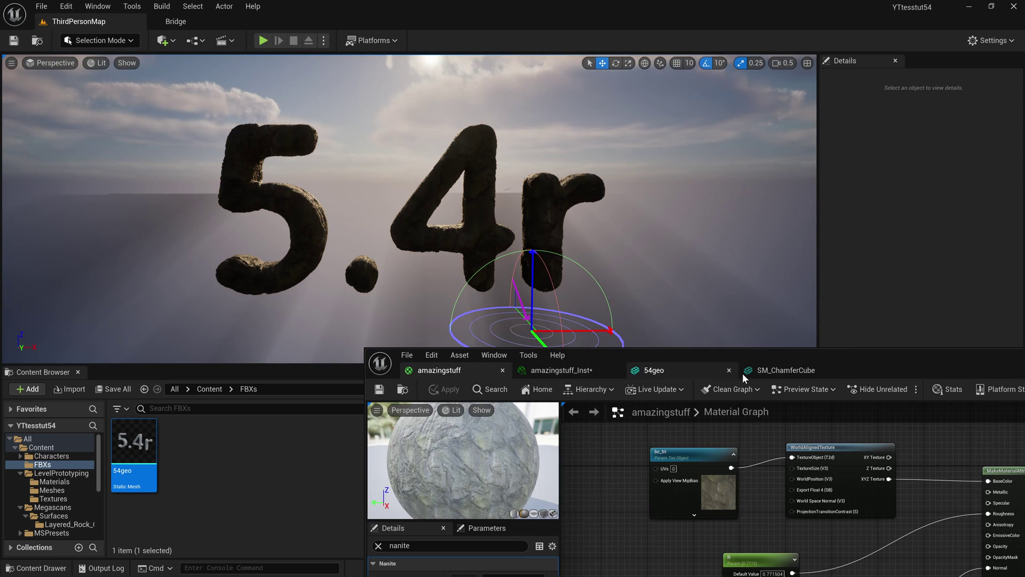
# Step: Save the amazingstuff_Inst material instance and close the asset editor window
pyautogui.click(560, 371)
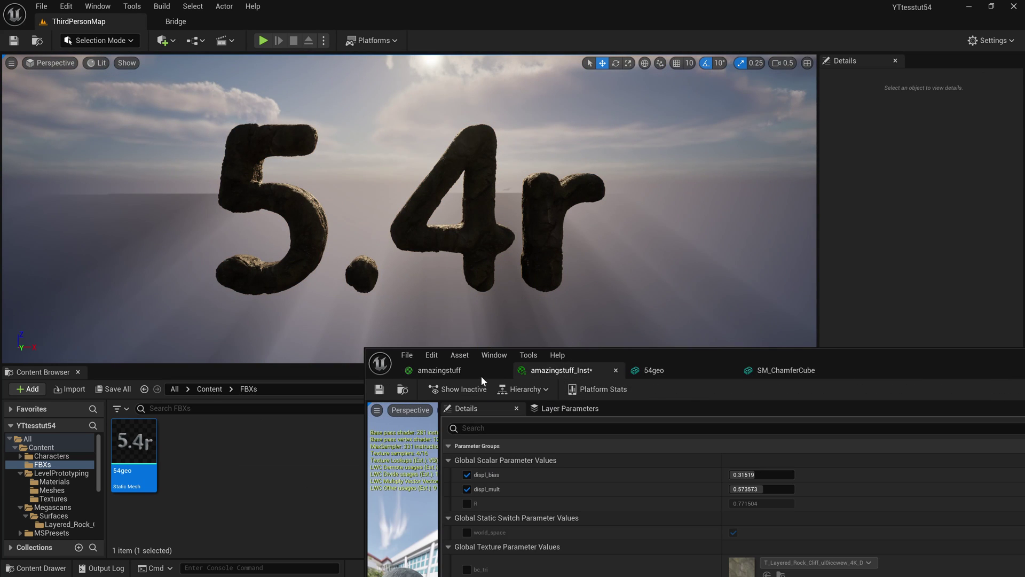
pyautogui.click(378, 391)
pyautogui.moveTo(775, 356); pyautogui.dragTo(507, 353)
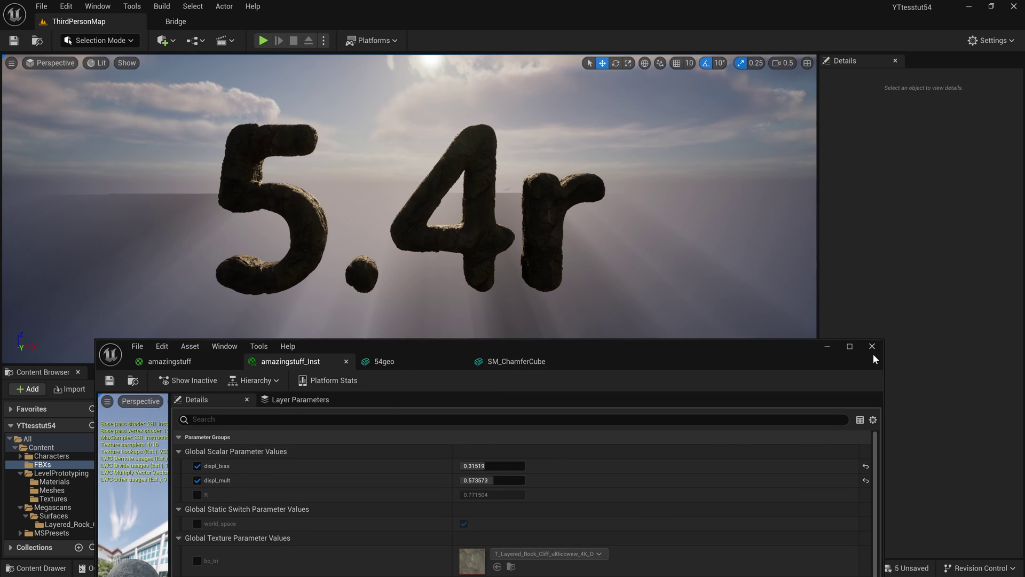
pyautogui.click(872, 348)
pyautogui.click(480, 467)
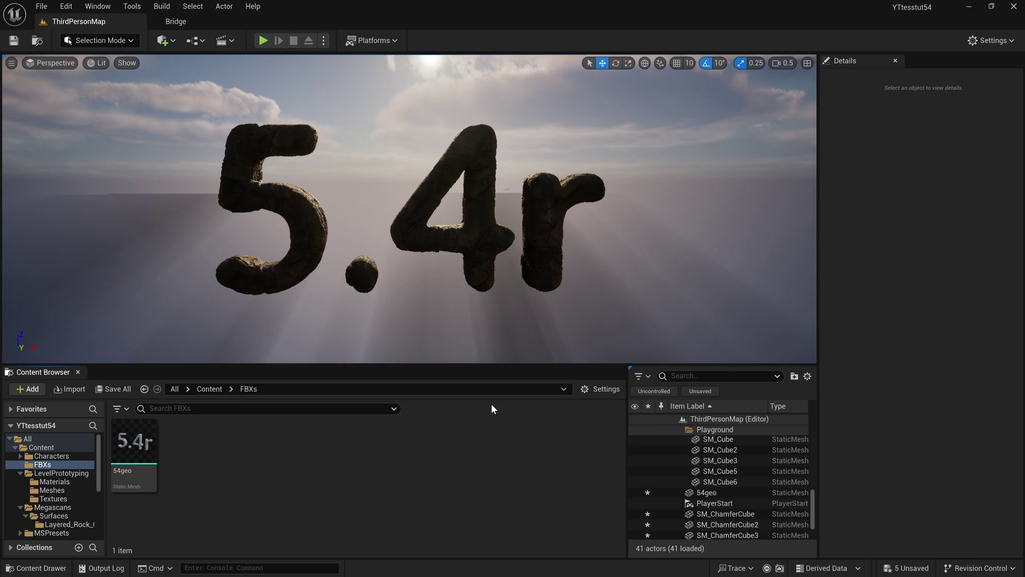